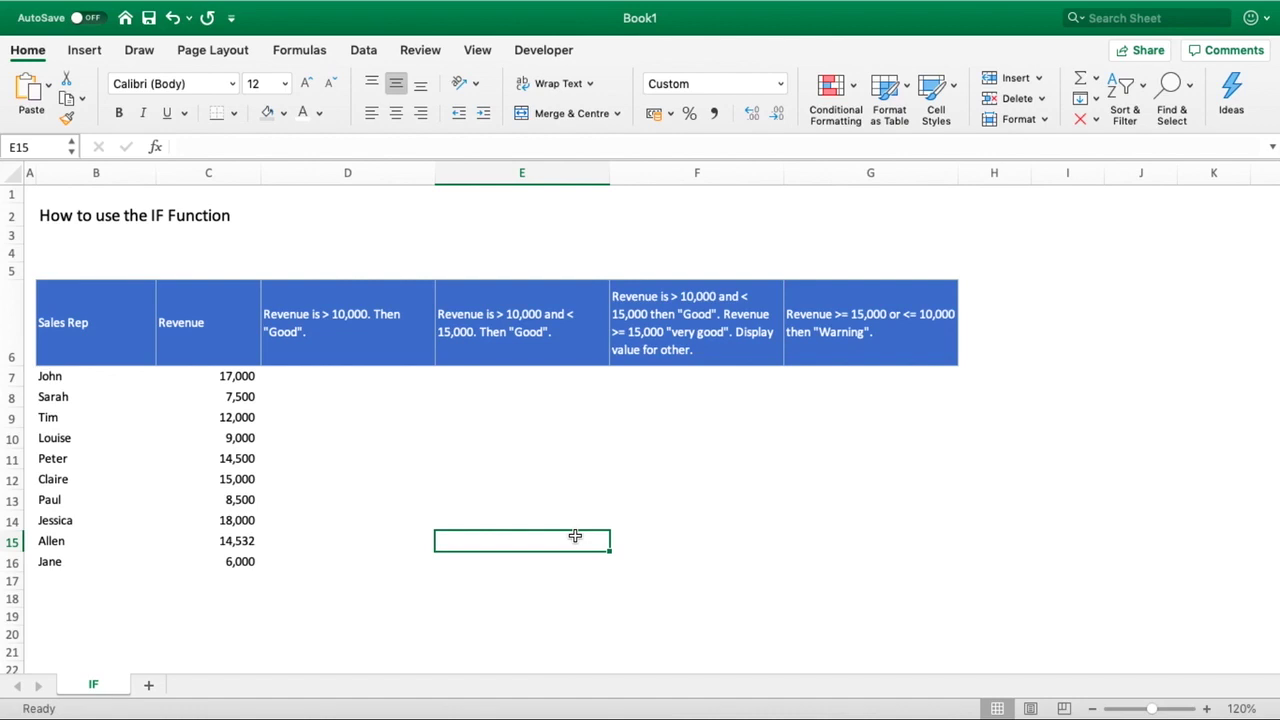
Enter the formula =IF(C7>10000,"Good","") in cell D7
click(358, 324)
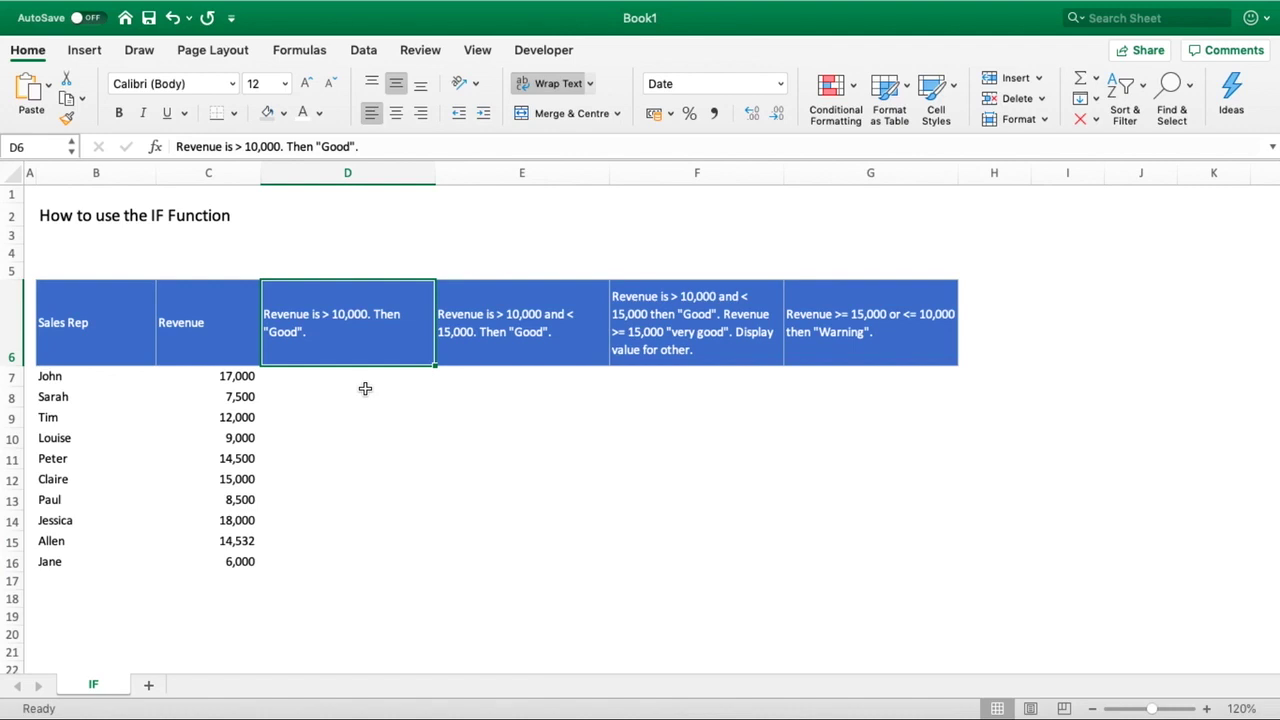
click(365, 377)
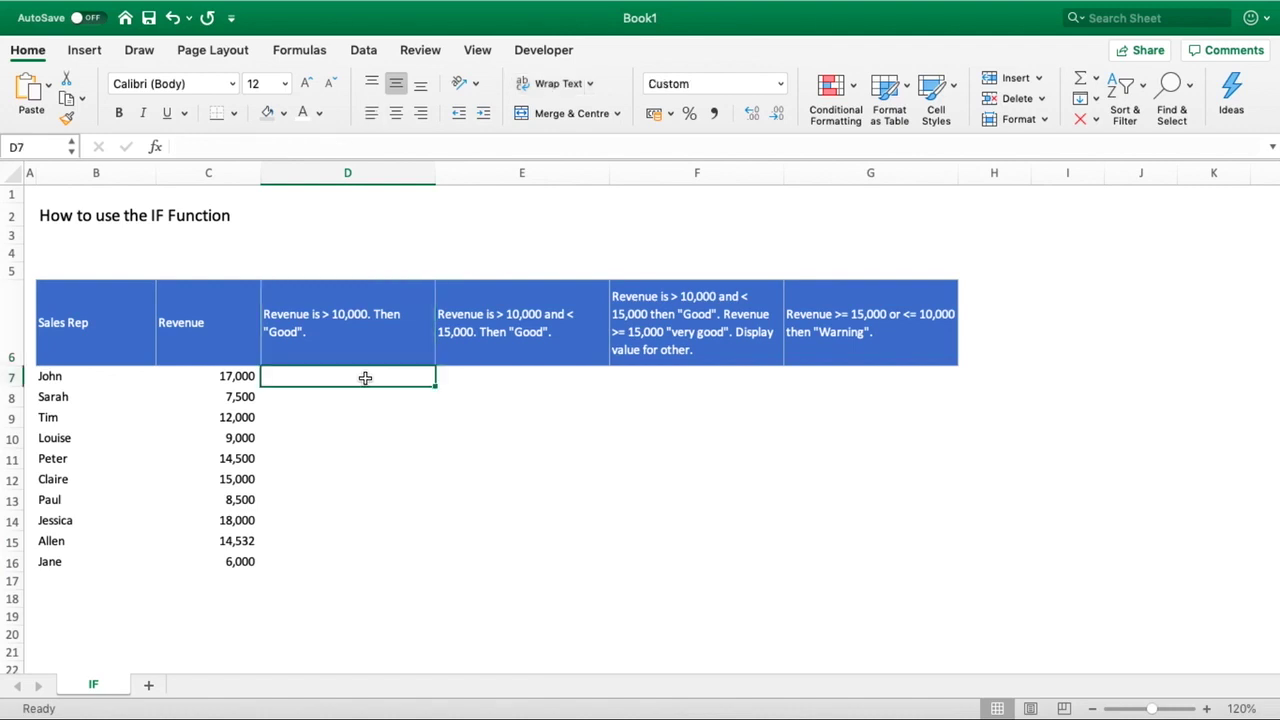
text(=)
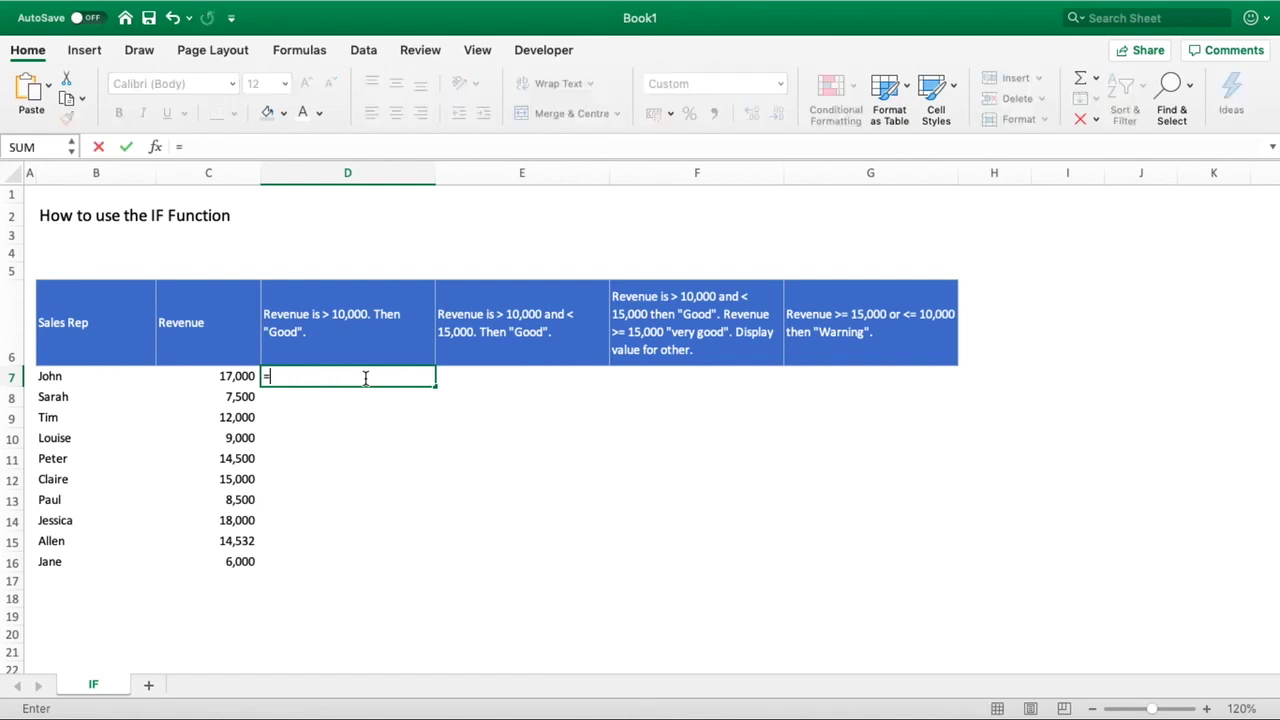
text(IF()
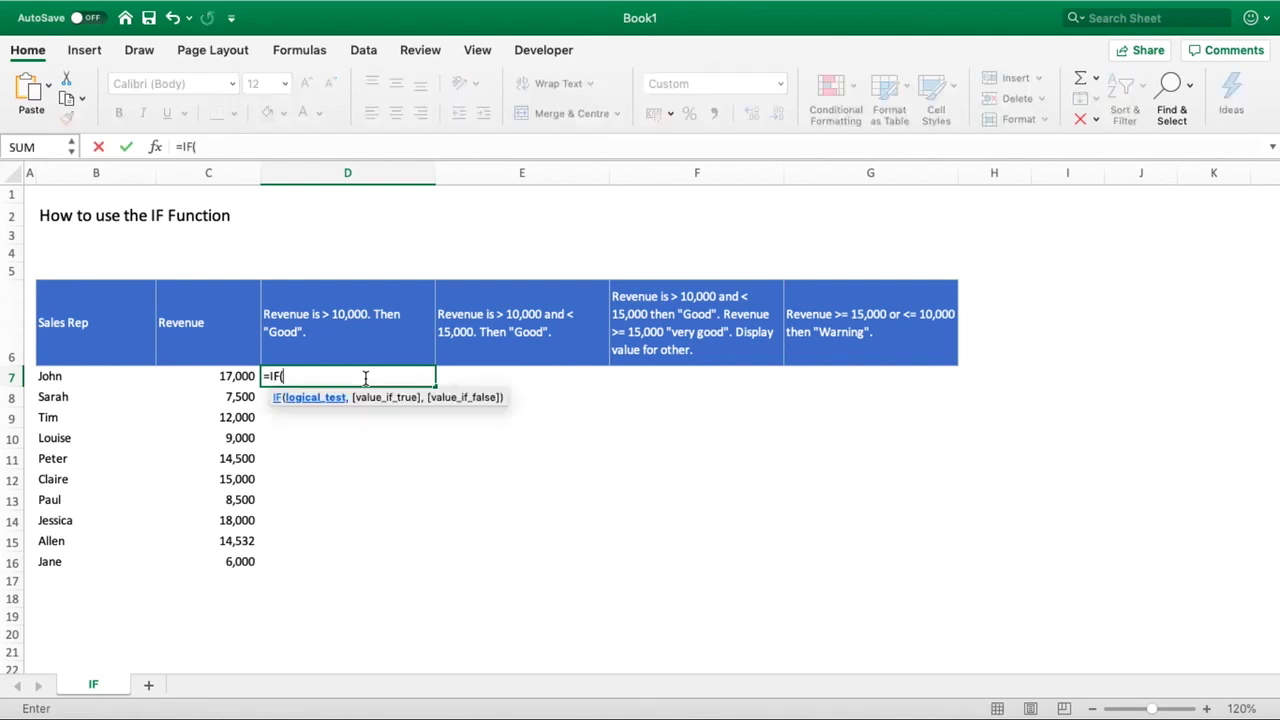
click(234, 377)
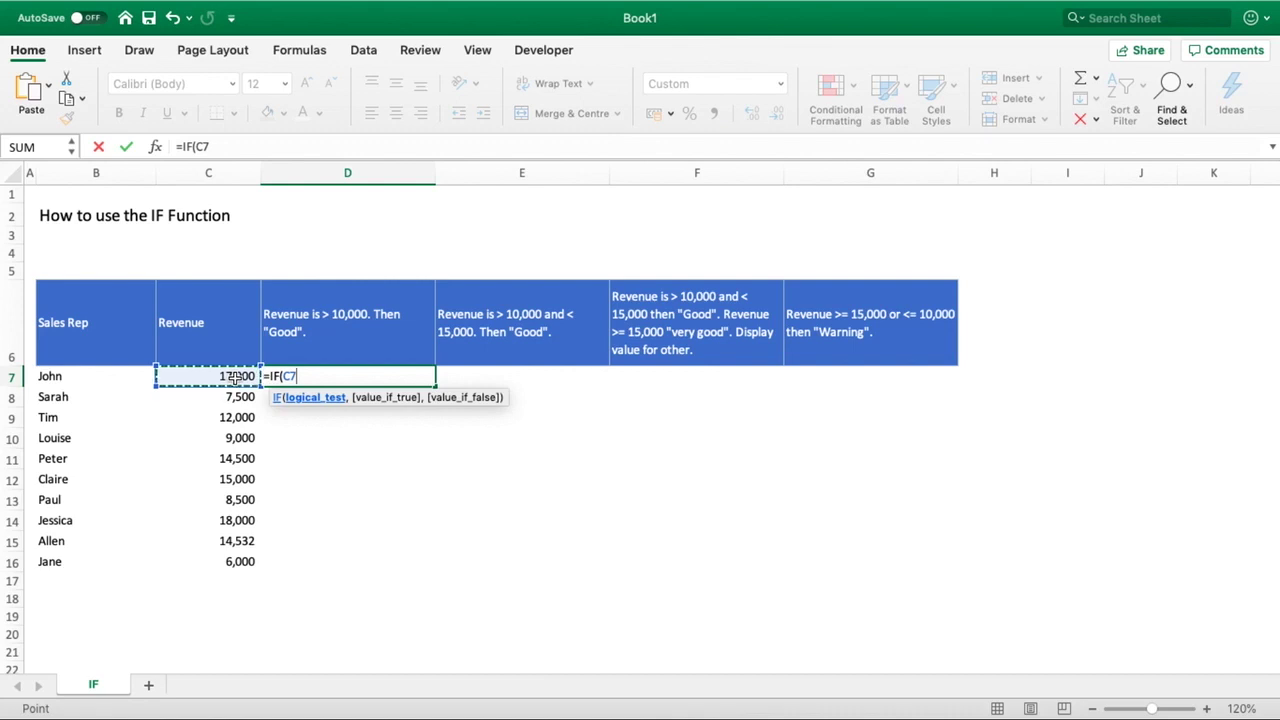
text(>10000)
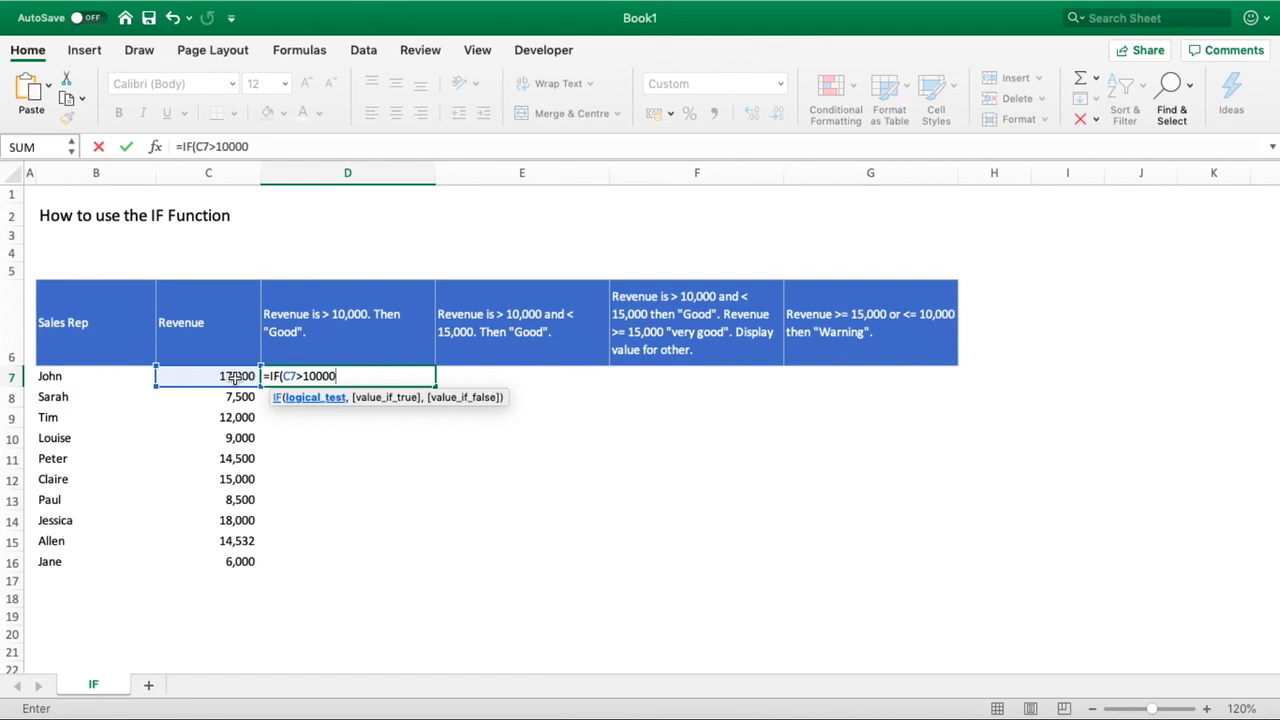
text(,)
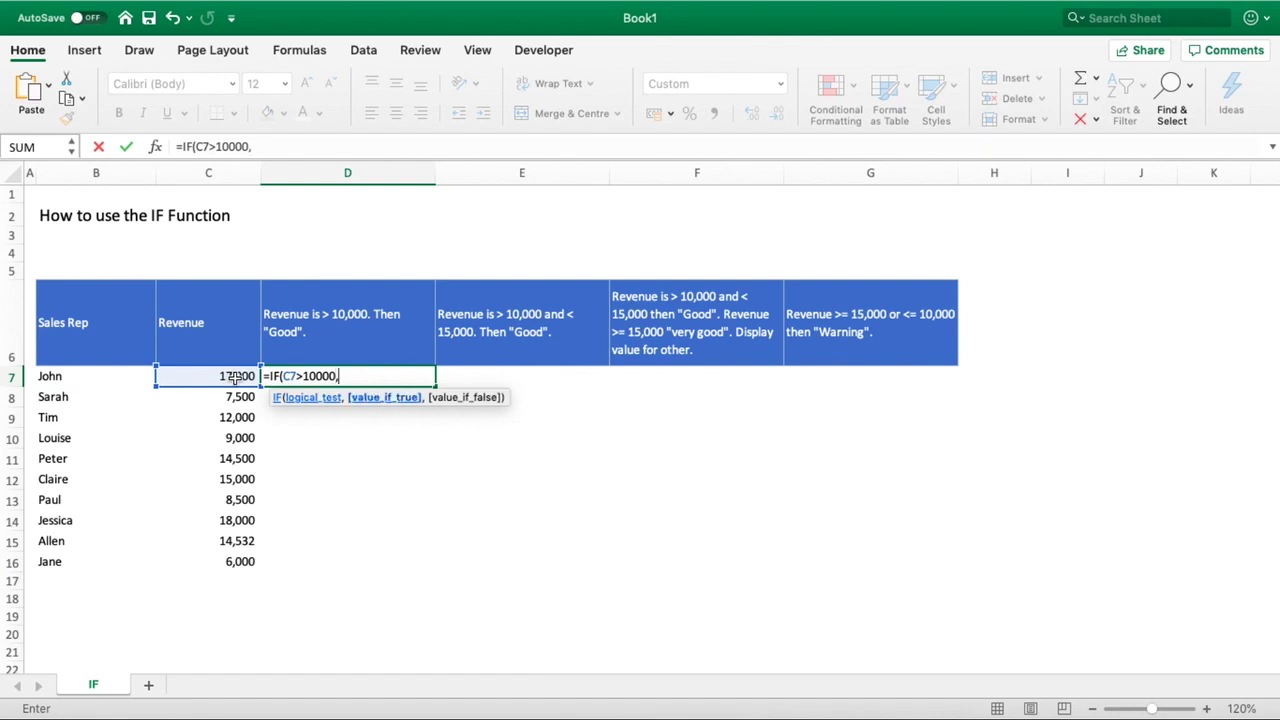
text("Good",)
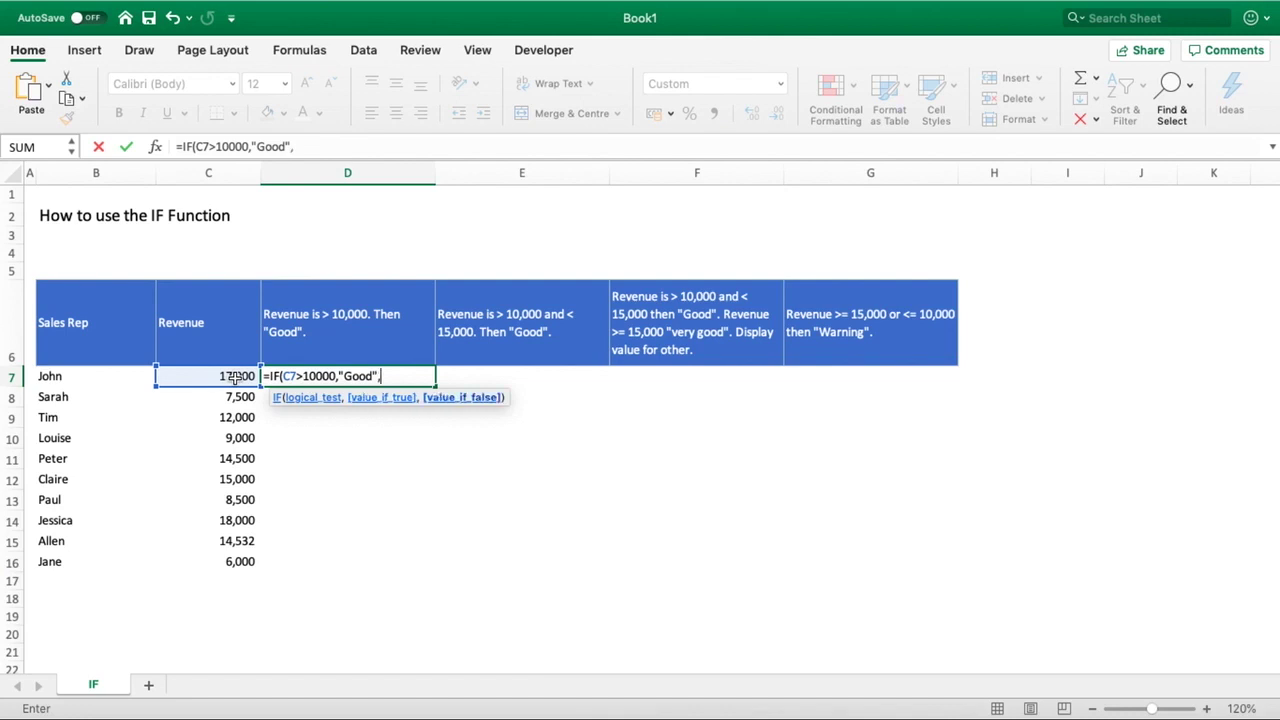
text(""))
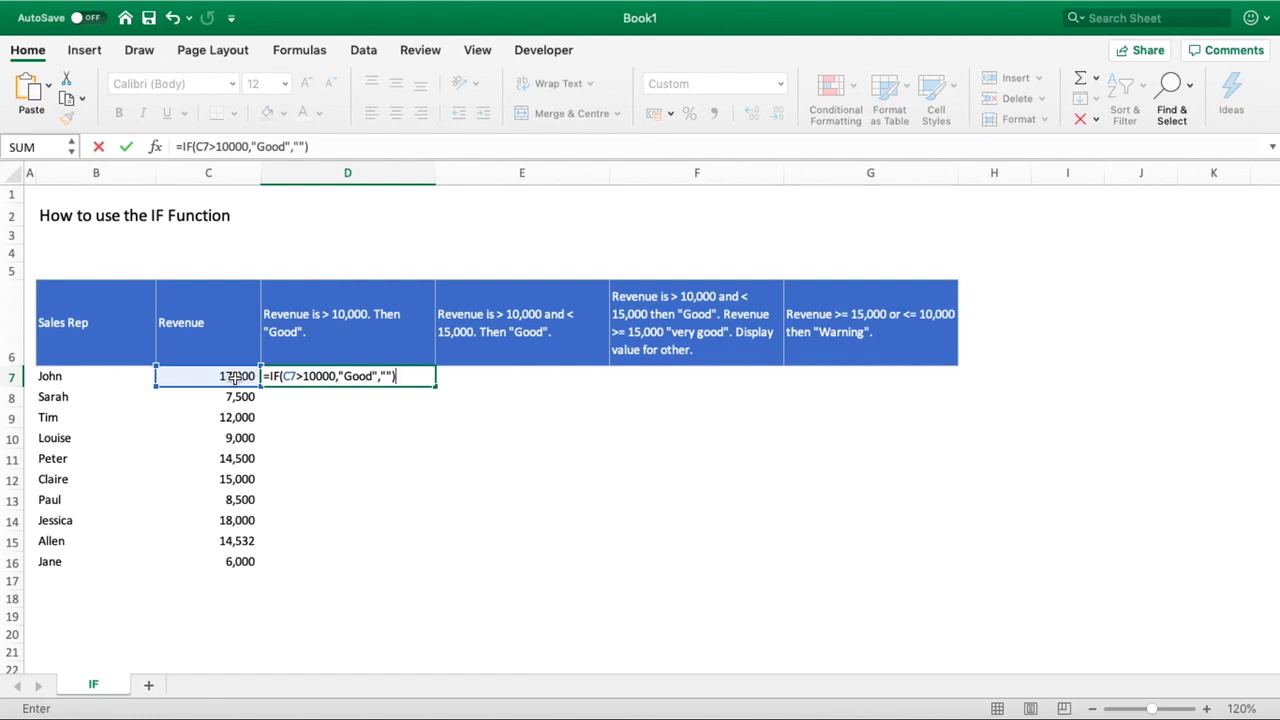
key(Return)
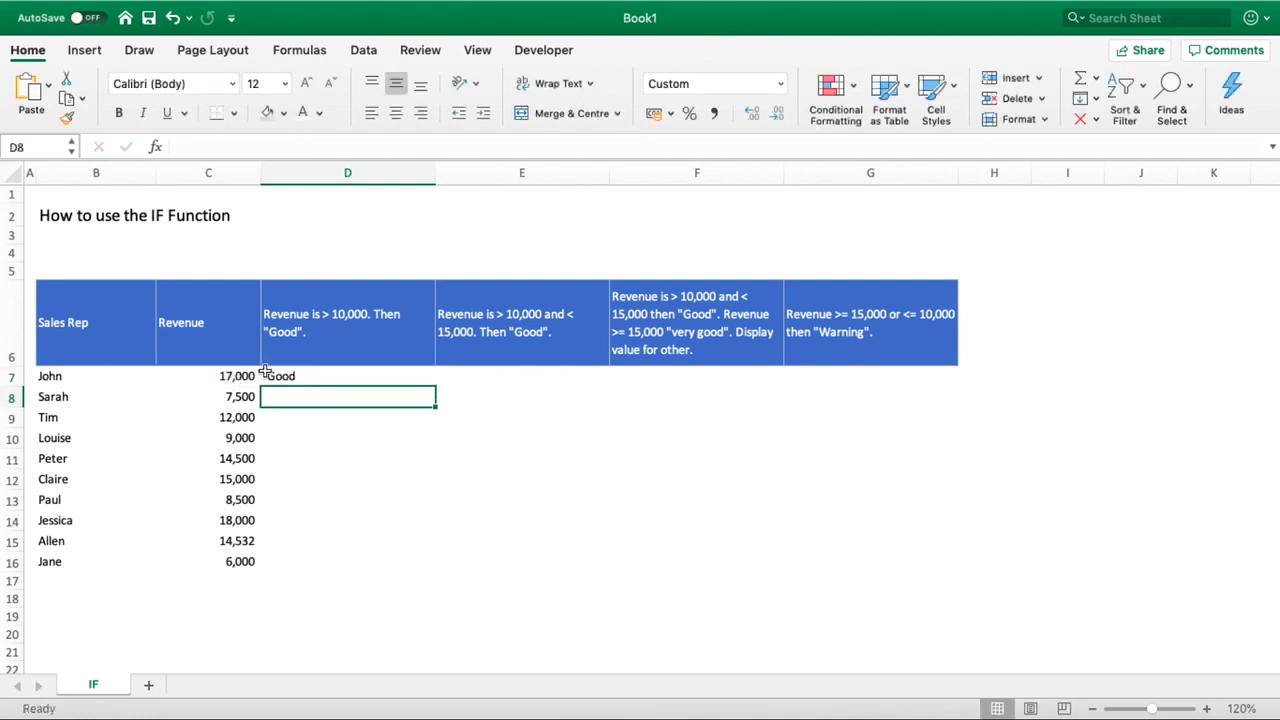
Fill the IF formula from D7 down through D16
click(418, 376)
drag(435, 386, 423, 571)
click(580, 558)
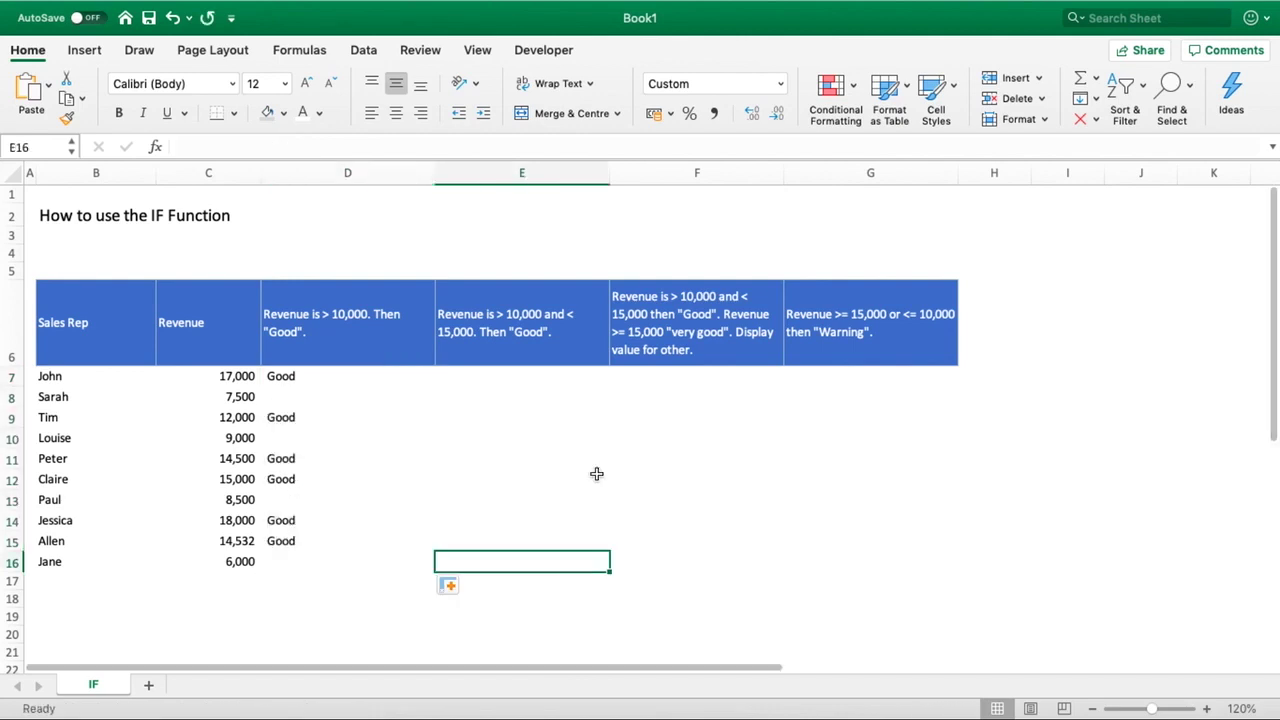
Examine the copied IF formulas in column D, including the blank cells and the value-if-false argument in D8
click(292, 378)
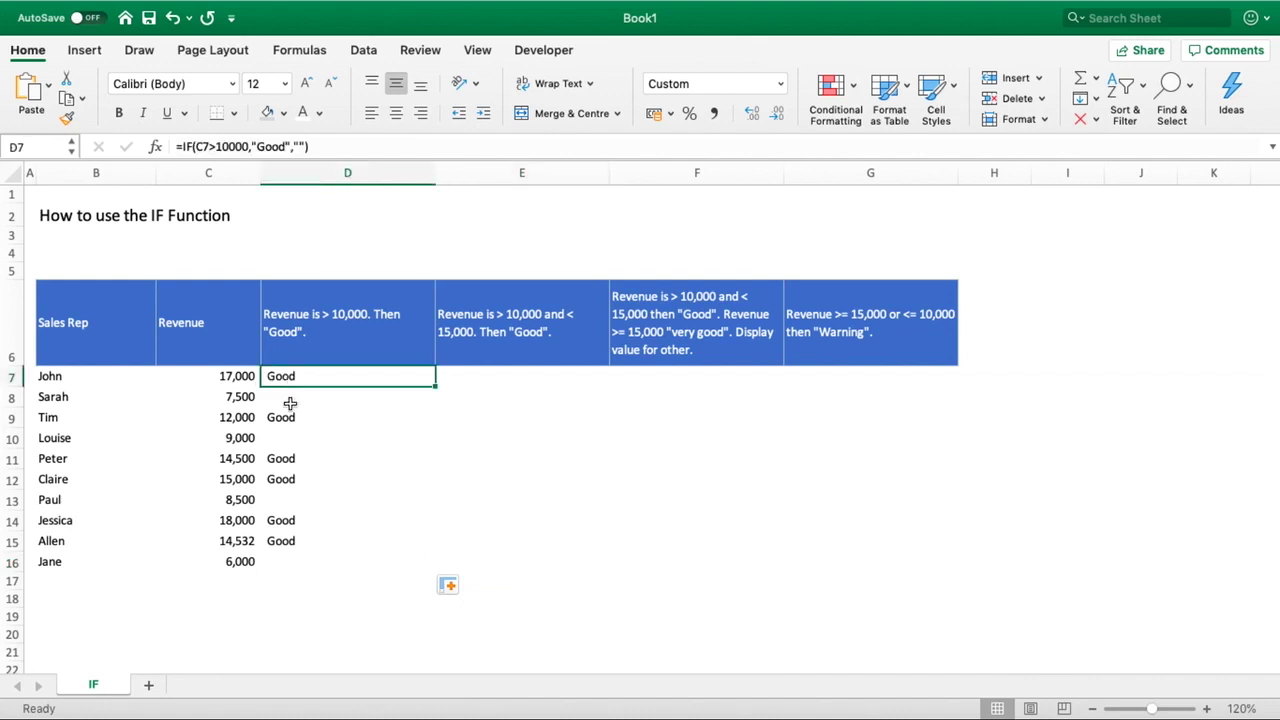
click(283, 414)
click(279, 398)
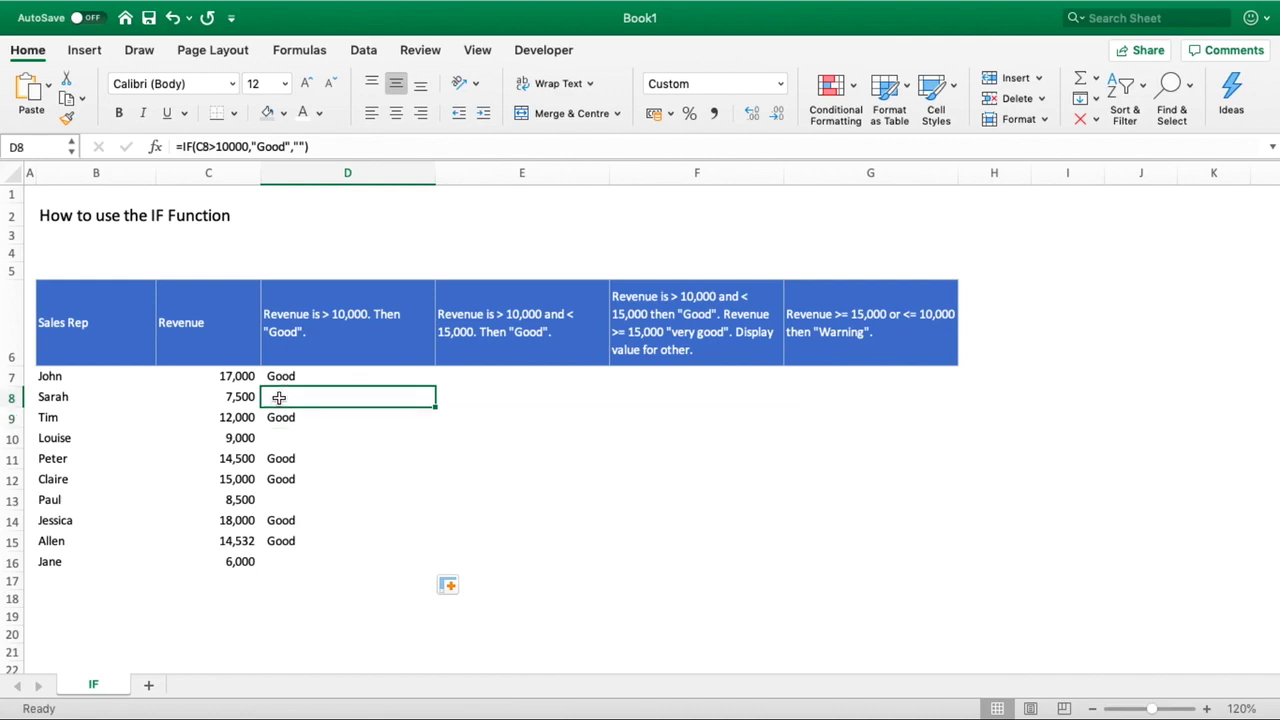
click(277, 438)
click(276, 498)
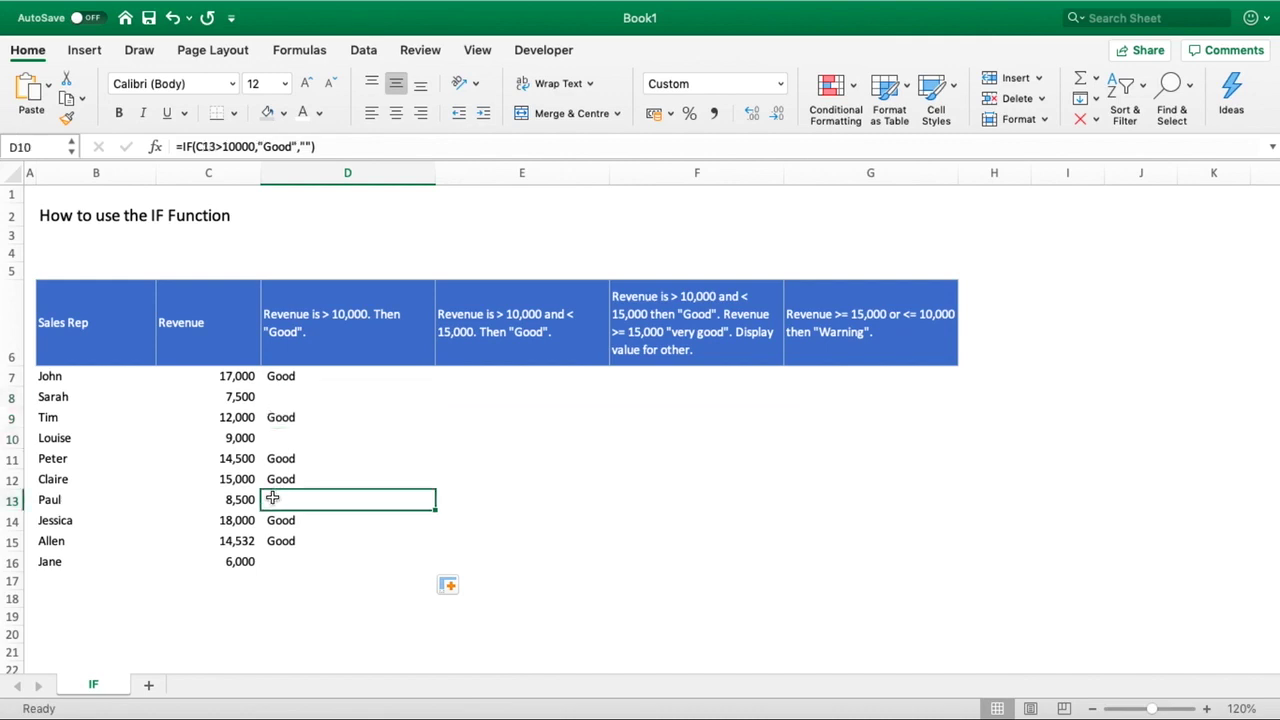
click(279, 561)
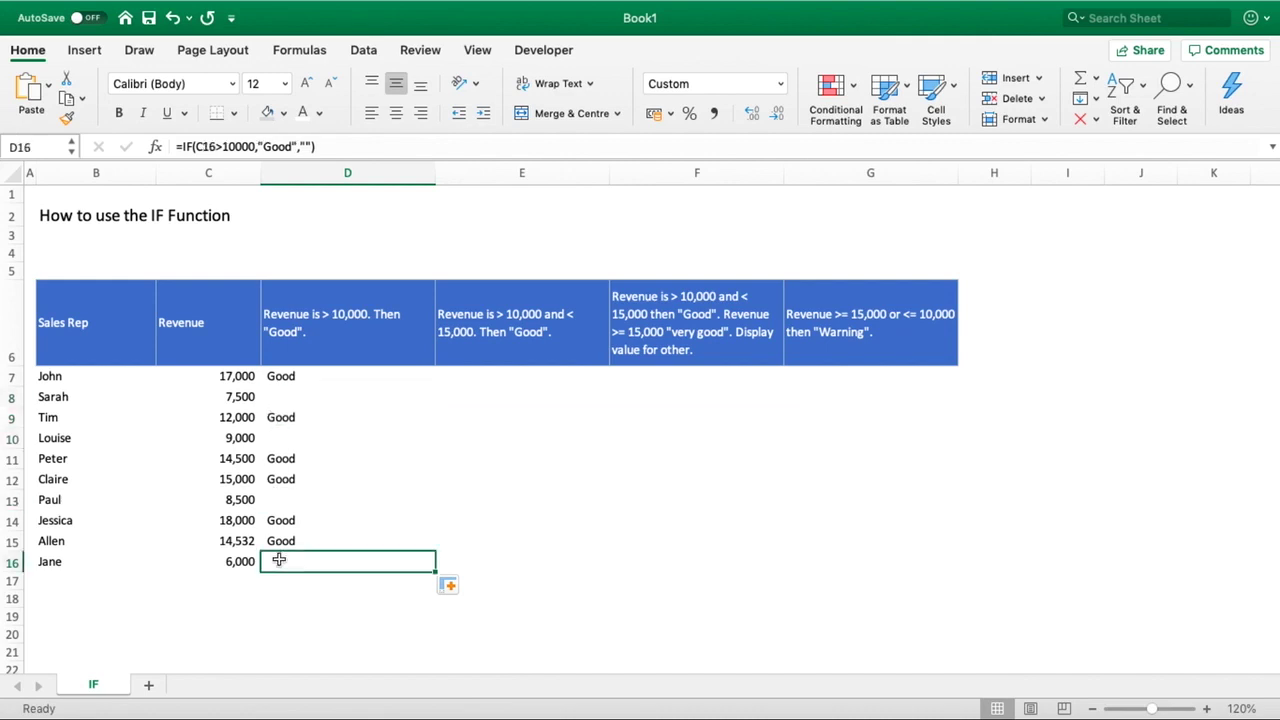
click(297, 396)
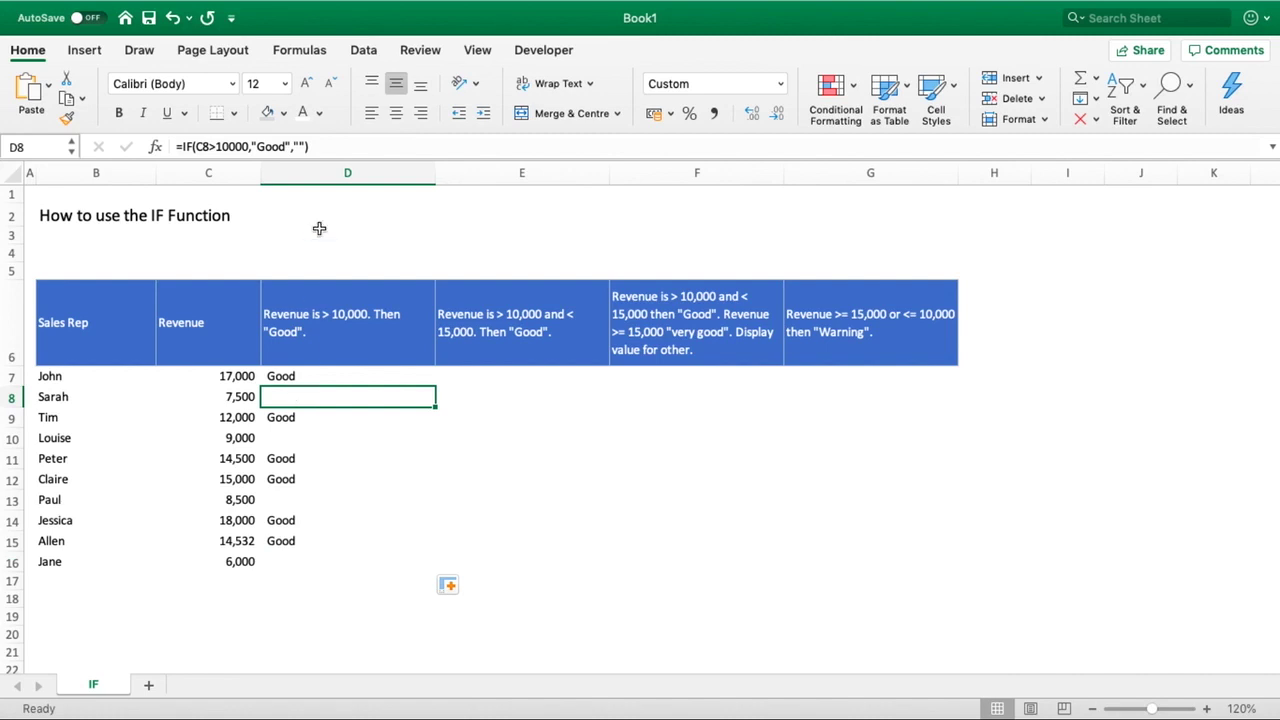
click(299, 147)
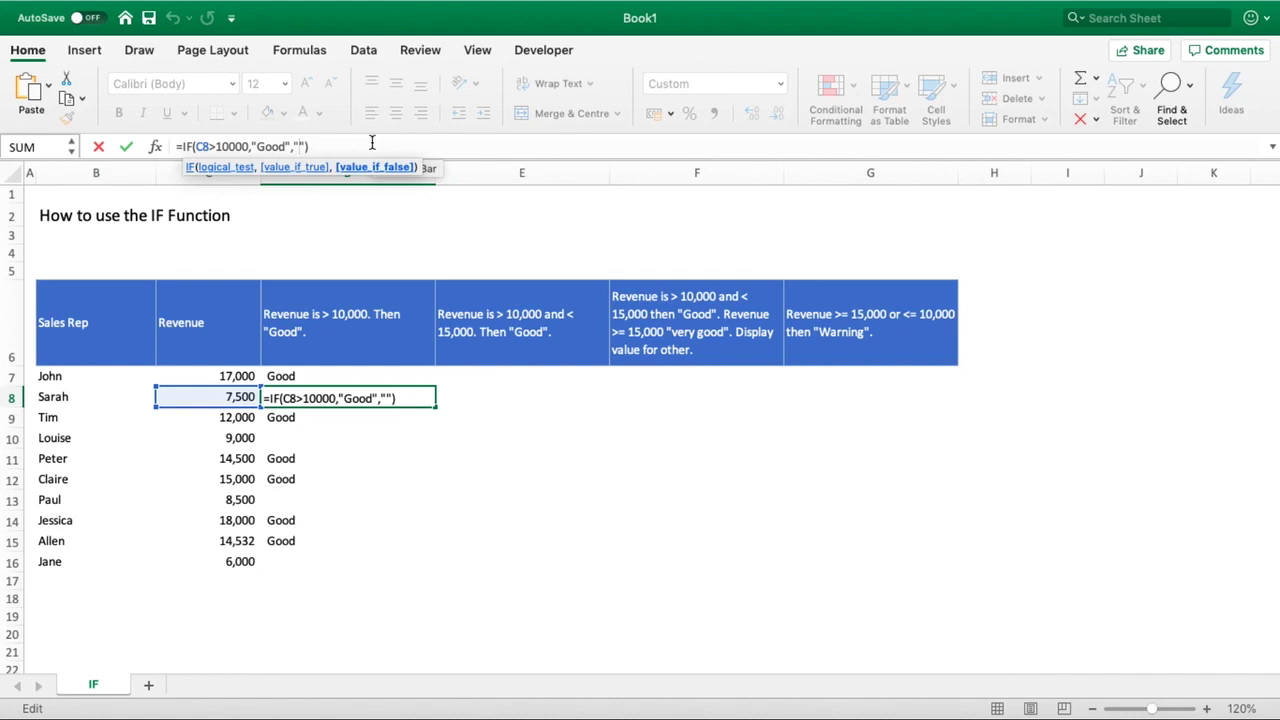
key(Return)
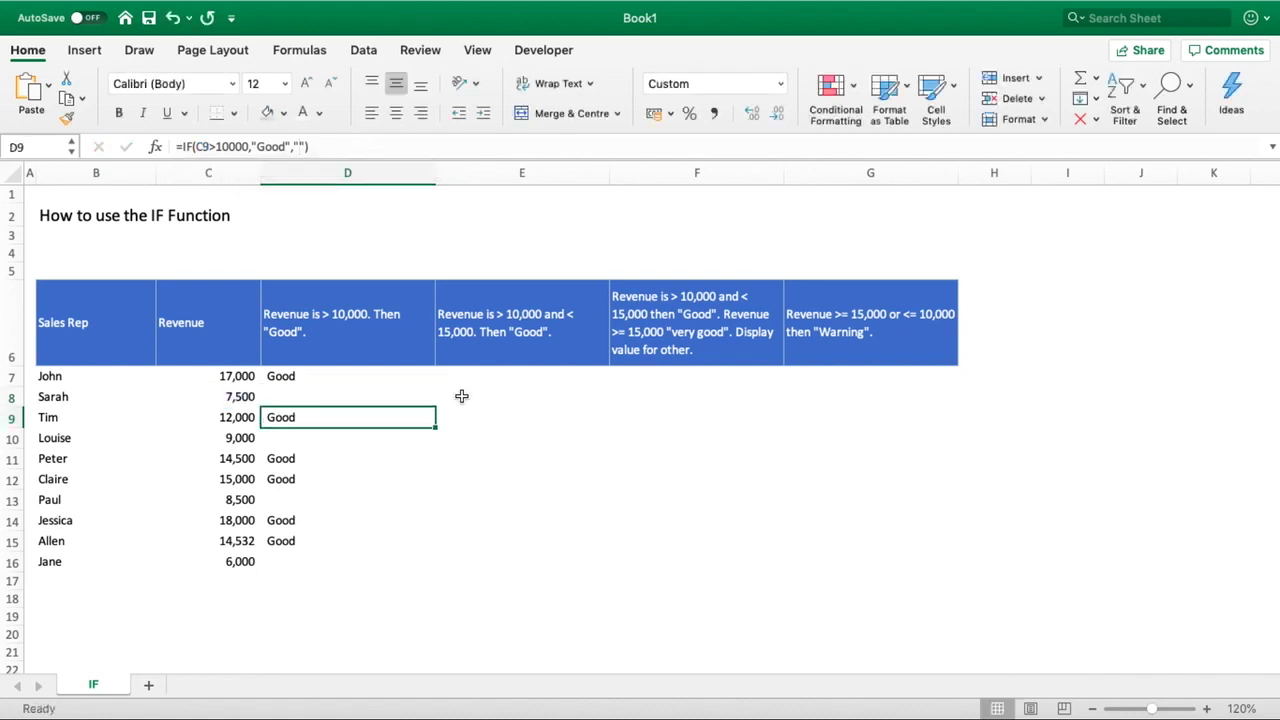
Start an IF formula in cell E7 with the logical test AND(C7>10000,C7<15000)
click(490, 377)
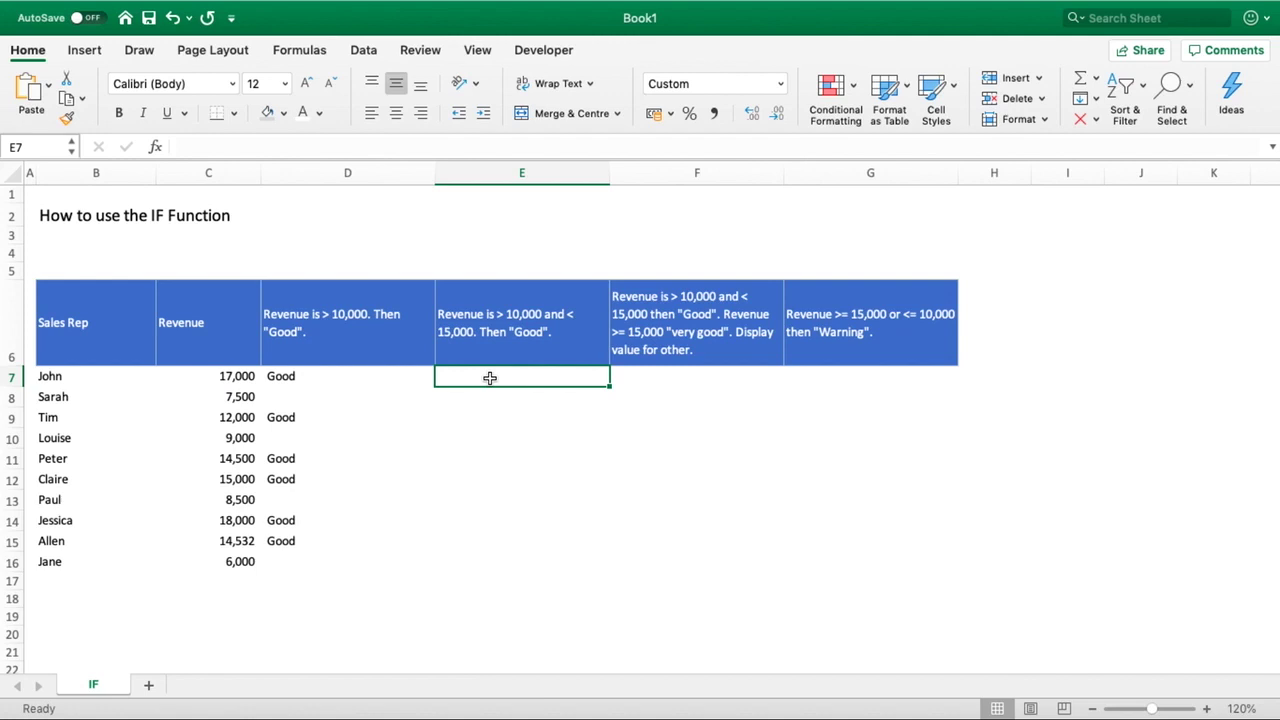
text(=)
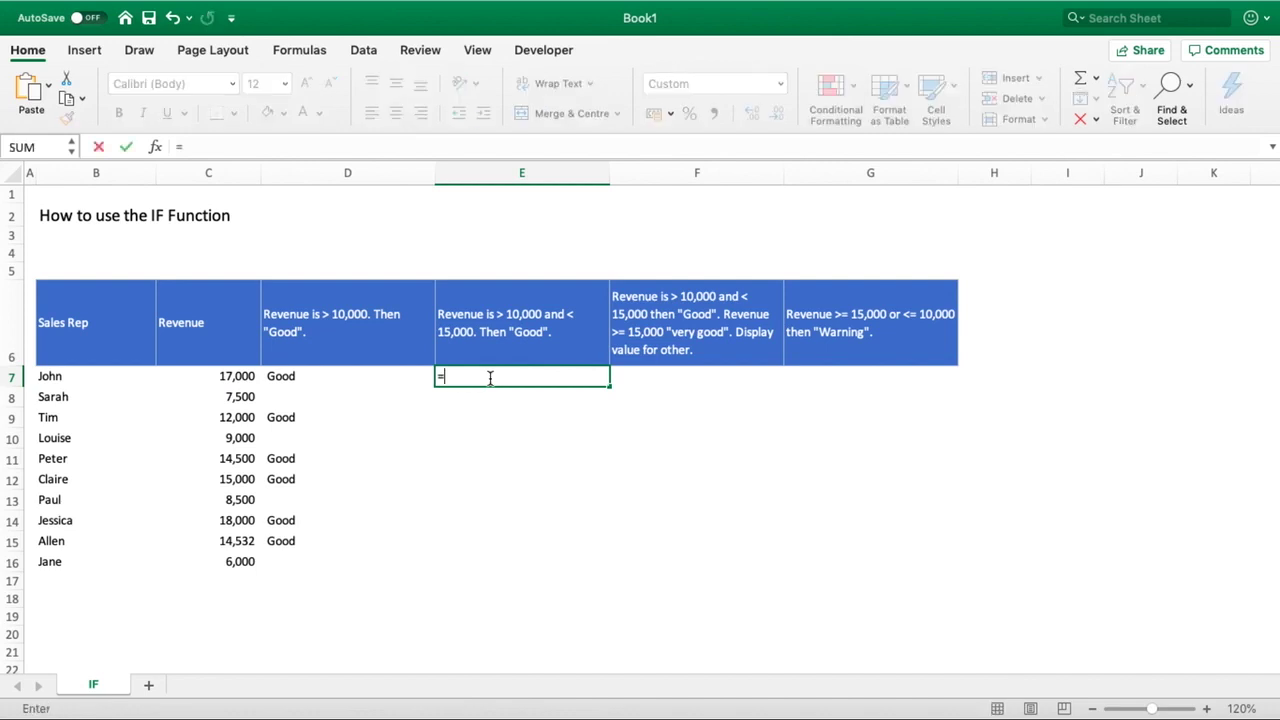
text(IF()
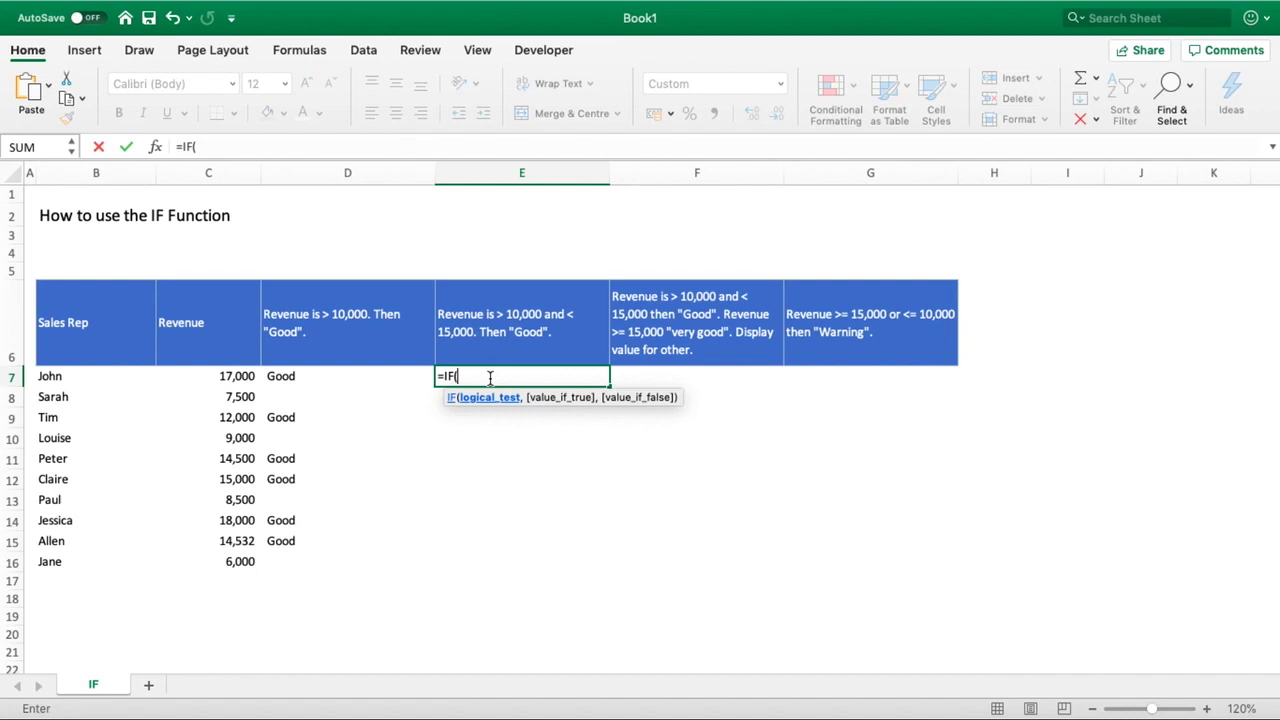
text(AND()
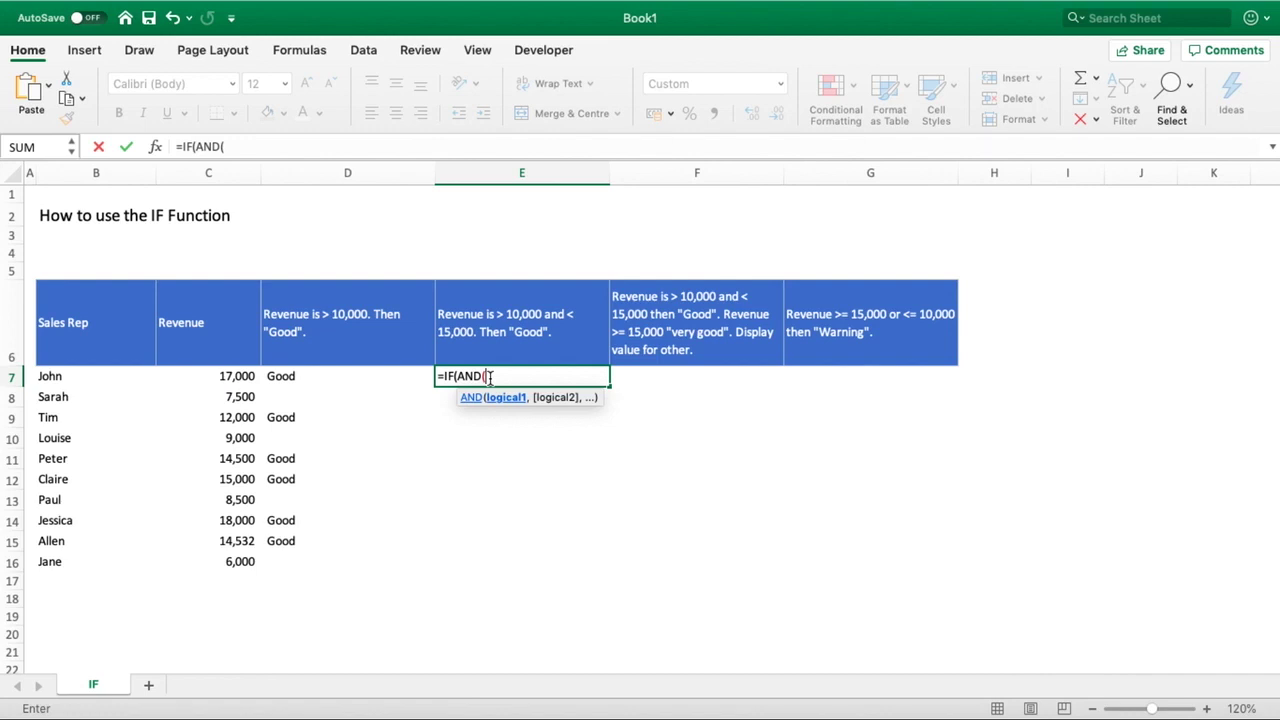
click(218, 376)
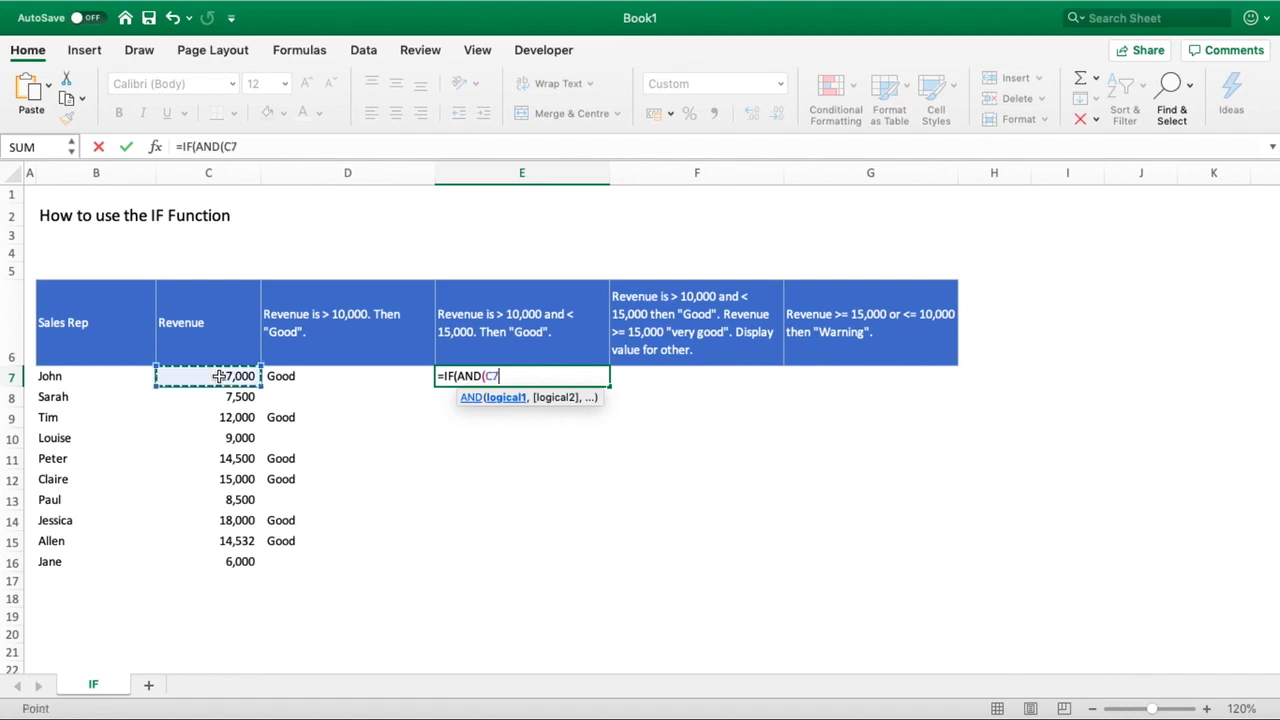
text(>10)
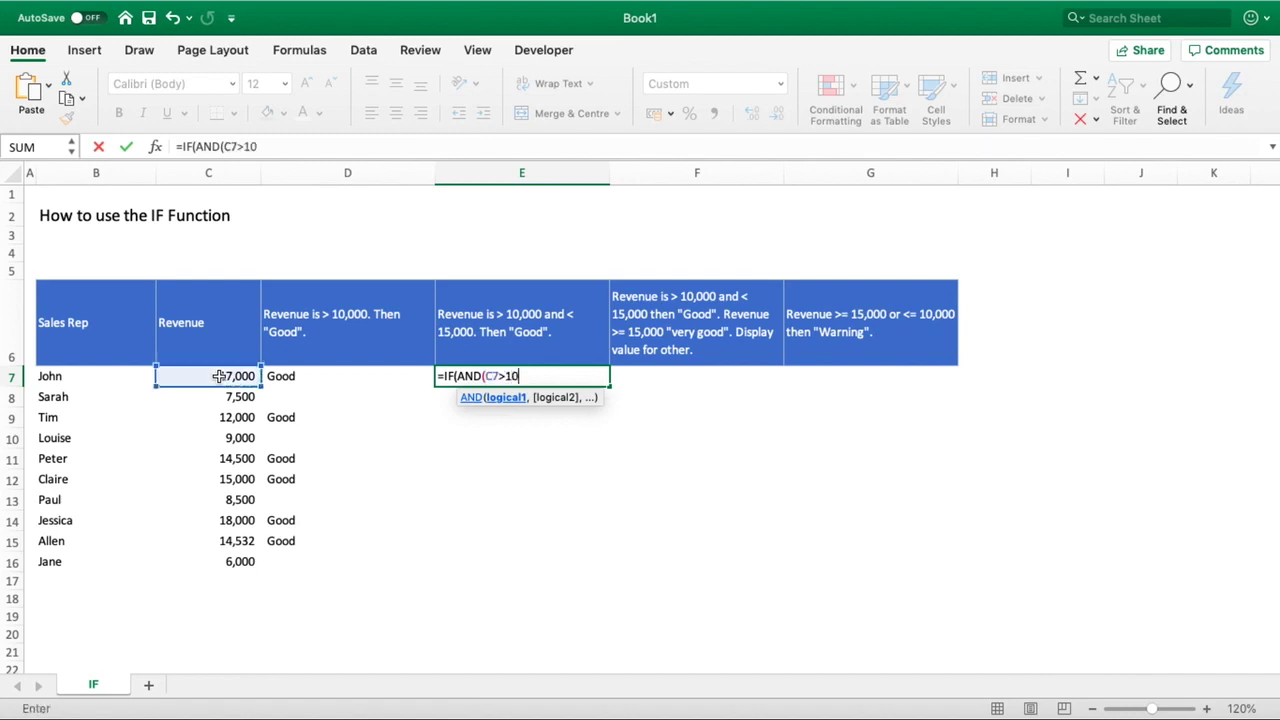
text(000,)
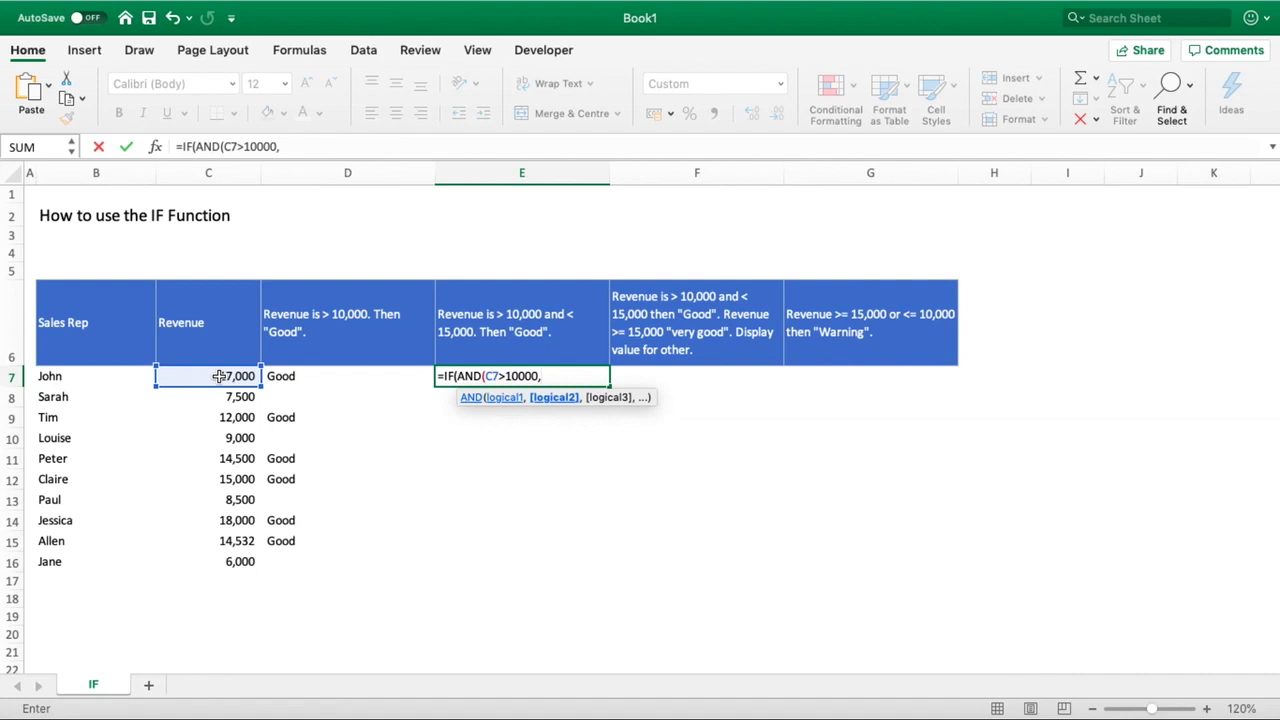
click(219, 376)
text(<)
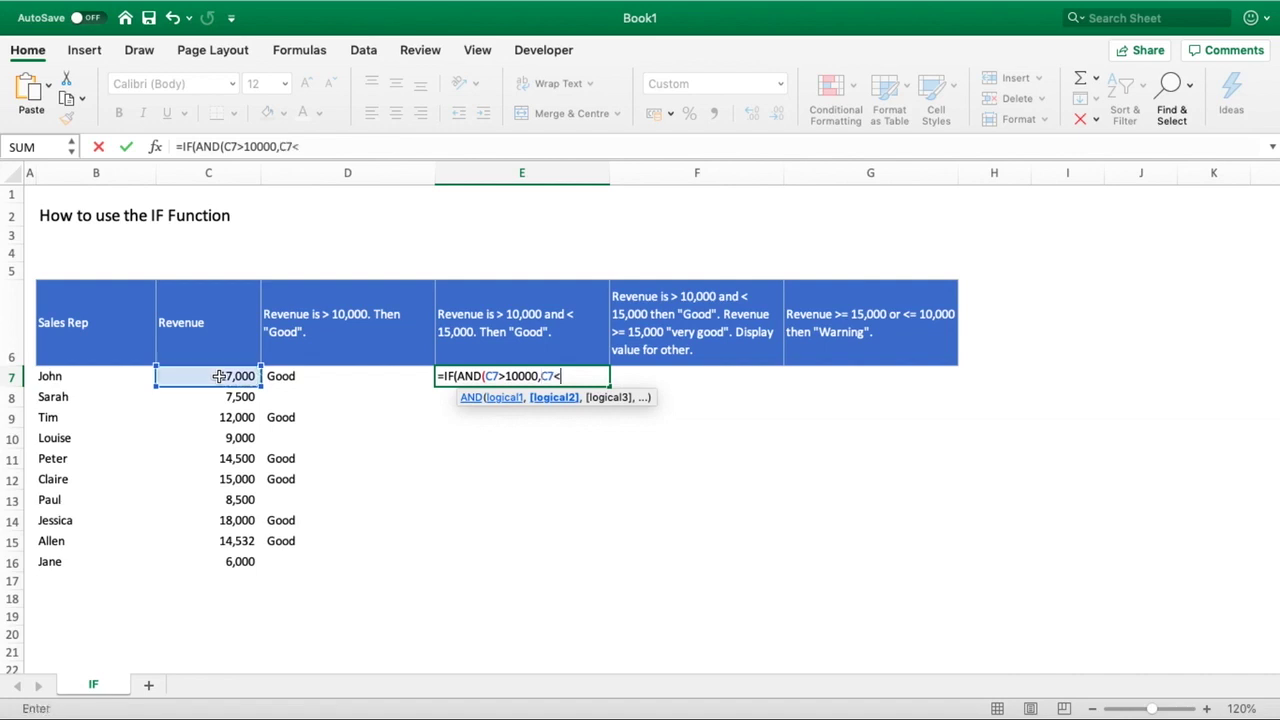
text(15000))
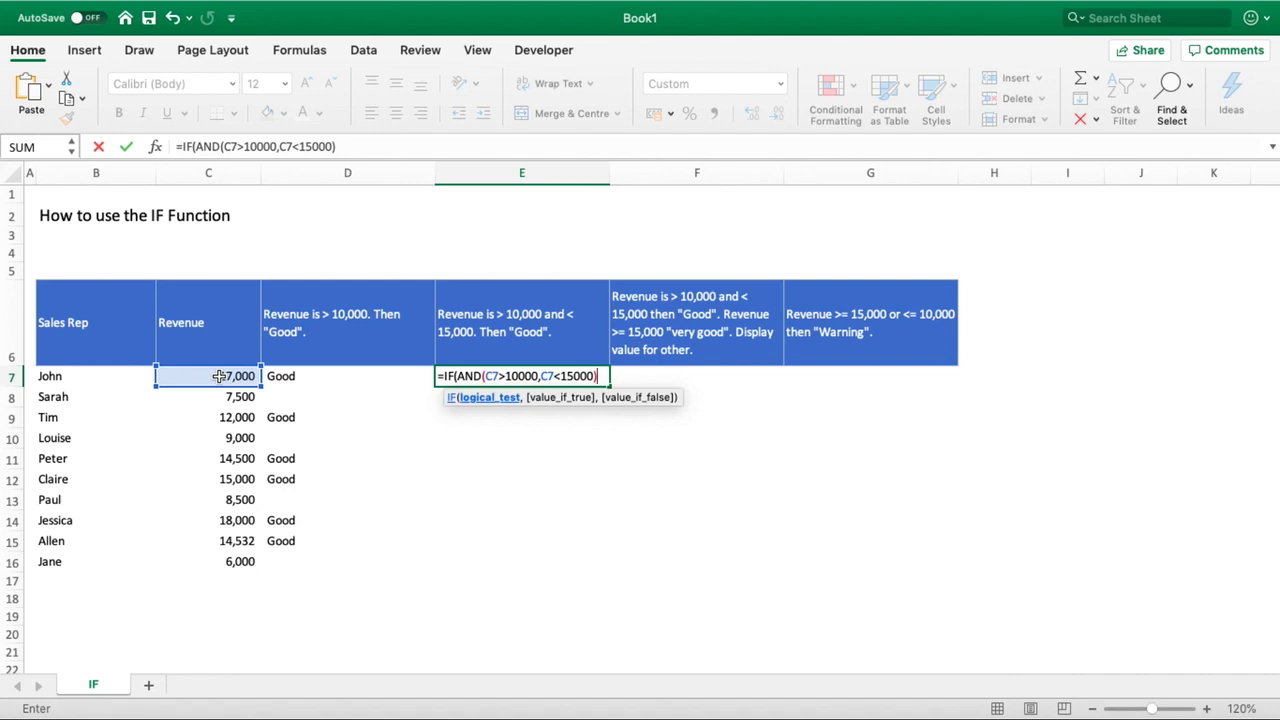
key(BackSpace)
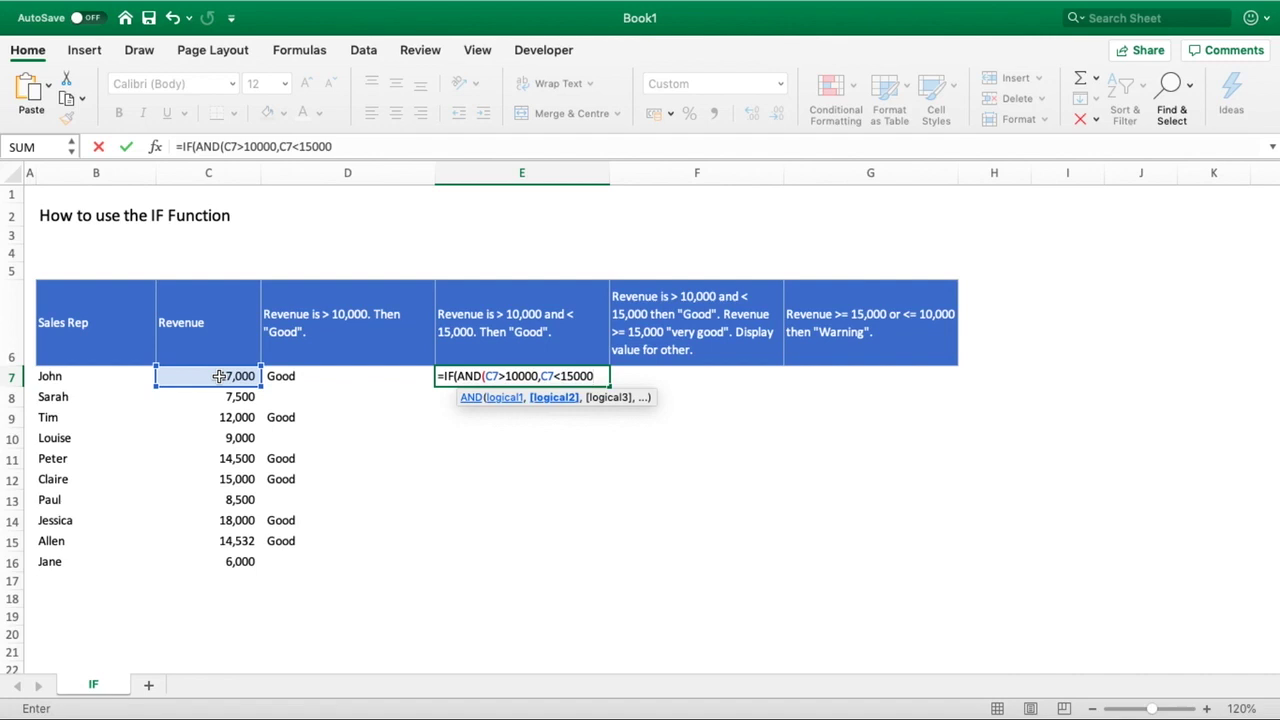
text())
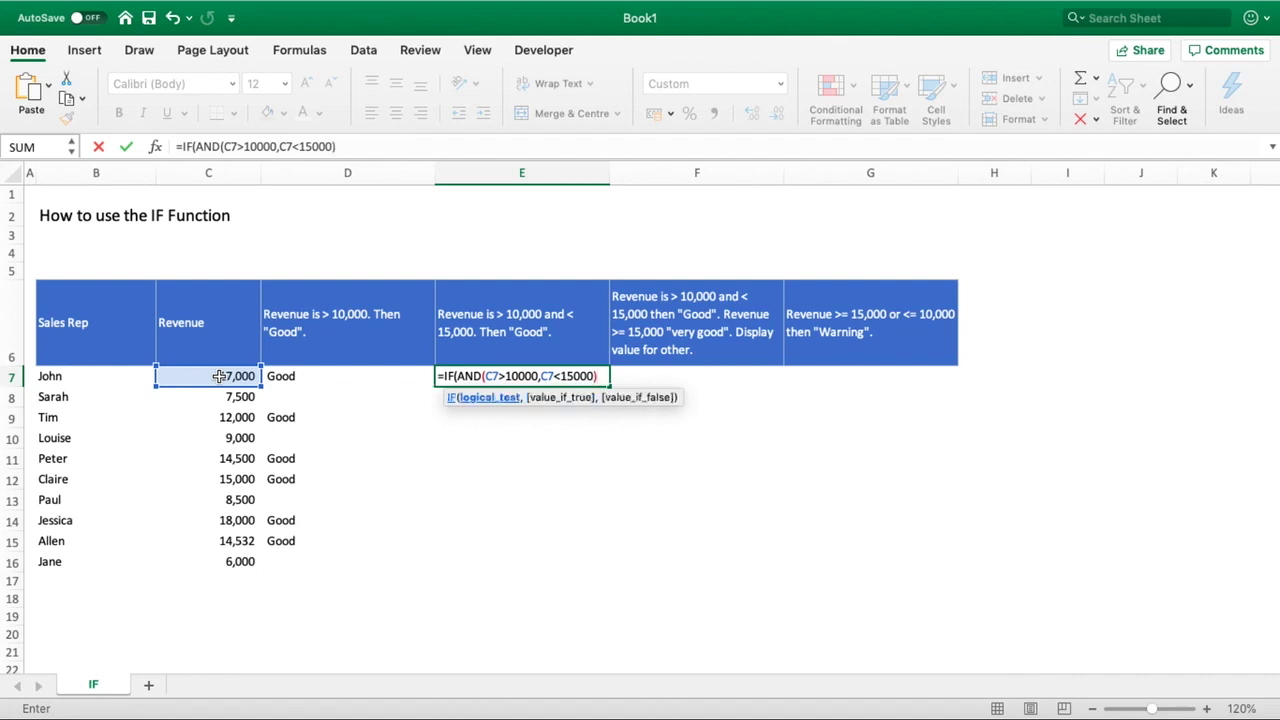
Complete the E7 formula with "Good" as the true value and "" as the false value, and fill it down through E16
text(,)
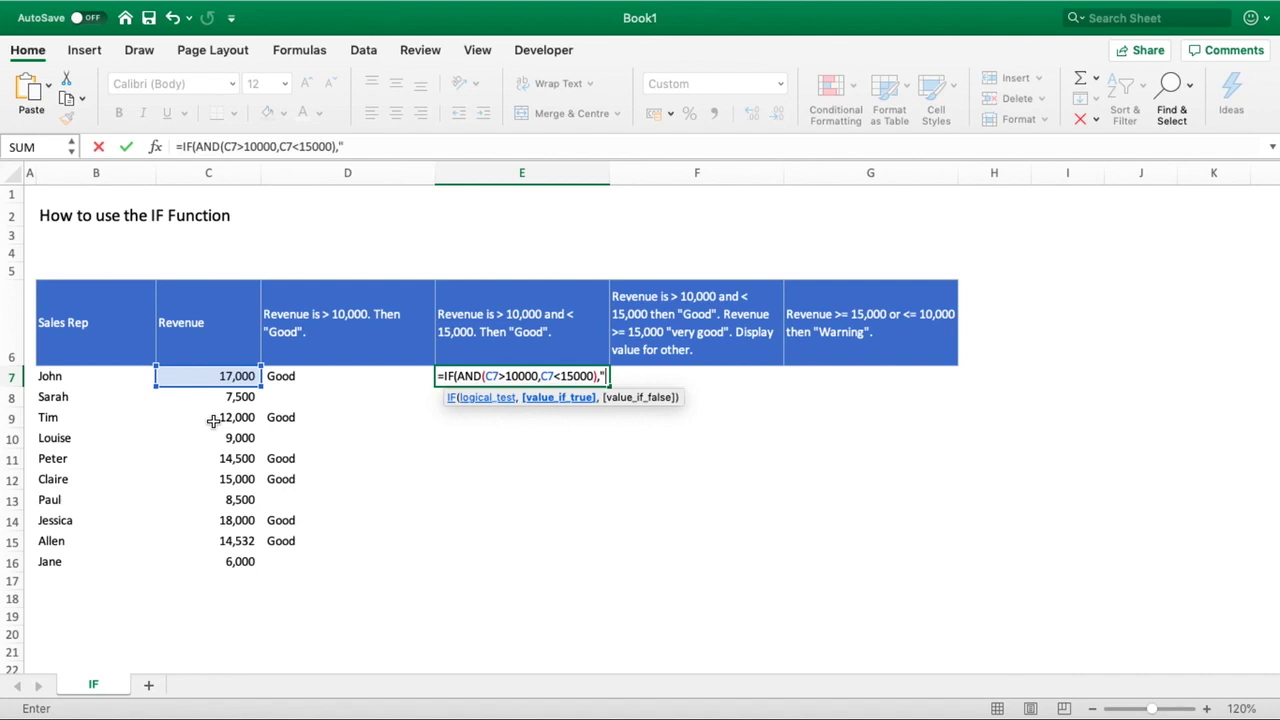
text("Good",)
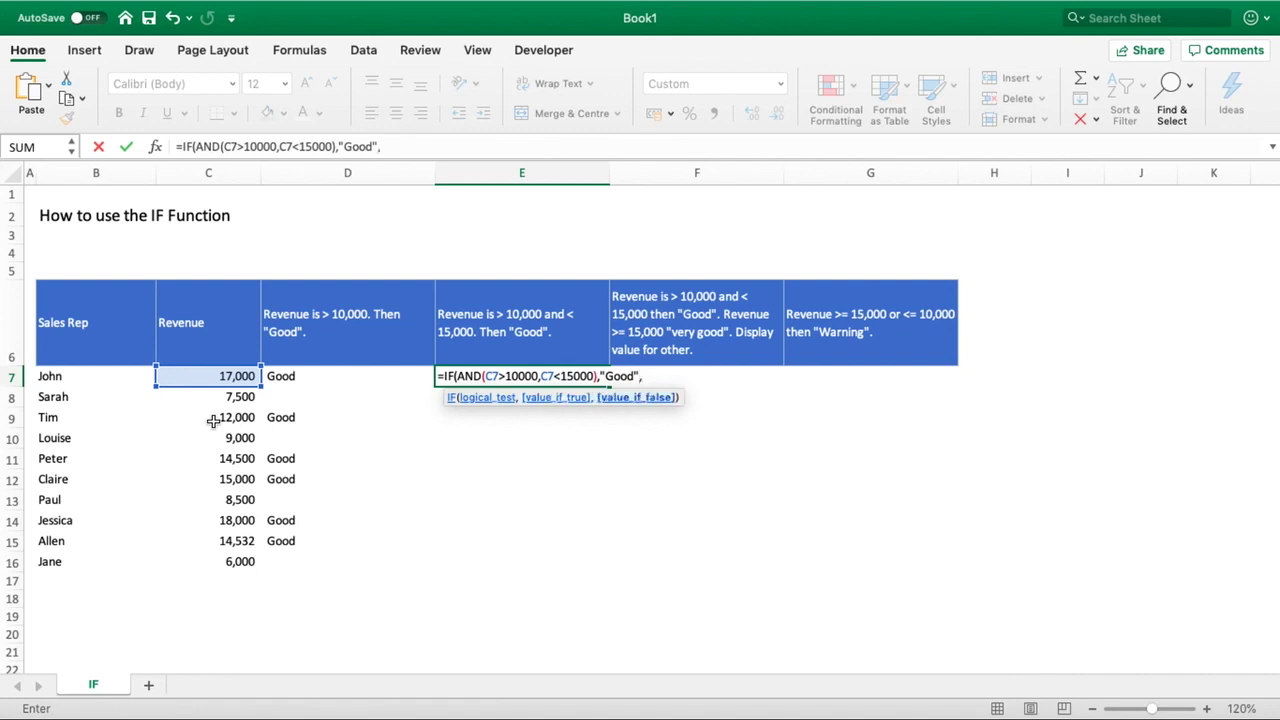
text(""))
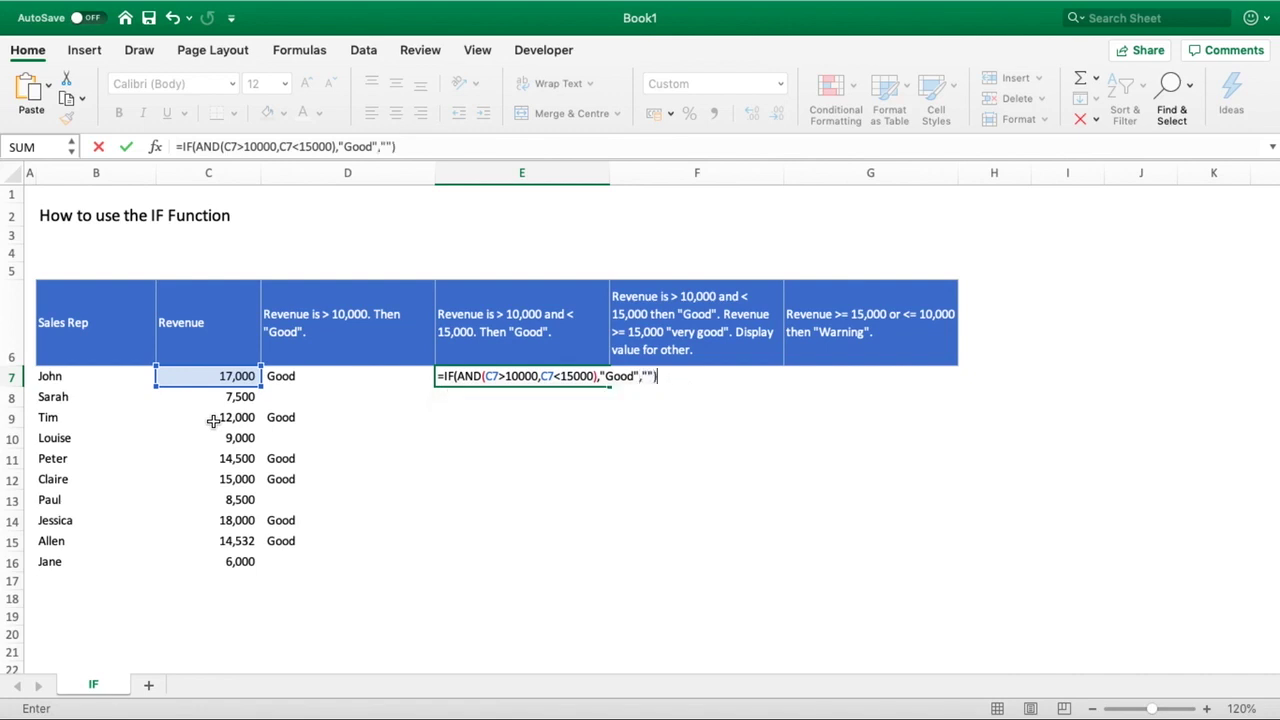
key(Return)
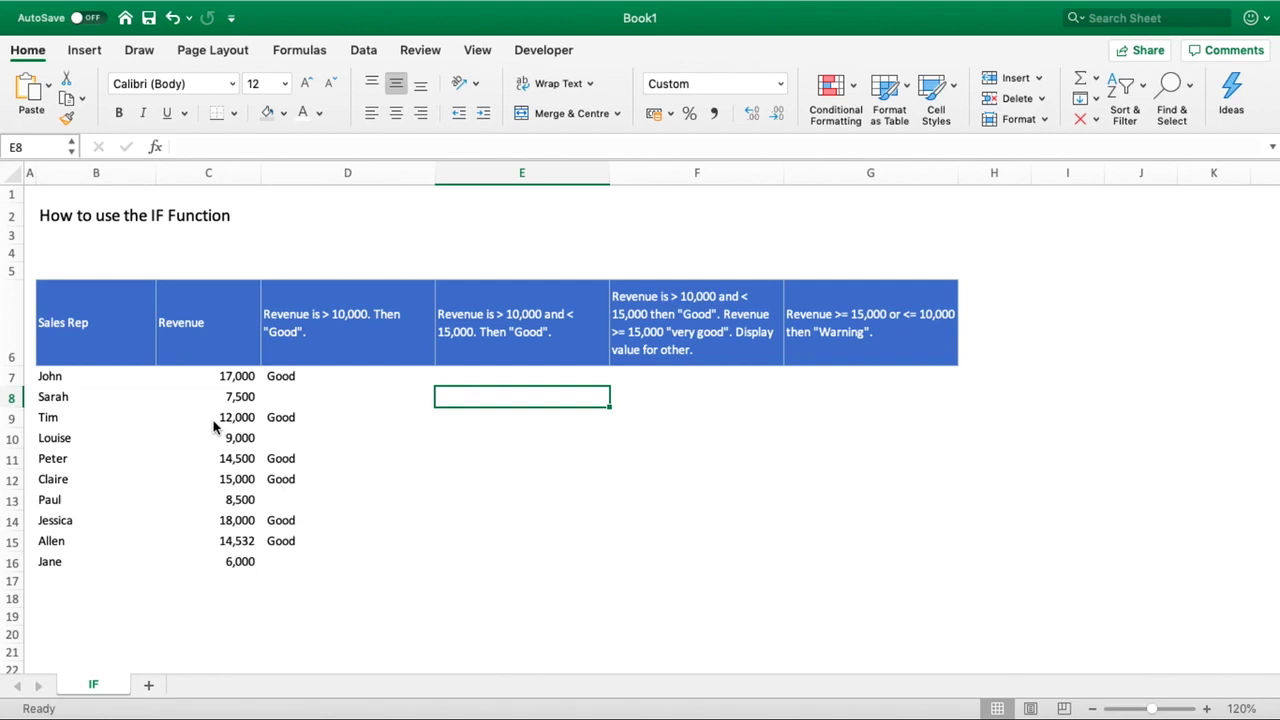
click(587, 376)
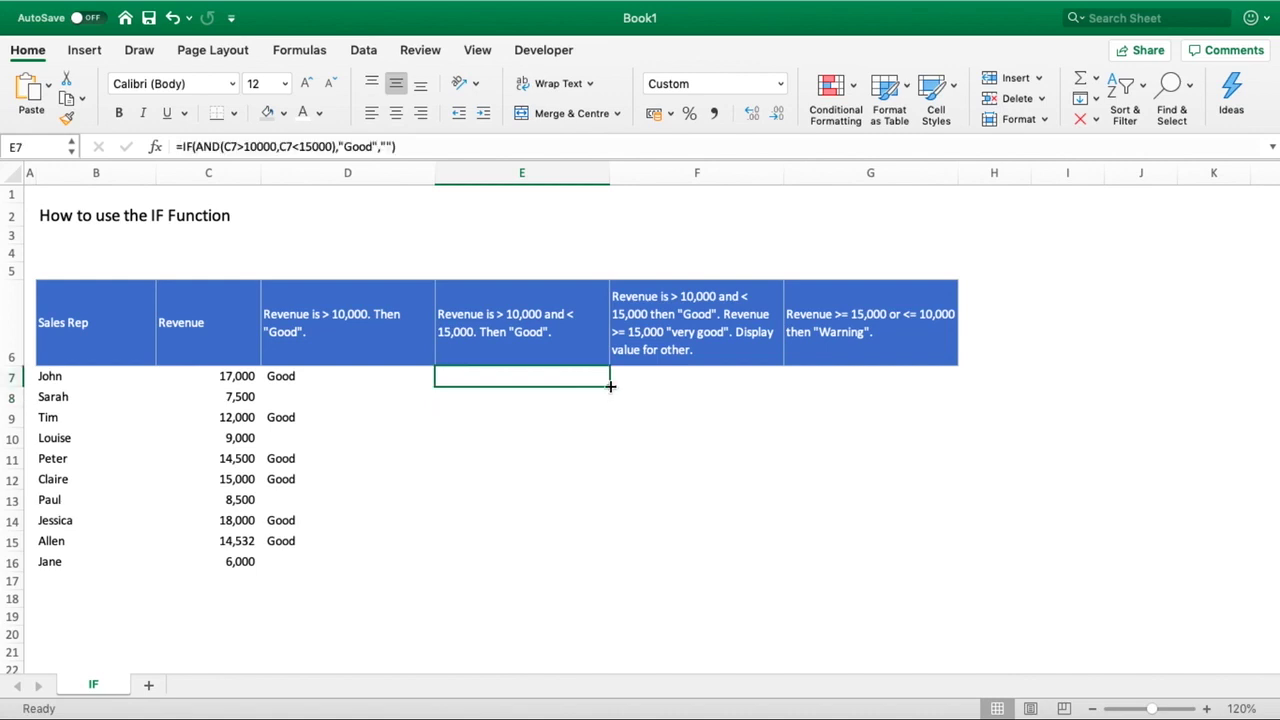
drag(610, 386, 592, 566)
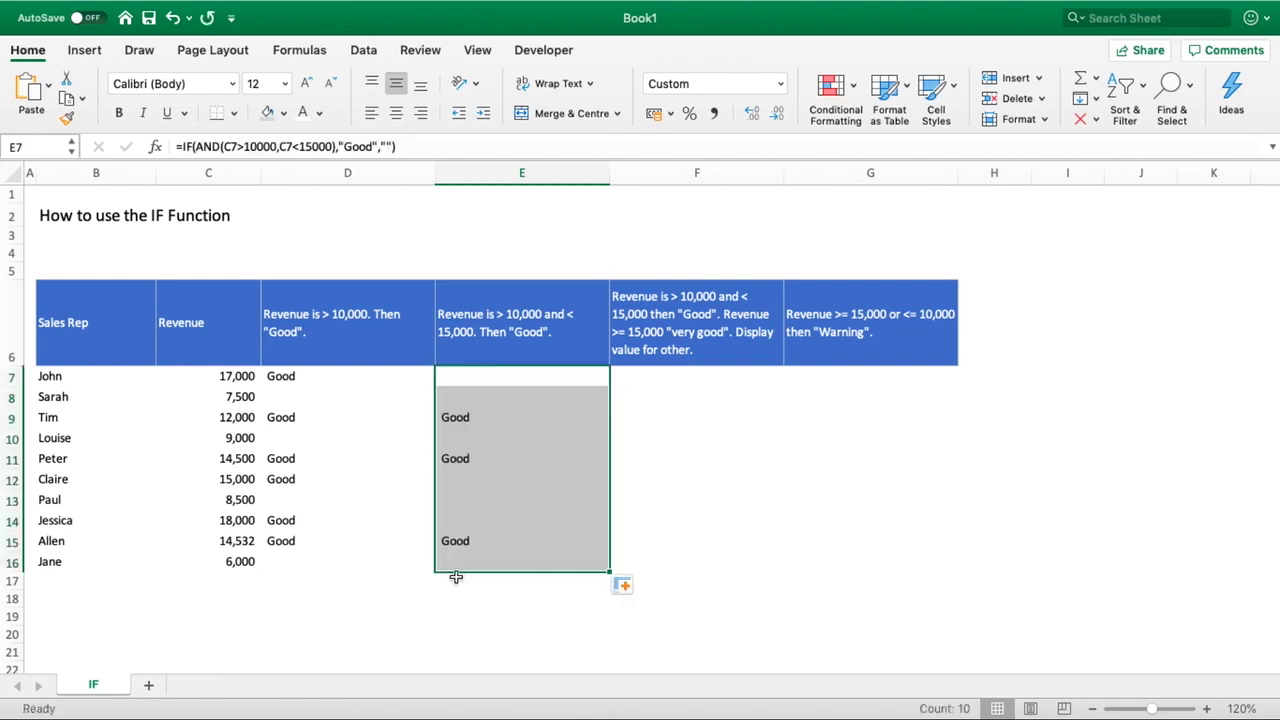
Compare the revenues in C15, C12, C11 and C9 with the column E results for the above-10,000 and below-15,000 condition
click(258, 544)
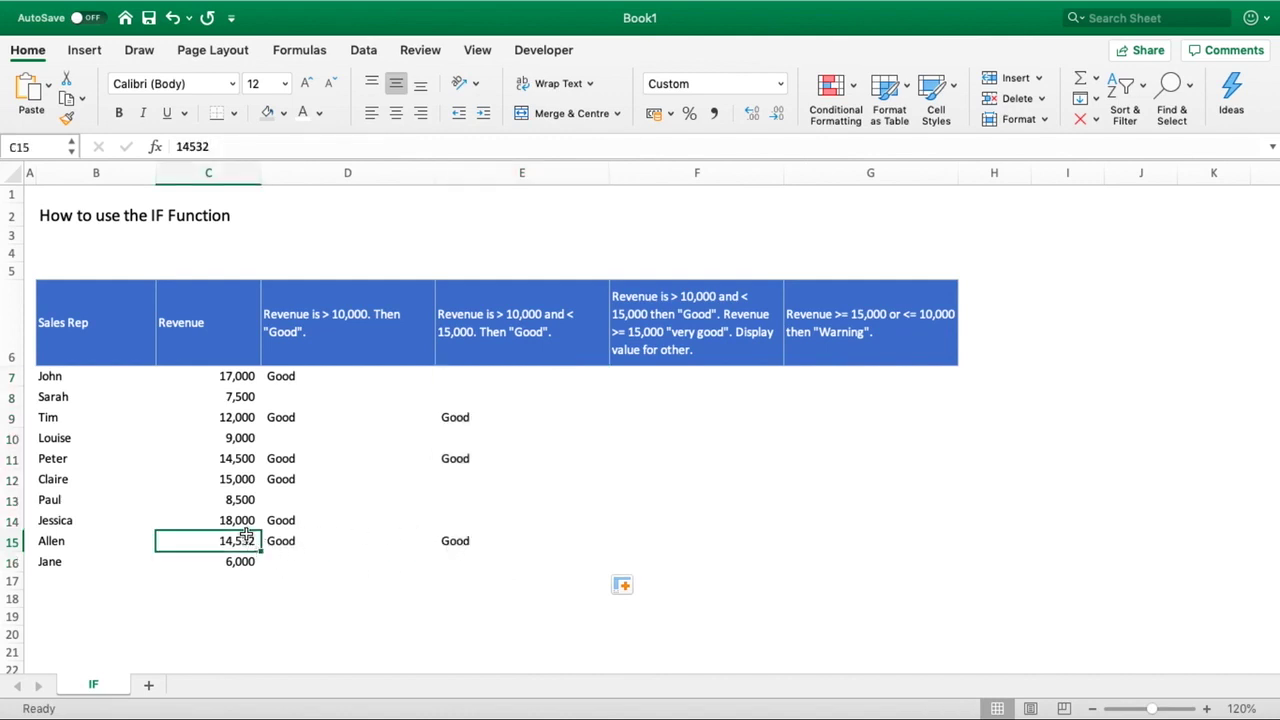
click(252, 482)
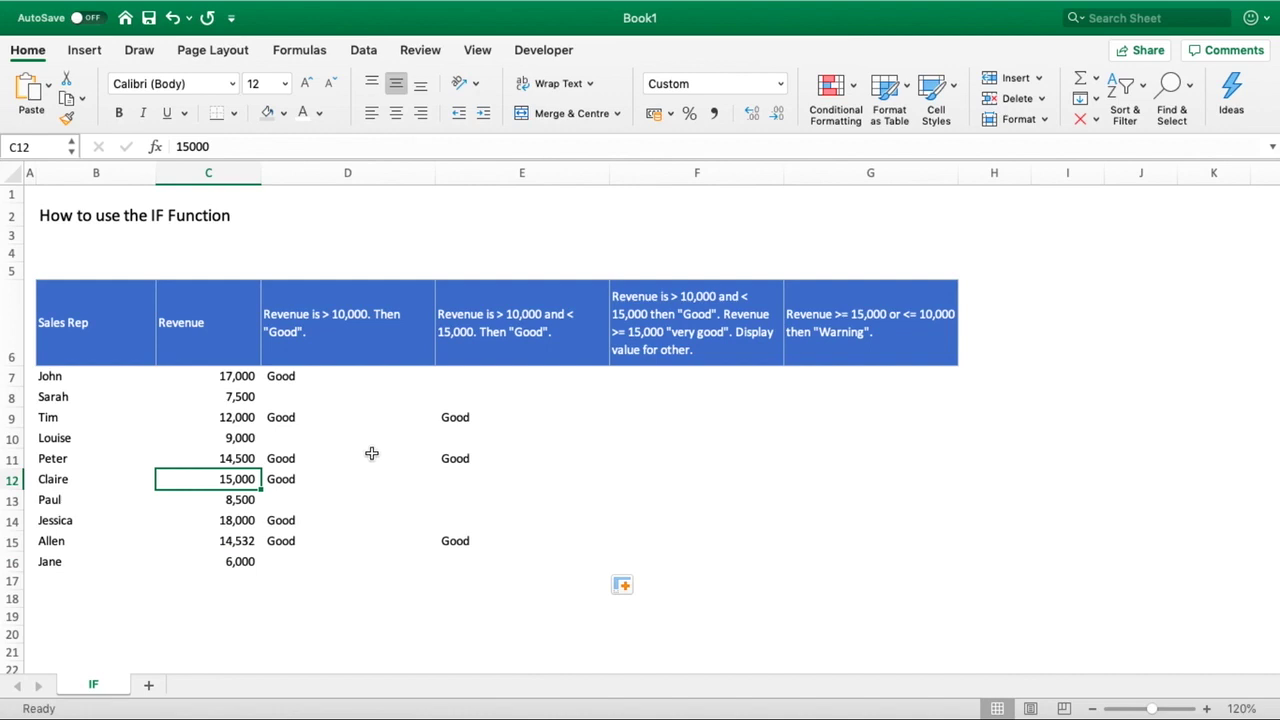
click(253, 458)
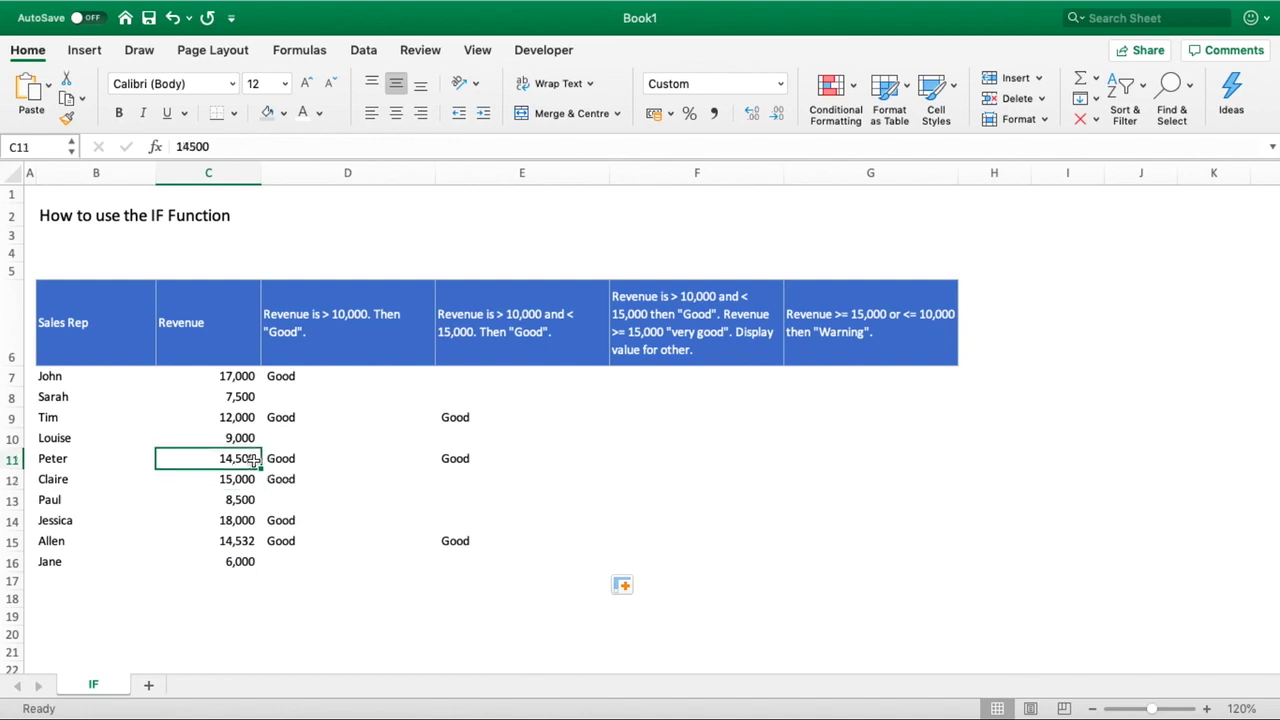
click(246, 417)
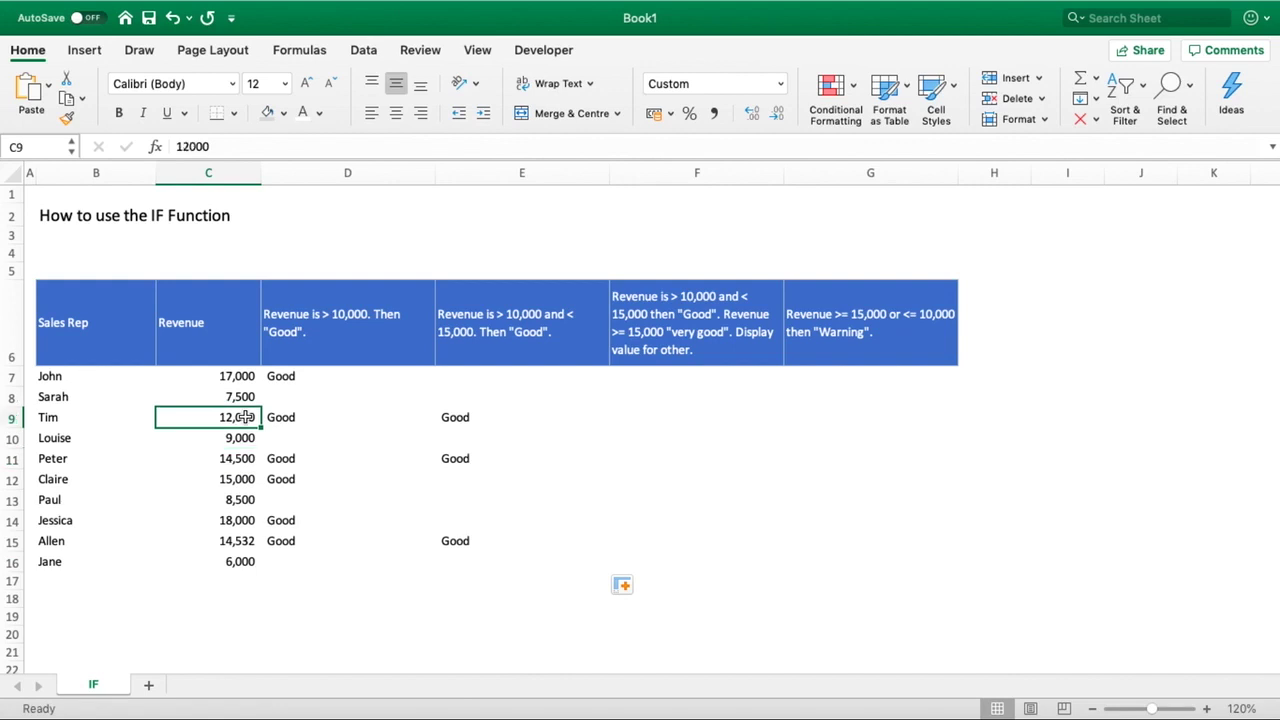
click(246, 479)
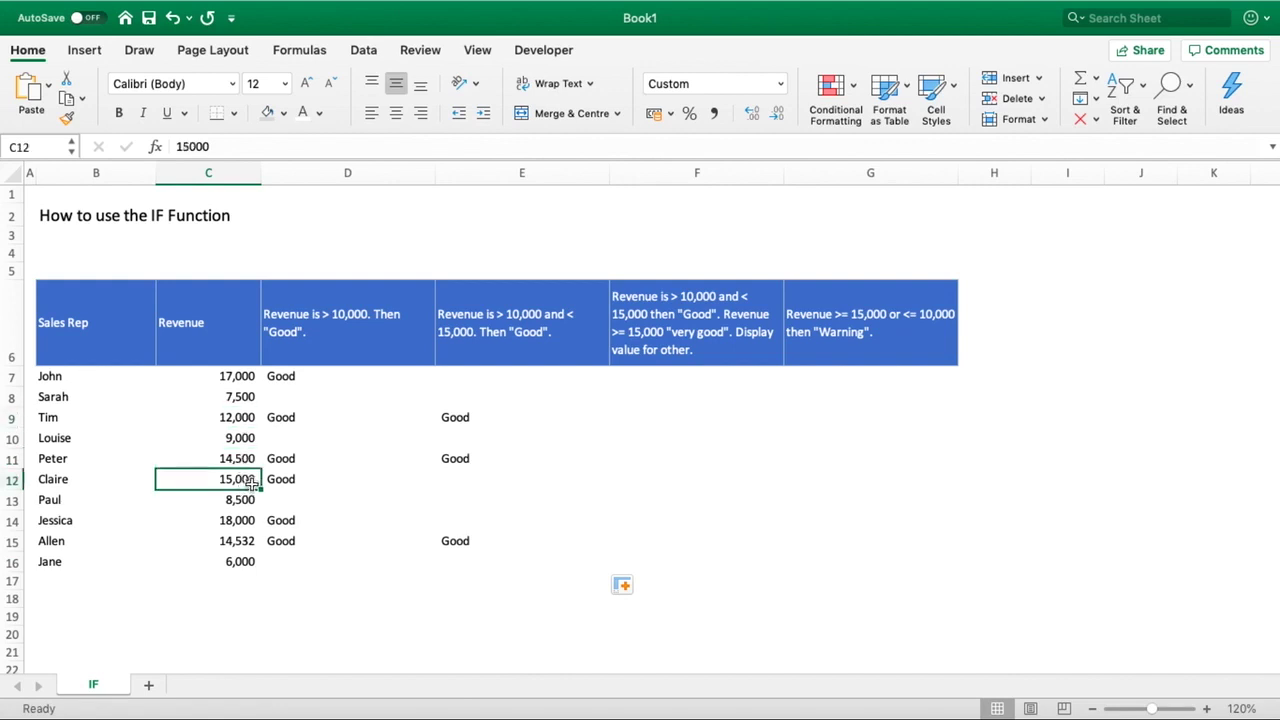
Change the second AND condition in the E12 formula to C12<=15000
click(467, 477)
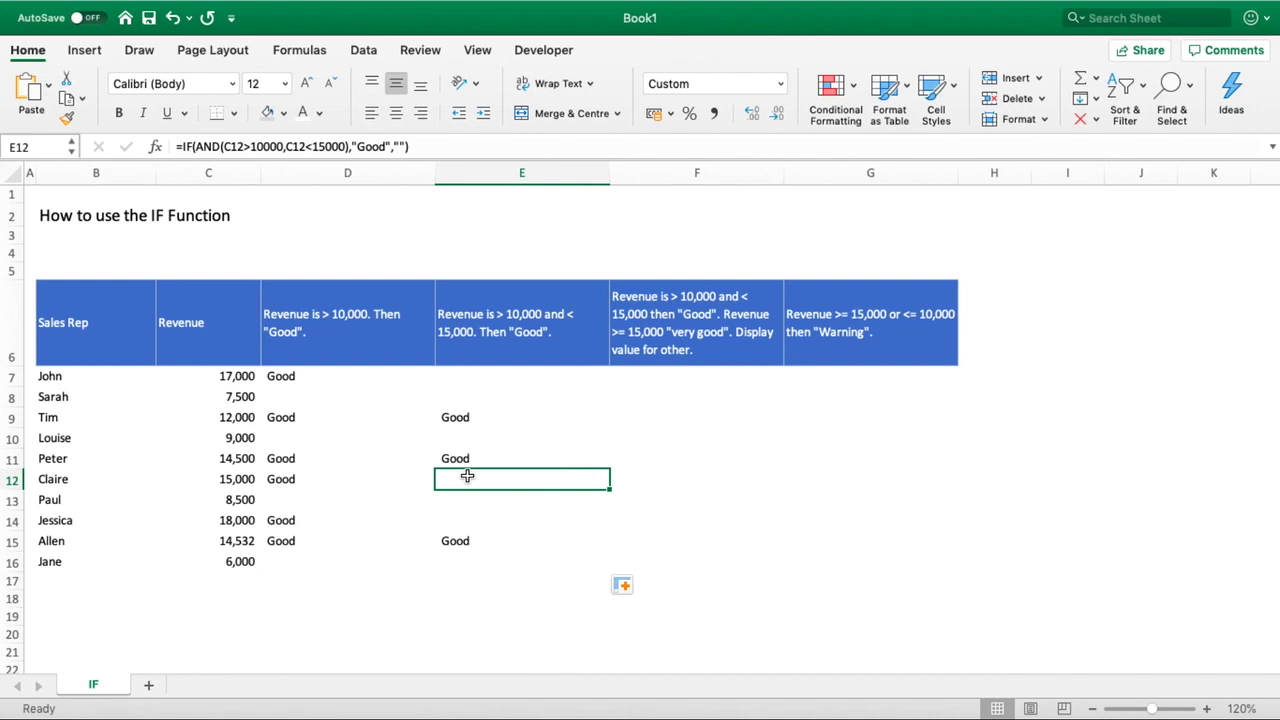
click(312, 147)
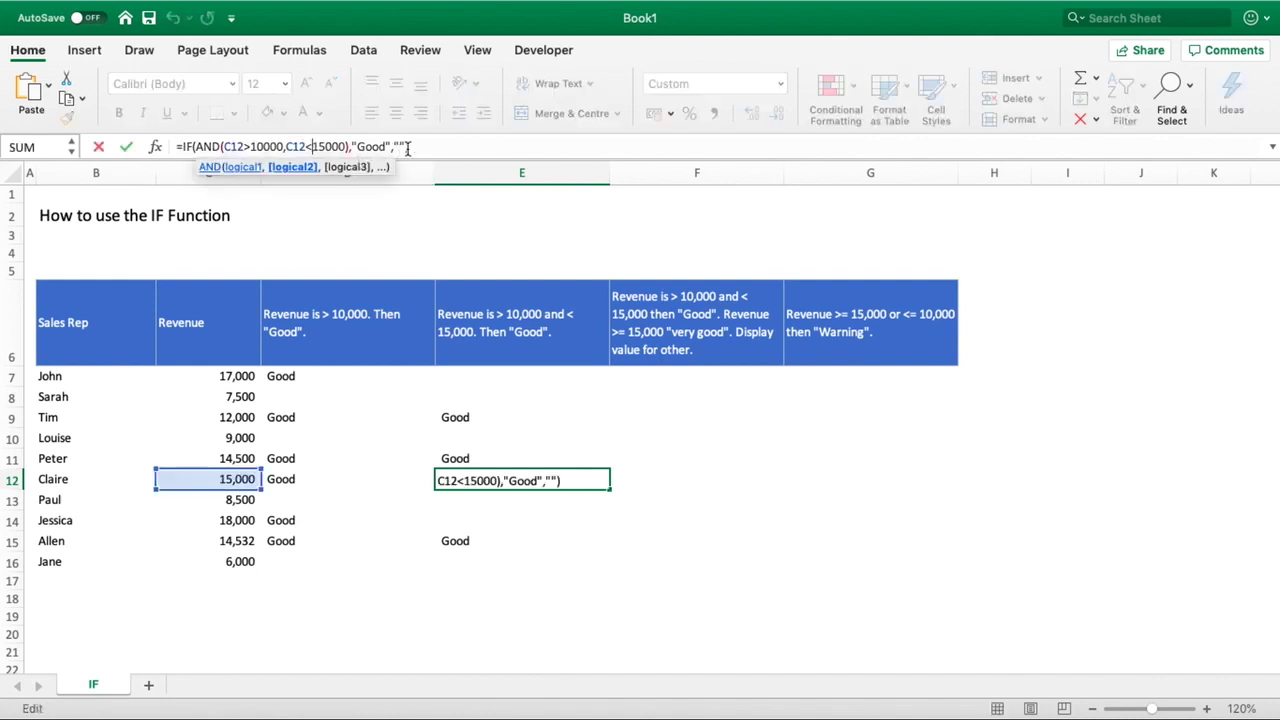
key(Return)
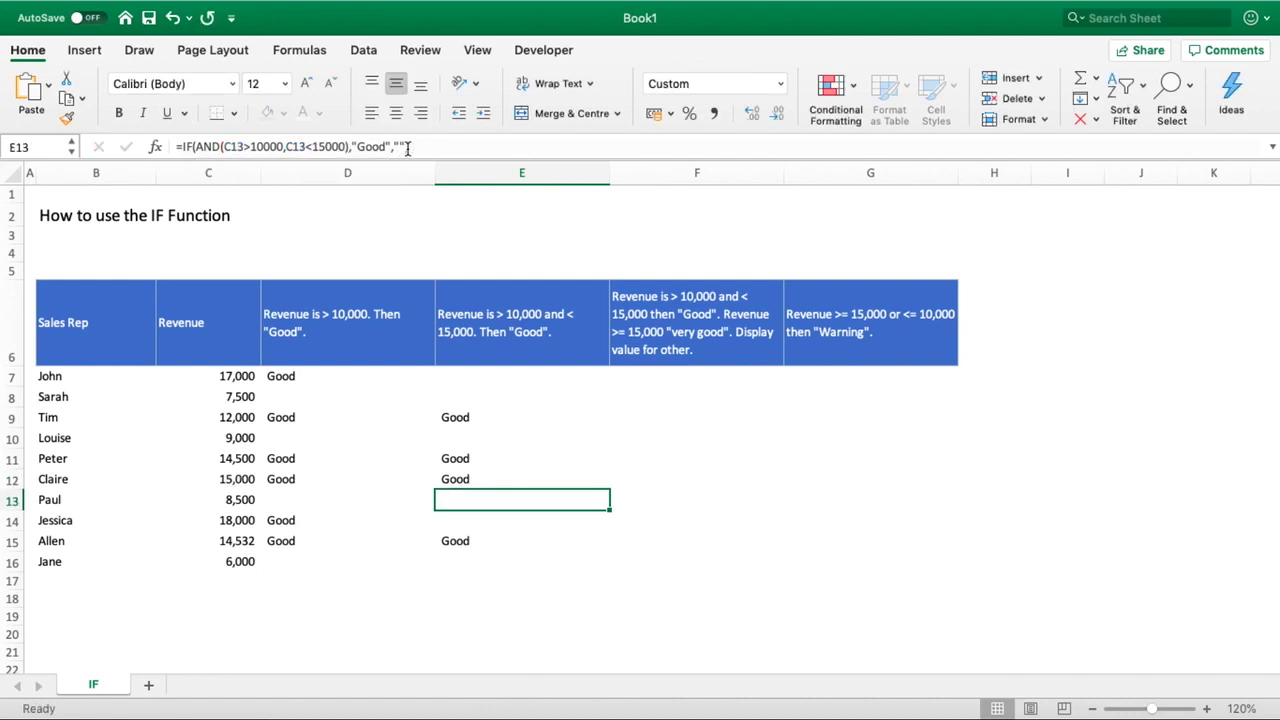
Restore the second AND condition in the E12 formula to C12<15000
click(448, 479)
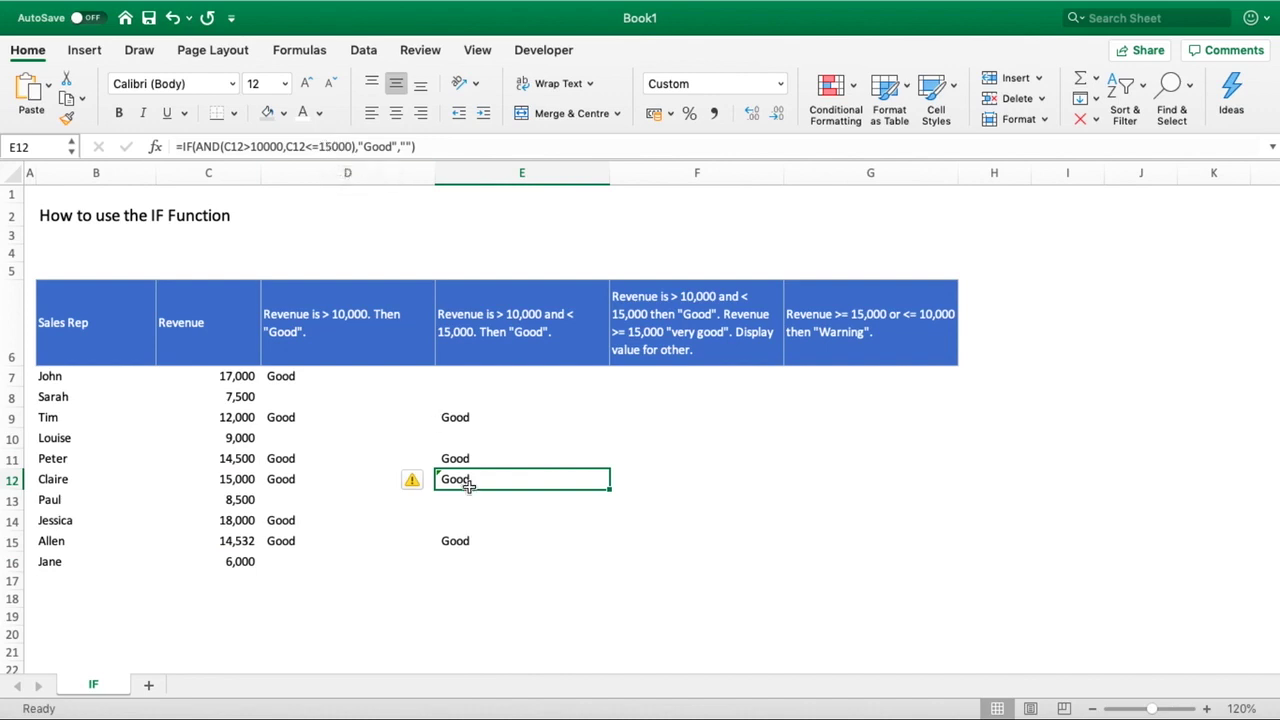
click(320, 146)
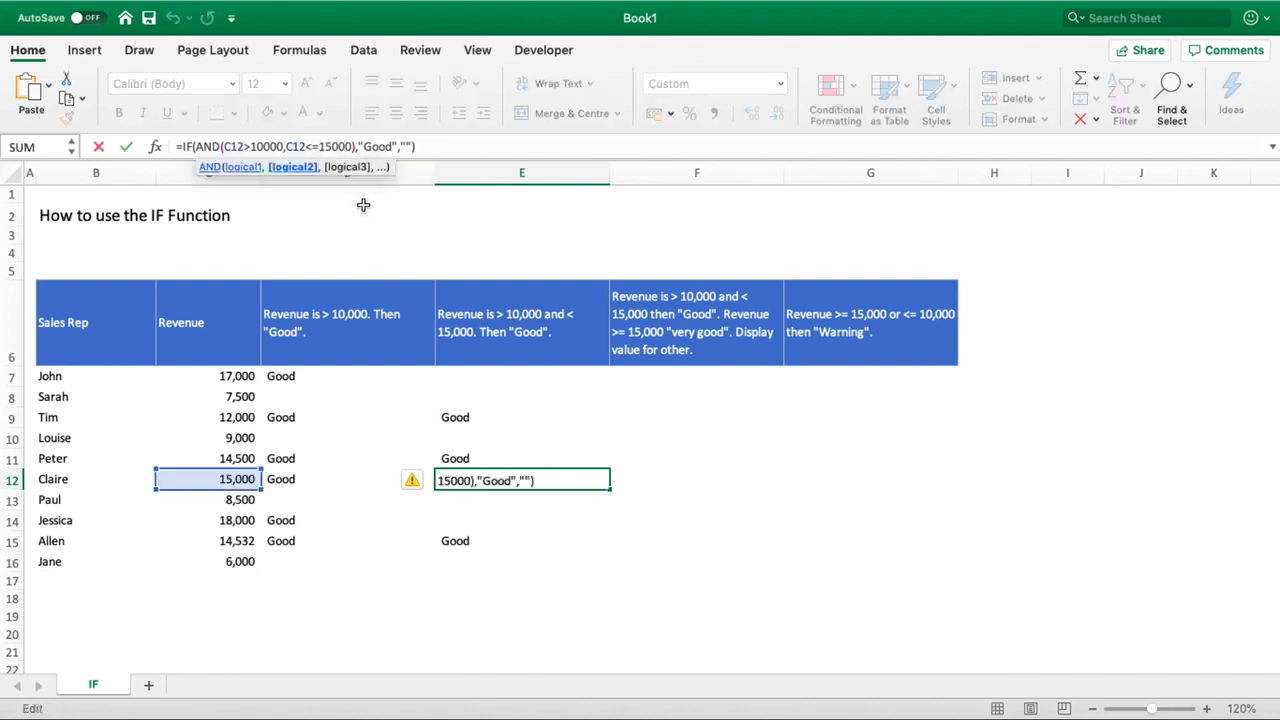
key(BackSpace)
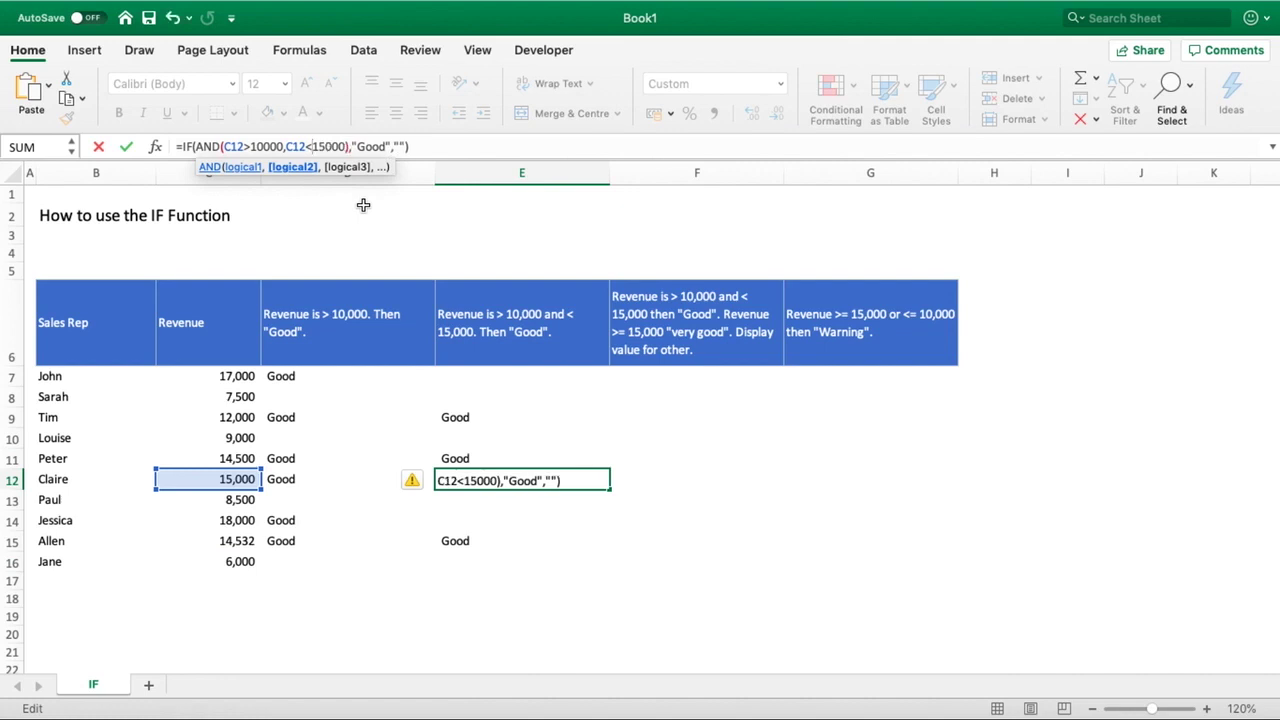
key(Return)
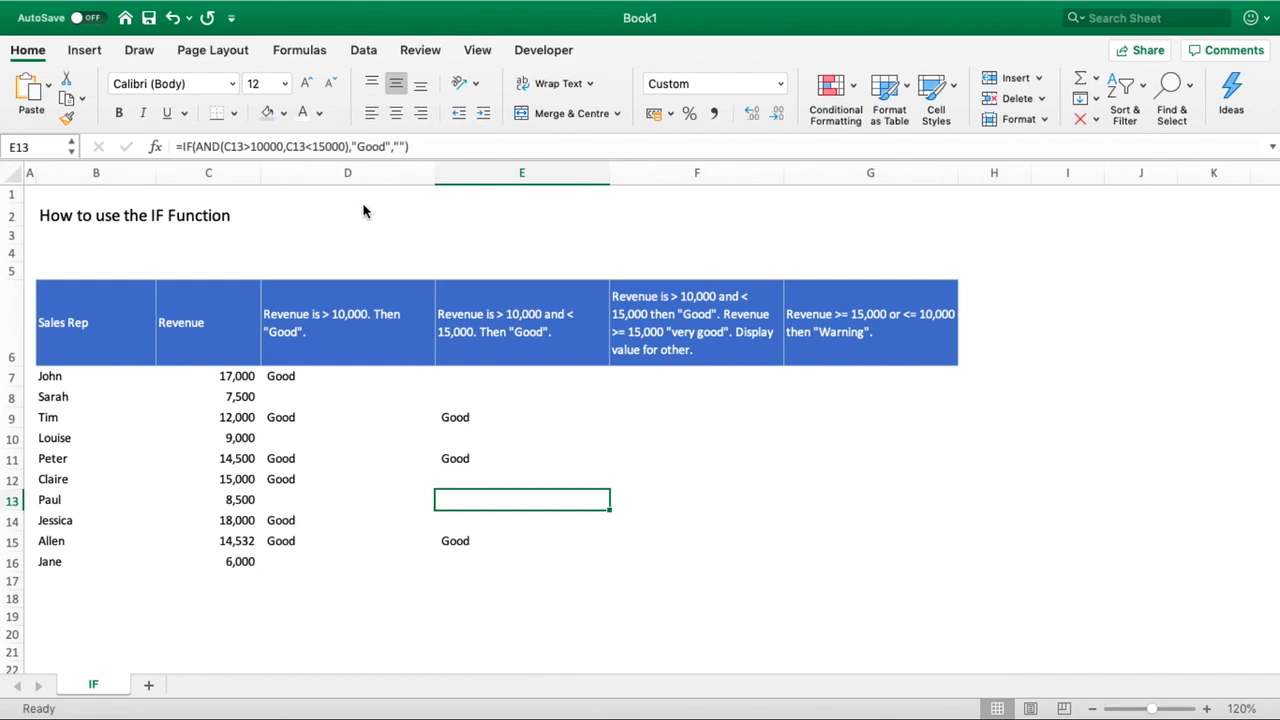
Start an IF formula in cell F7 with the logical test AND(C7>10000,<15000) and "Good" as the true value
click(686, 374)
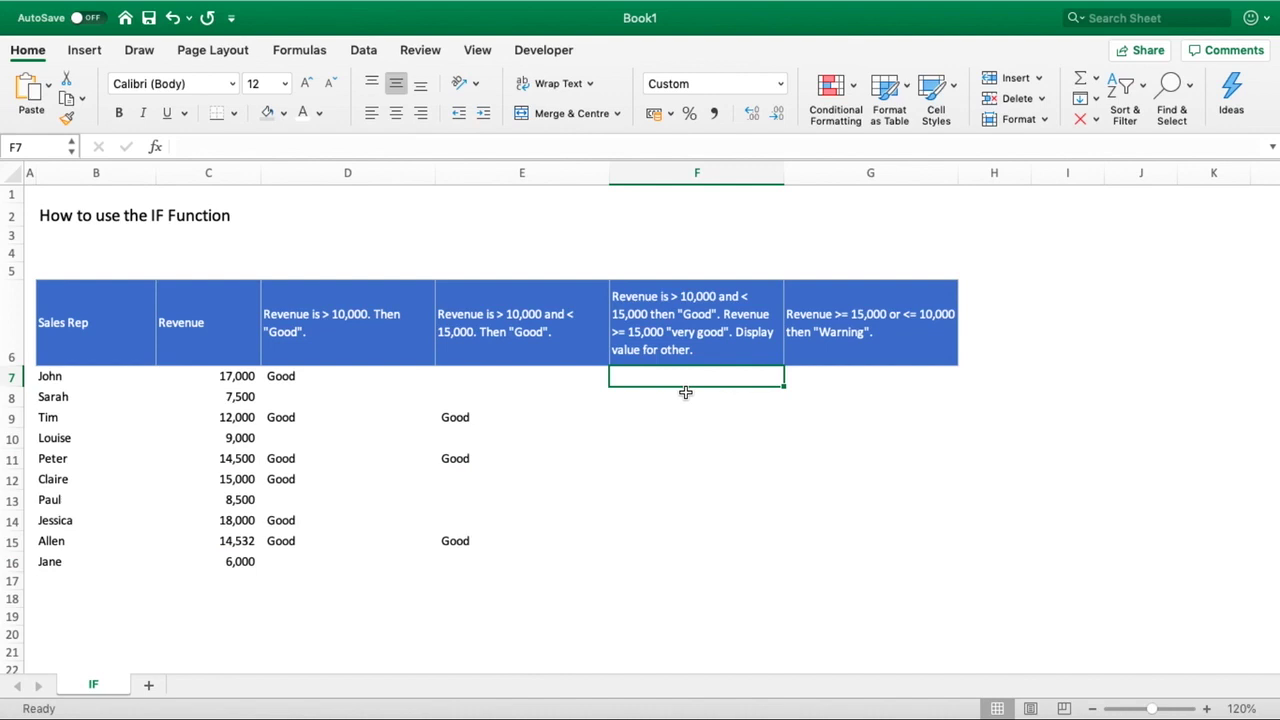
text(=IF(AND()
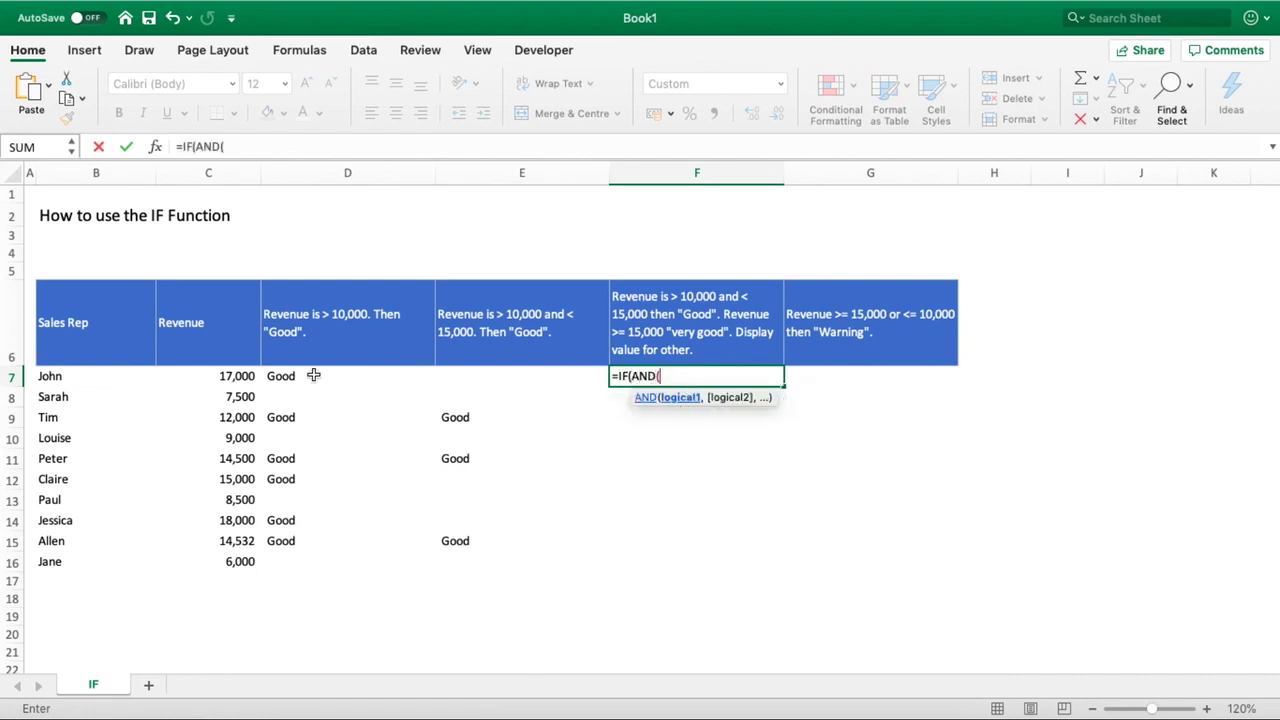
click(231, 376)
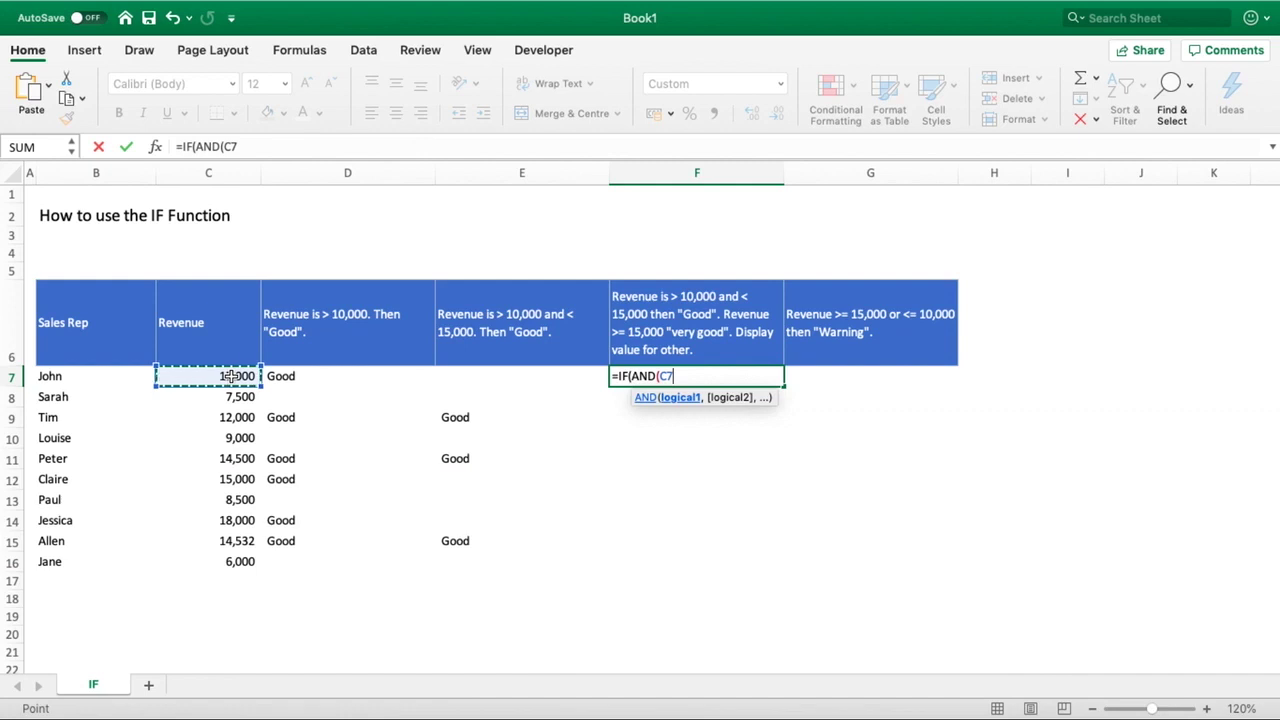
text(>10)
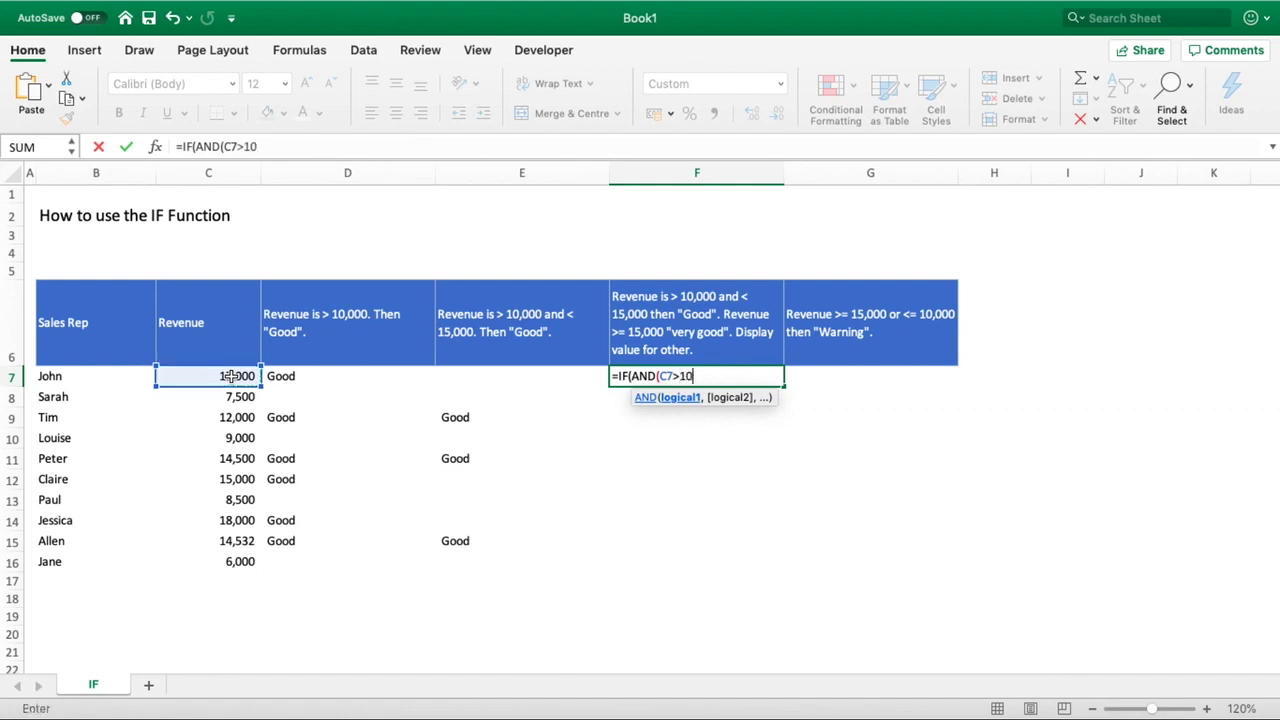
text(000,<)
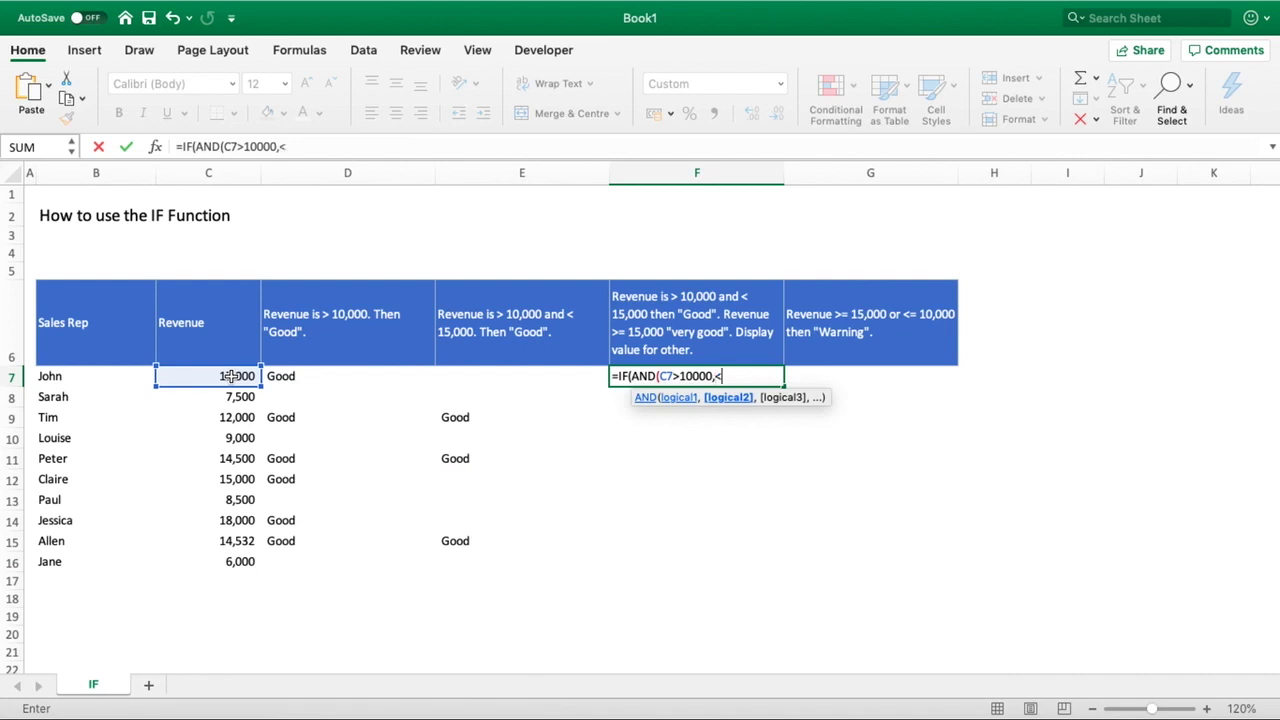
text(15000))
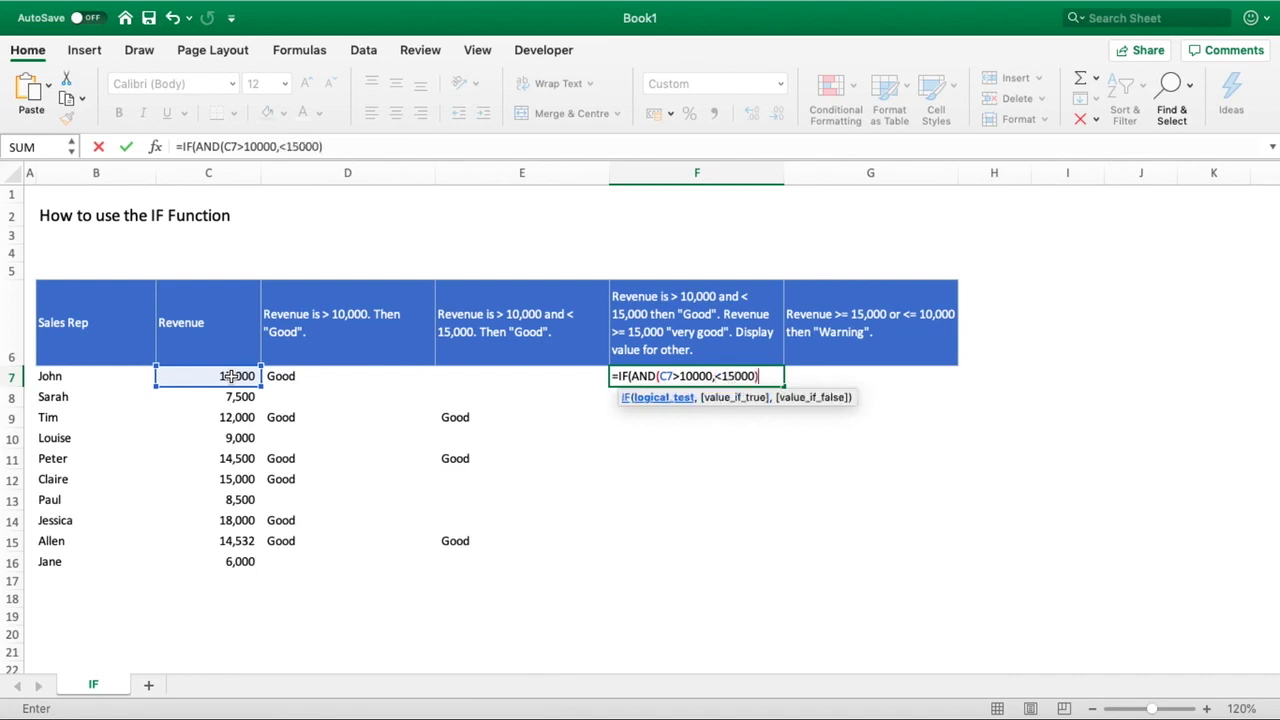
text(,)
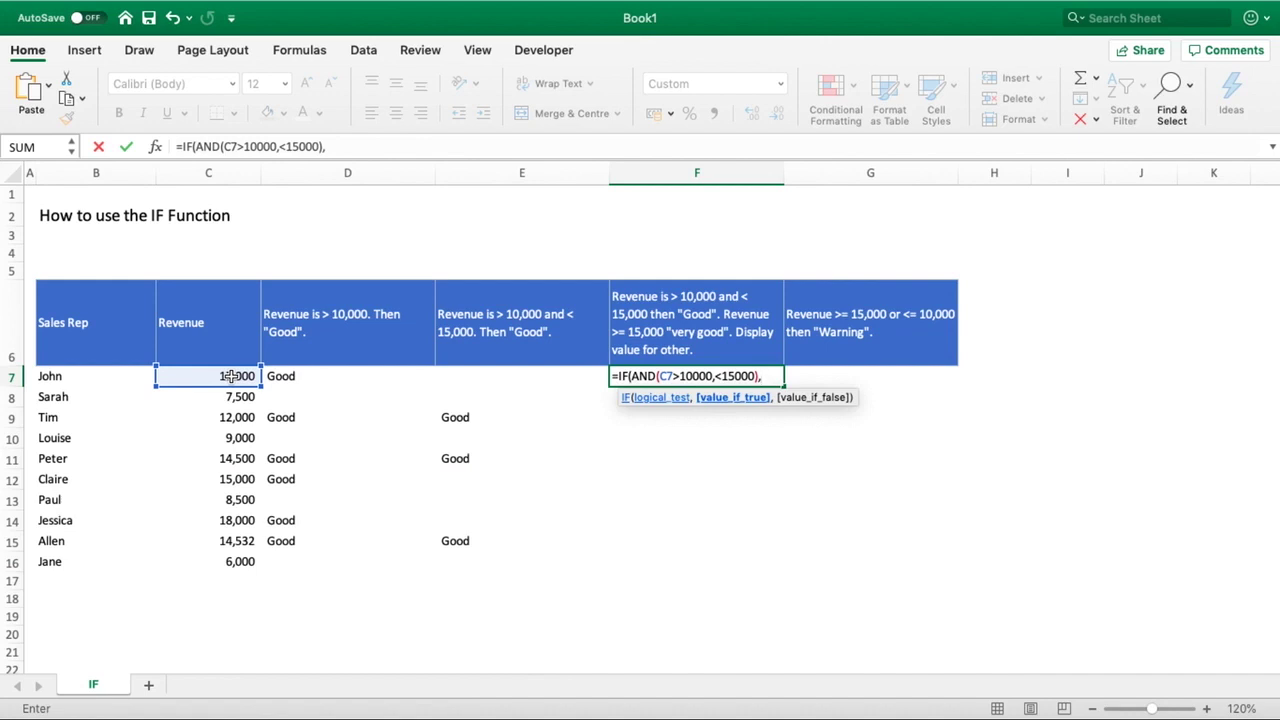
text("Goood",)
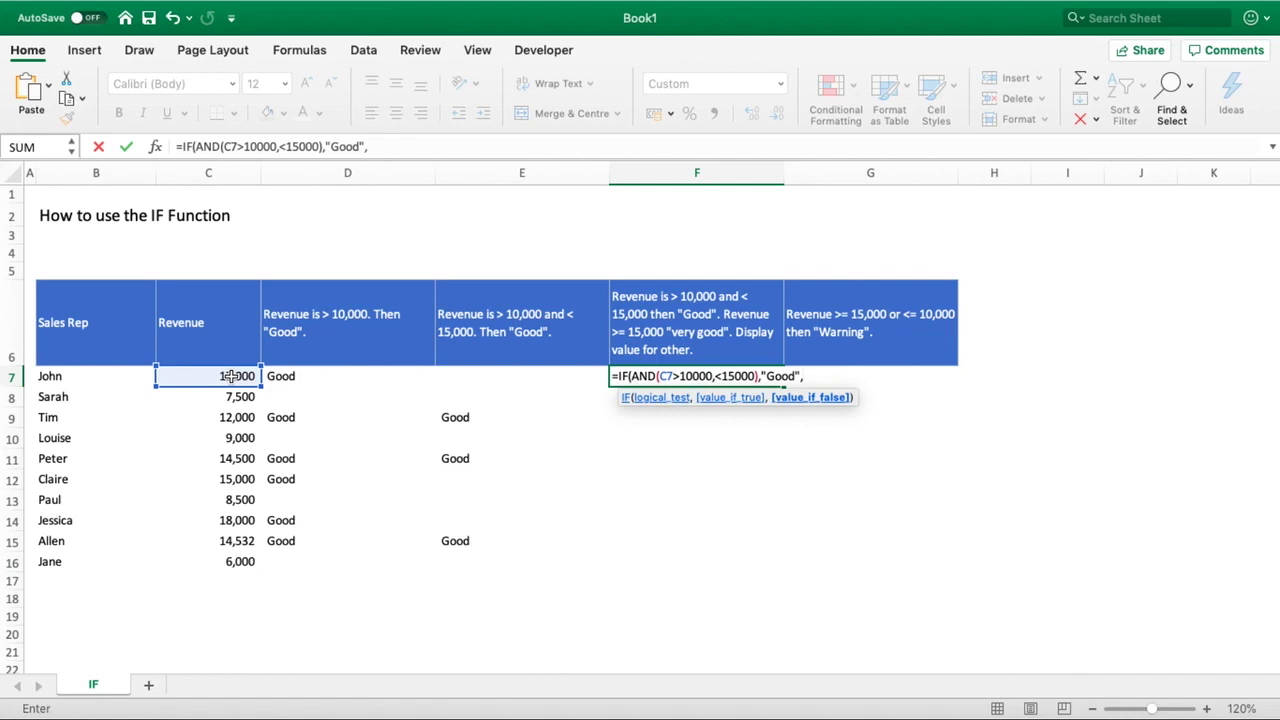
Complete F7 as =IF(AND(C7>10000,C7<15000),"Good",IF(C7>=15000,"Very Good",C7)) and fill it down through F16
text(IF()
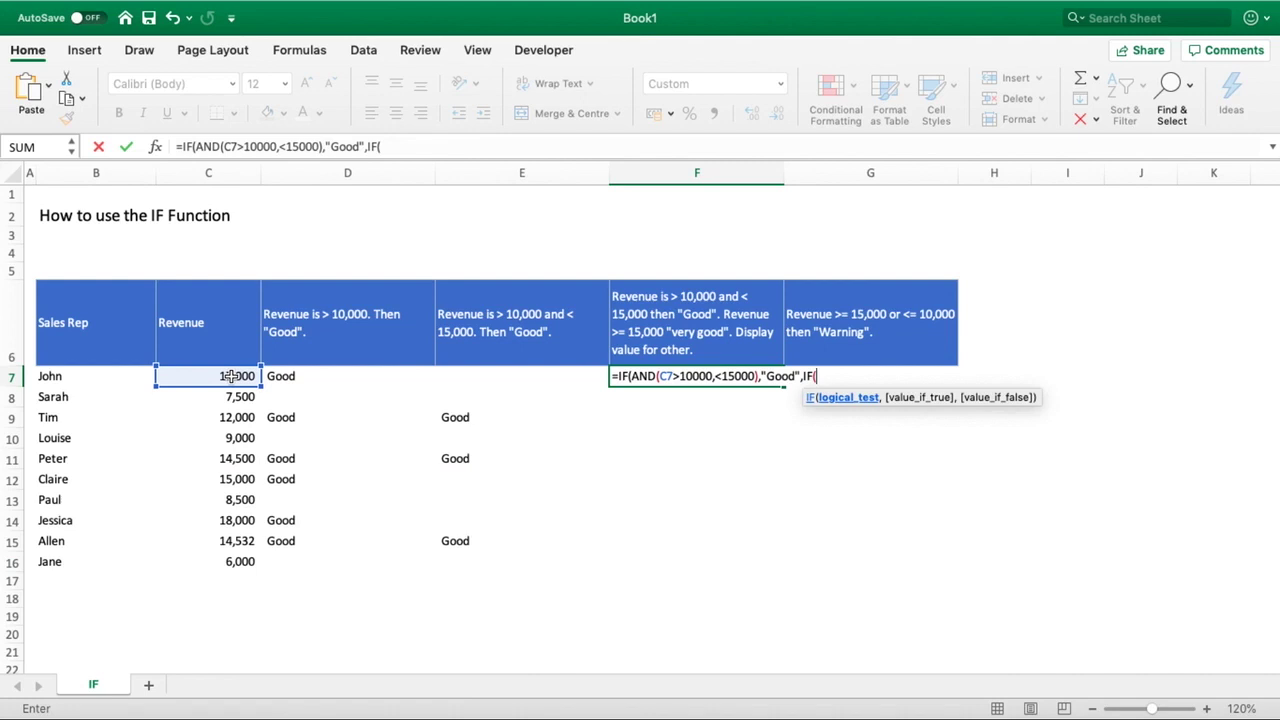
text(>=15000,"V)
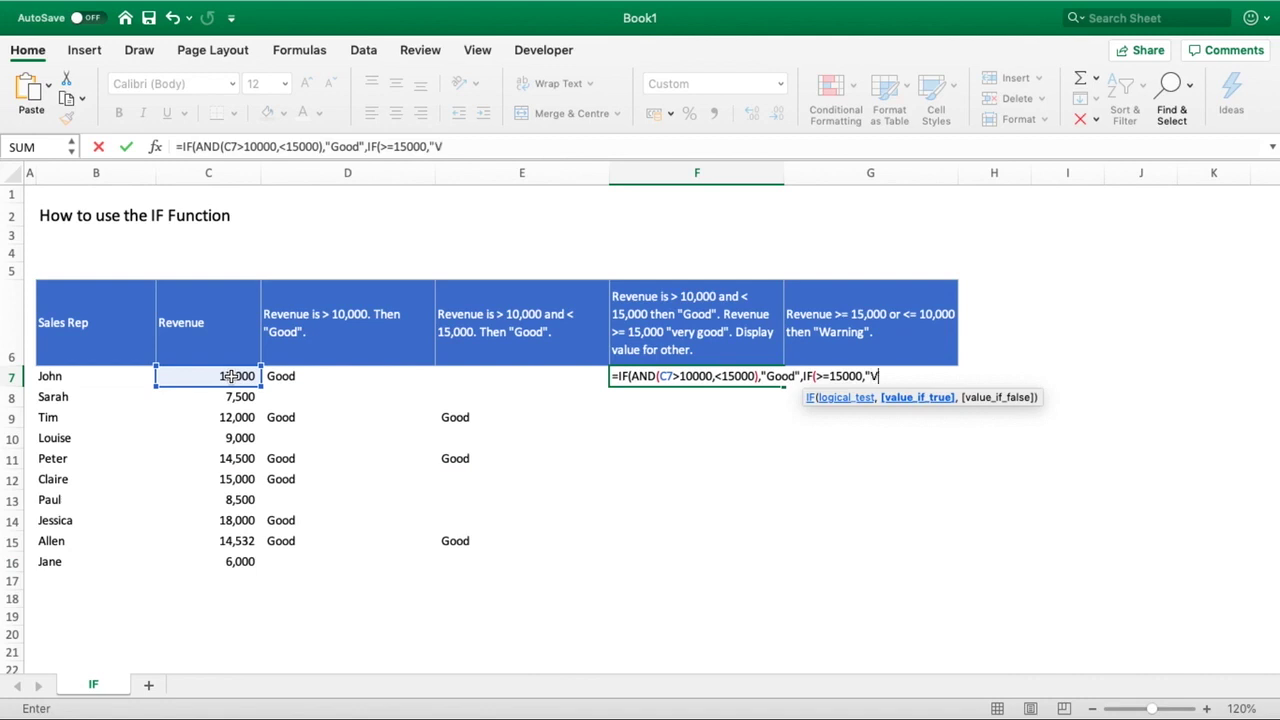
text(ery Good",)
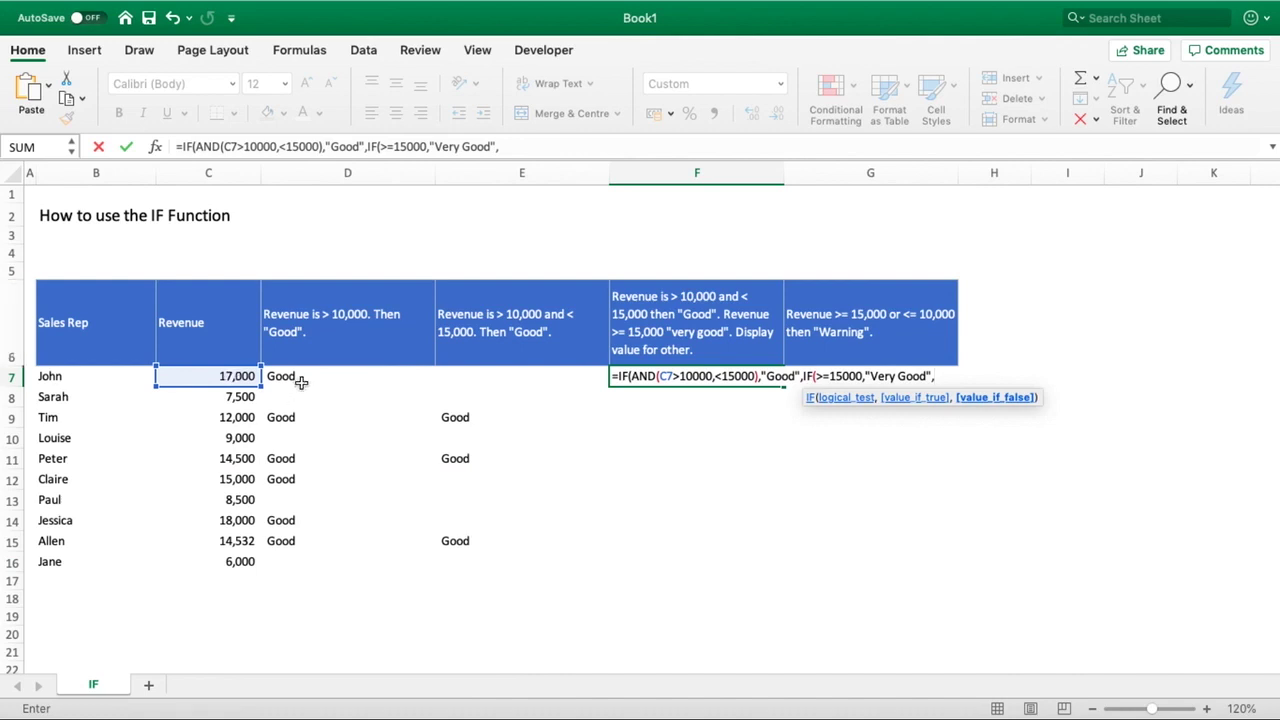
click(238, 380)
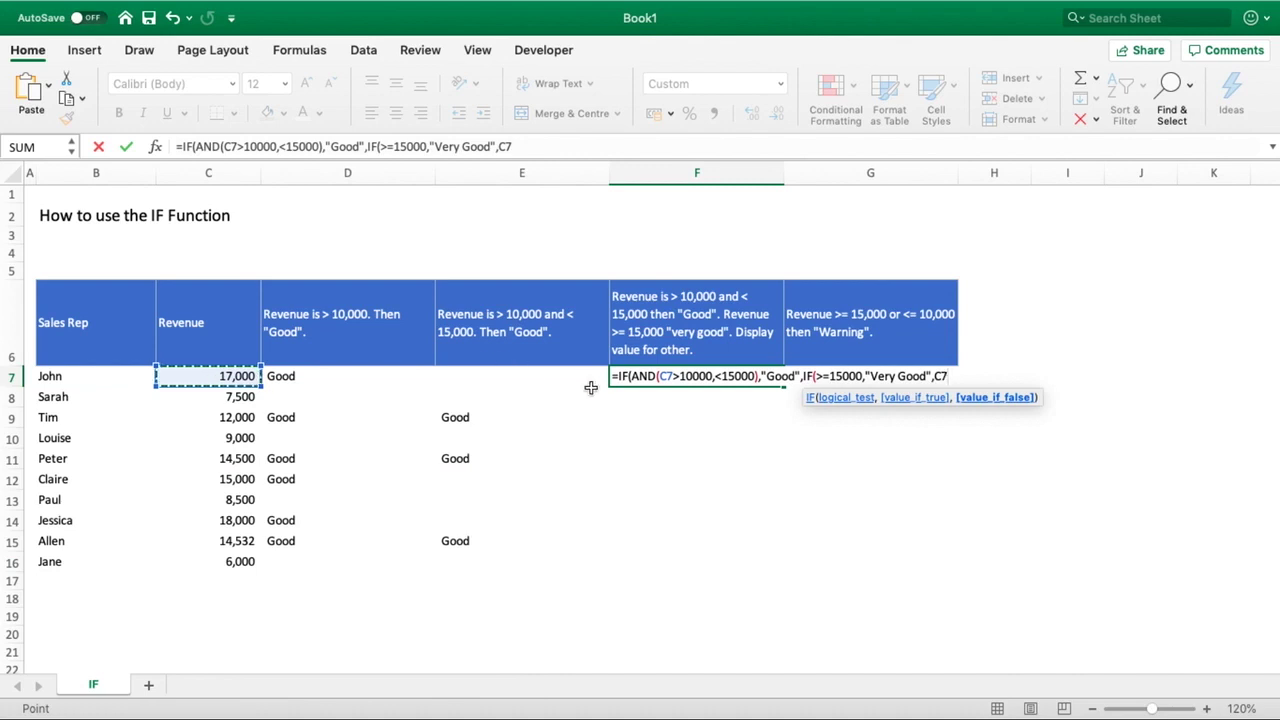
text())
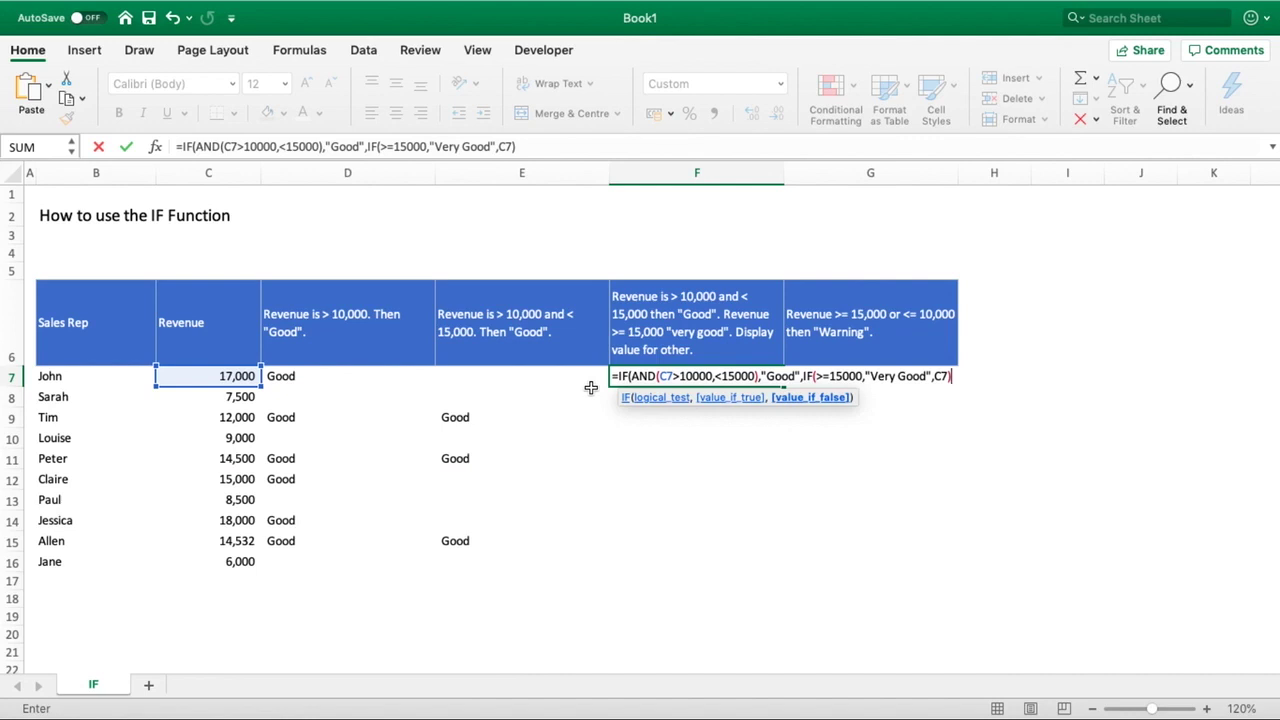
text())
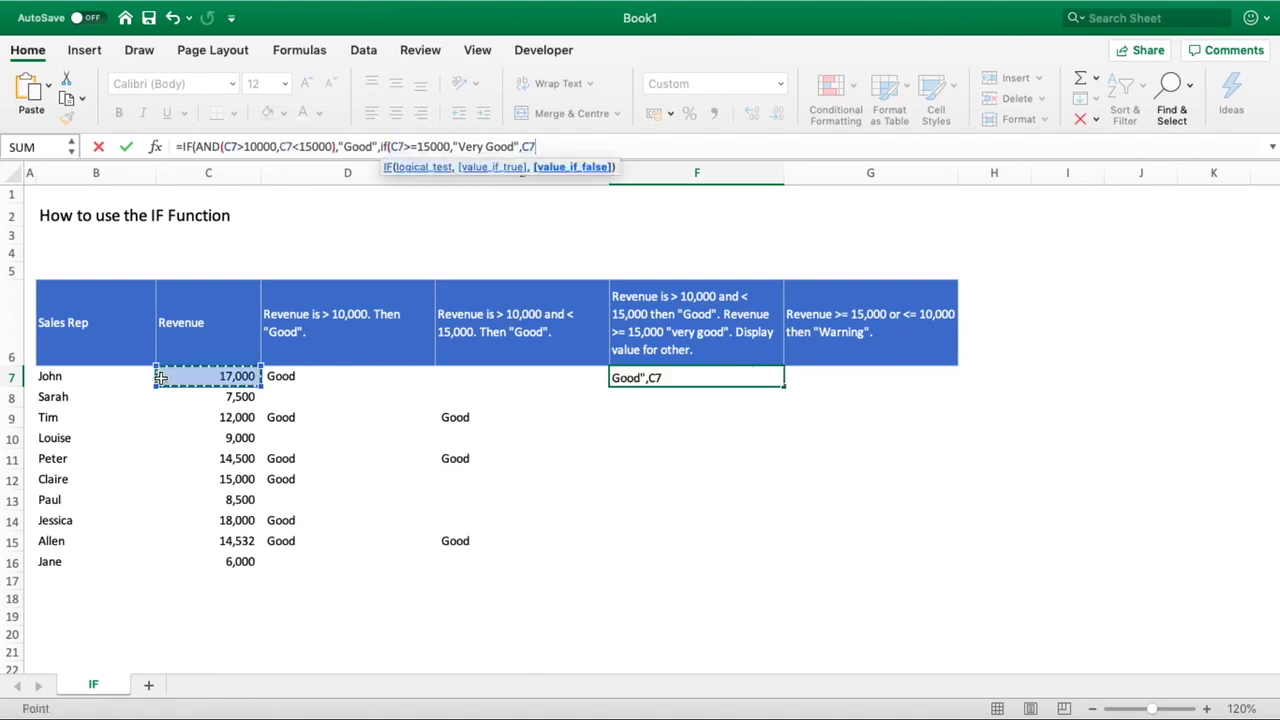
text())
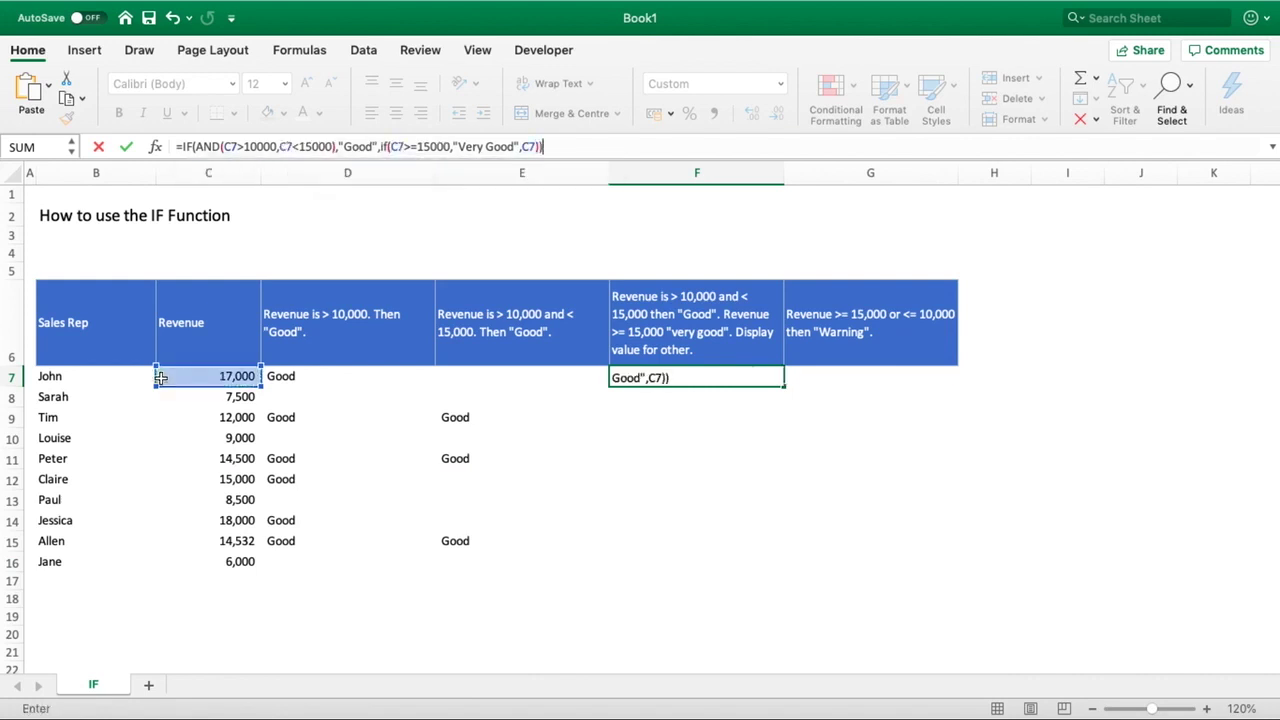
key(Return)
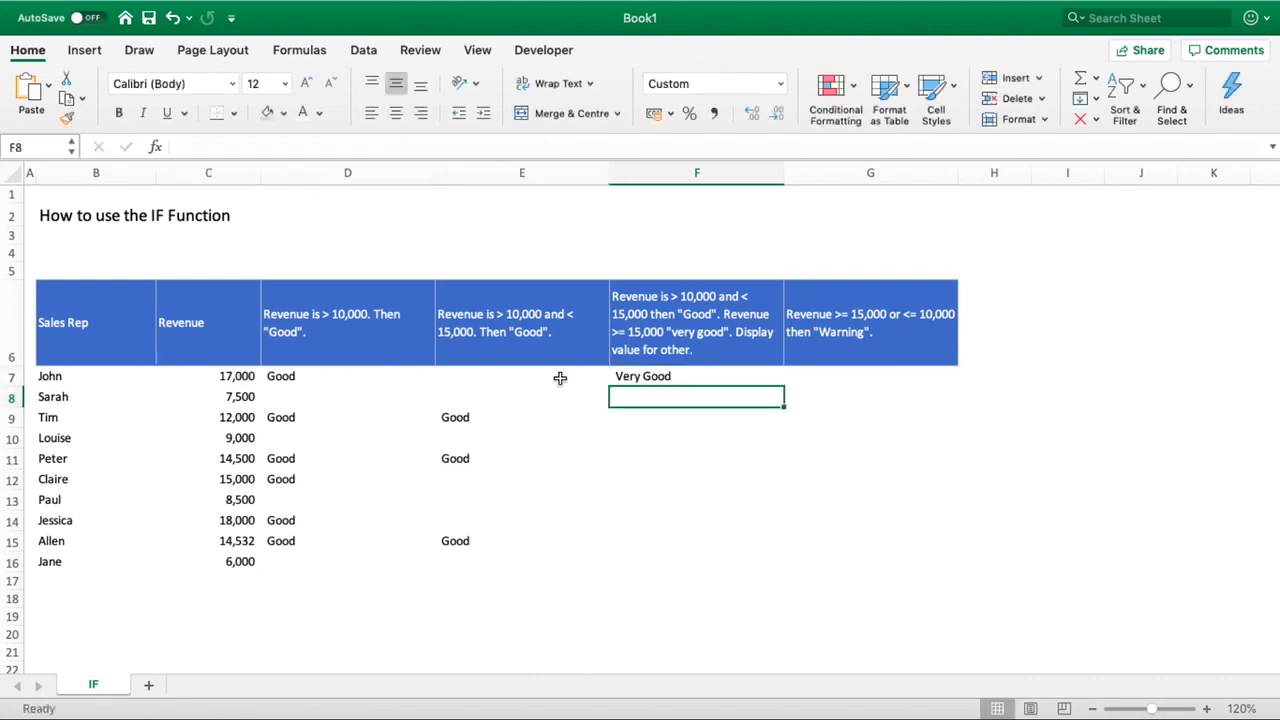
click(680, 380)
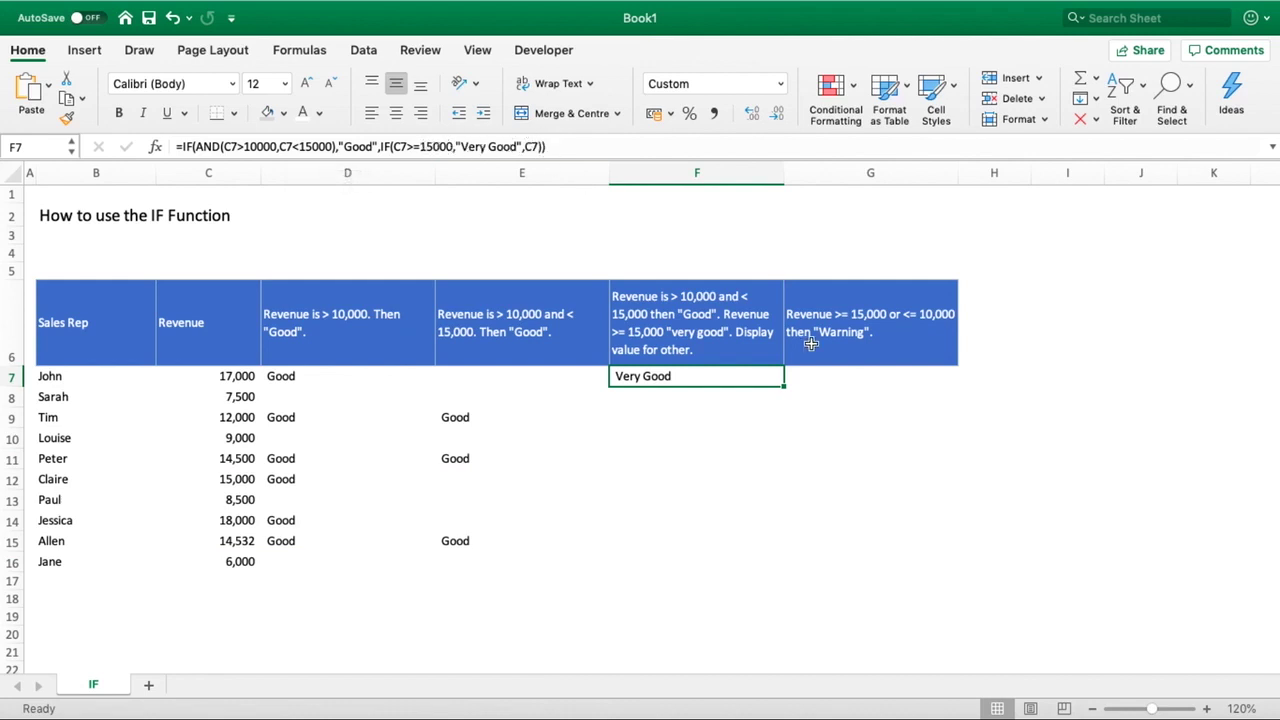
drag(784, 386, 786, 572)
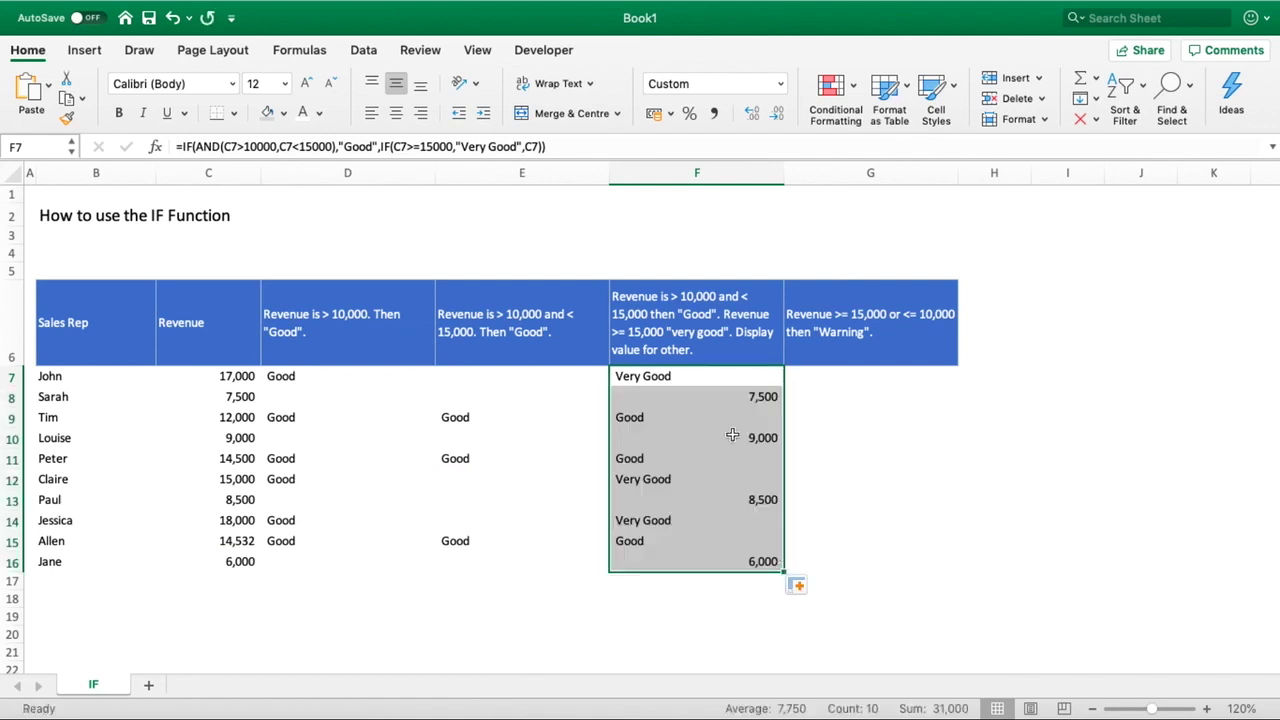
Examine the nested IF formulas and results in F7 through F11, comparing them with the revenue in column C and the header conditions
click(695, 383)
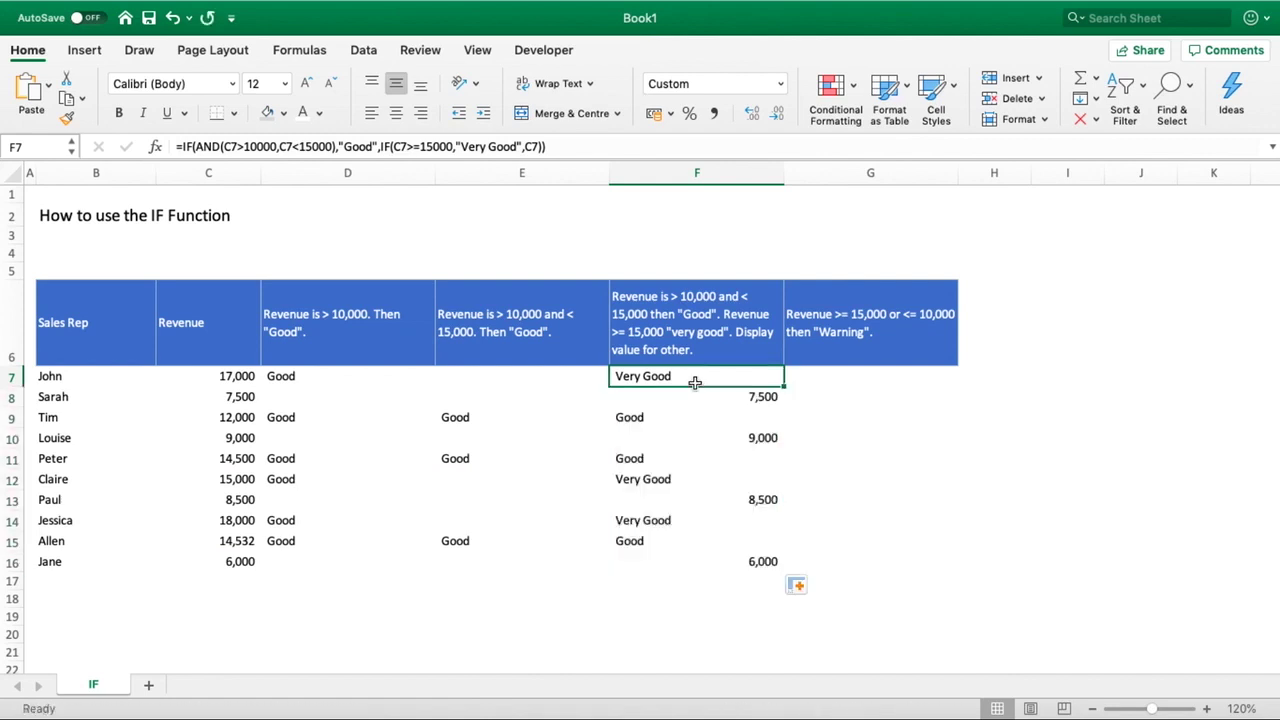
click(249, 379)
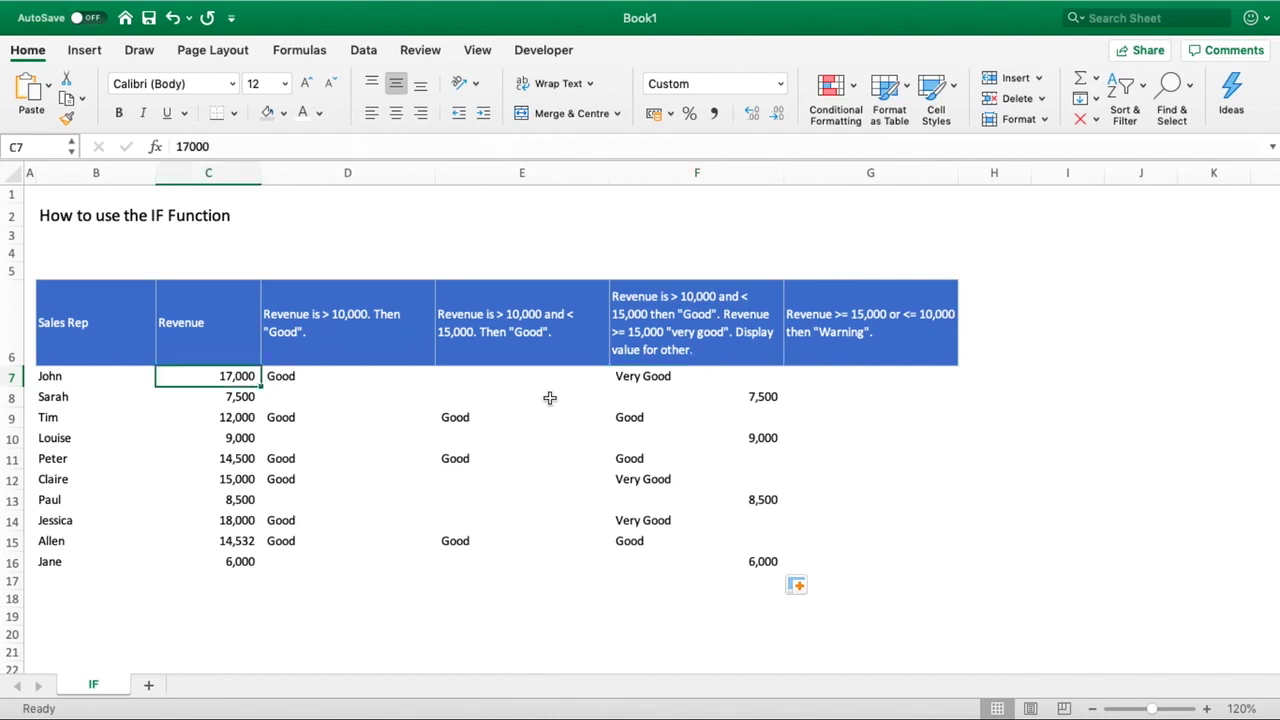
click(737, 399)
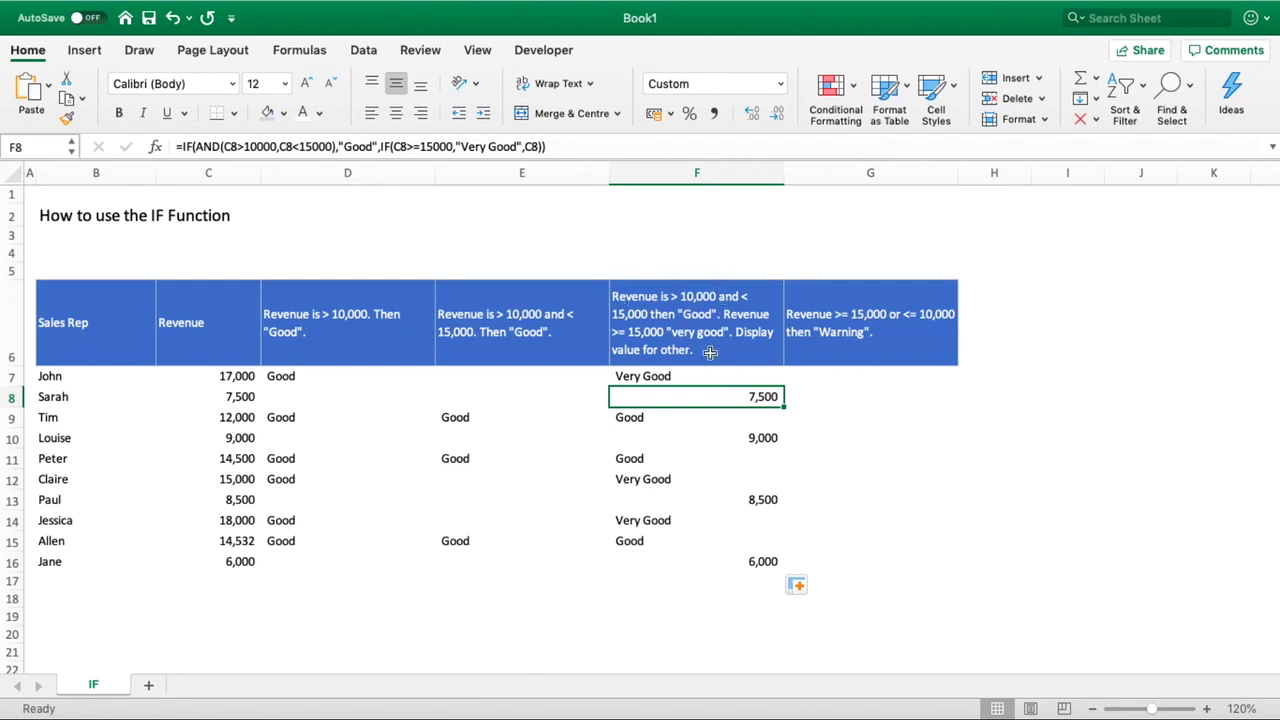
click(732, 421)
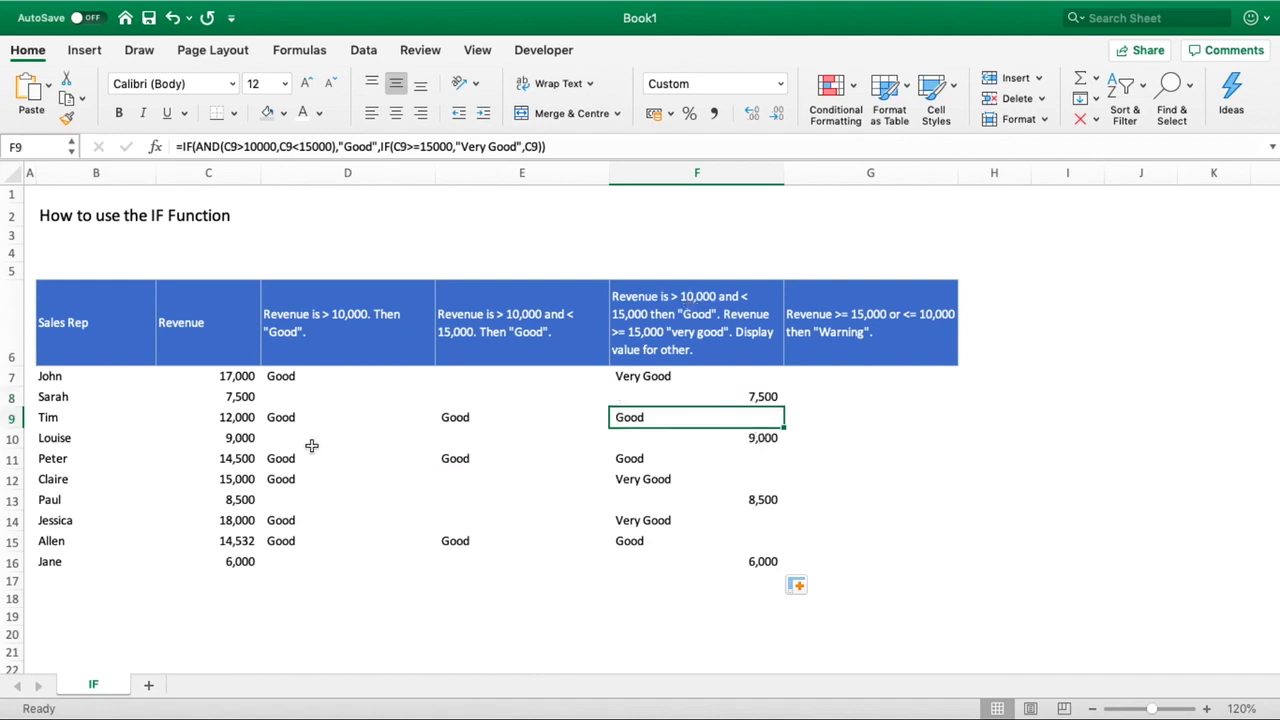
click(731, 444)
click(682, 466)
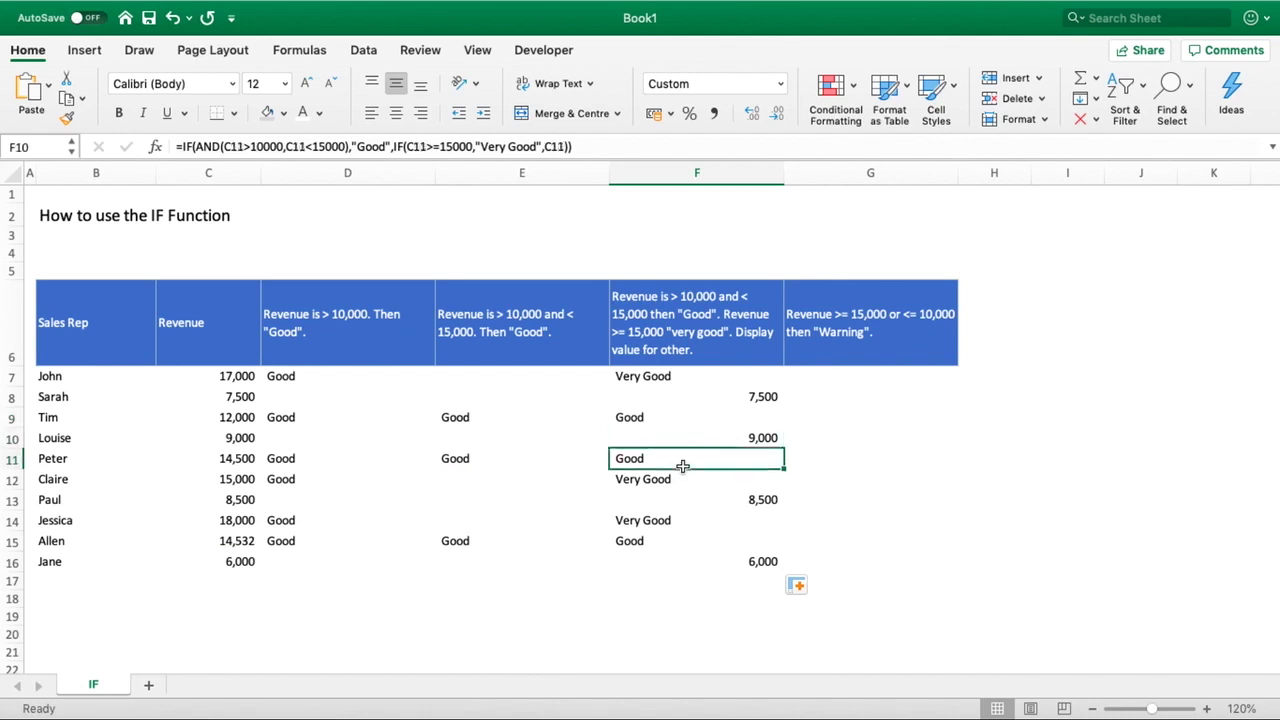
Examine the nested IF formulas and results in F12 through F16, comparing them with the revenue in column C
click(683, 481)
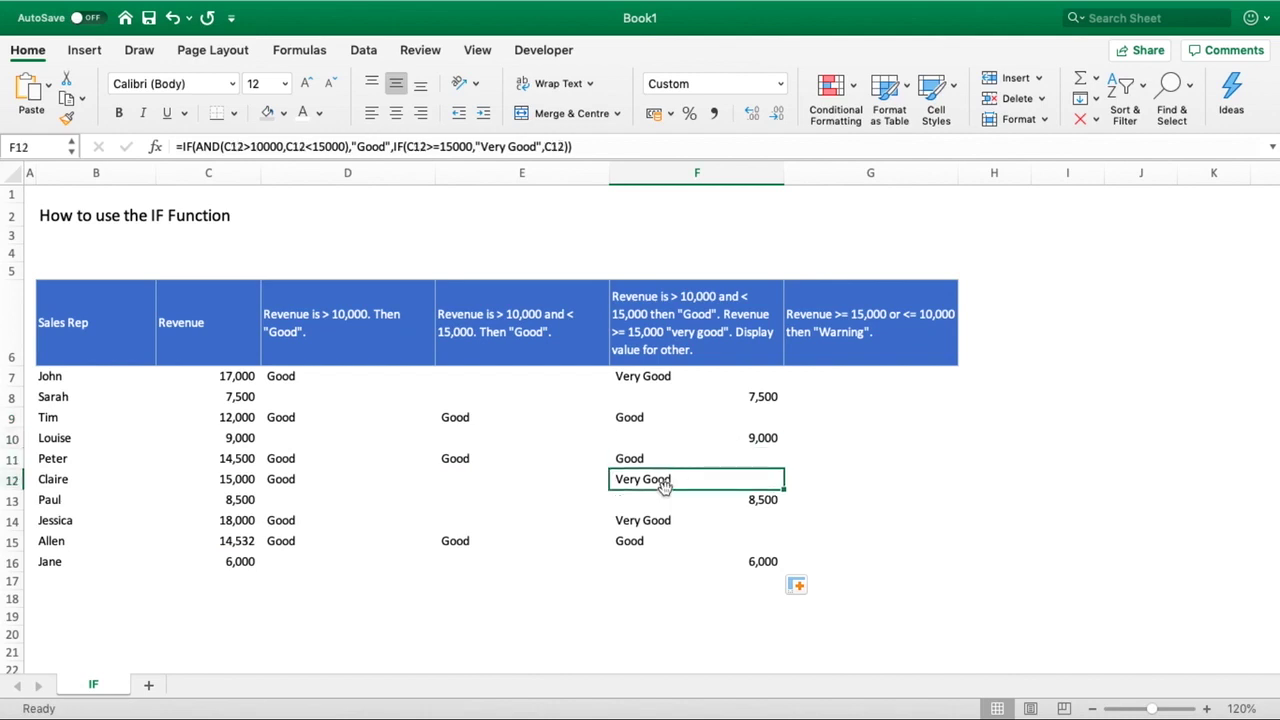
click(238, 485)
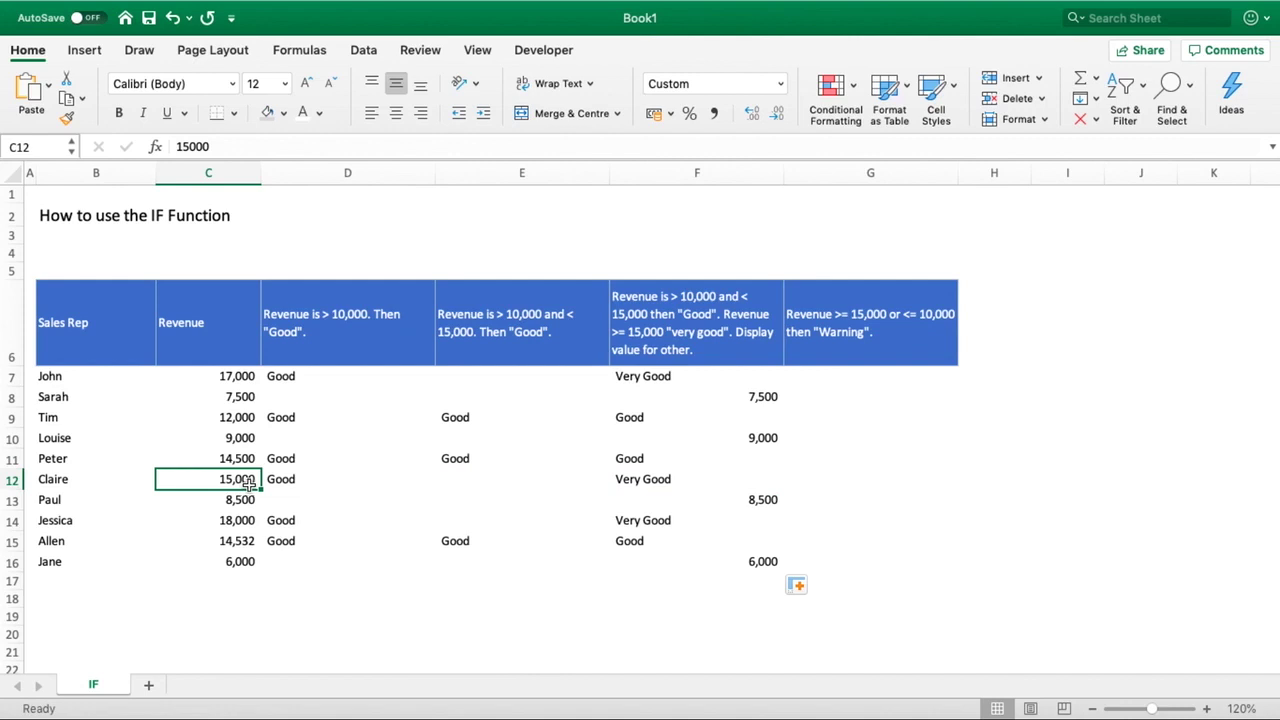
click(672, 483)
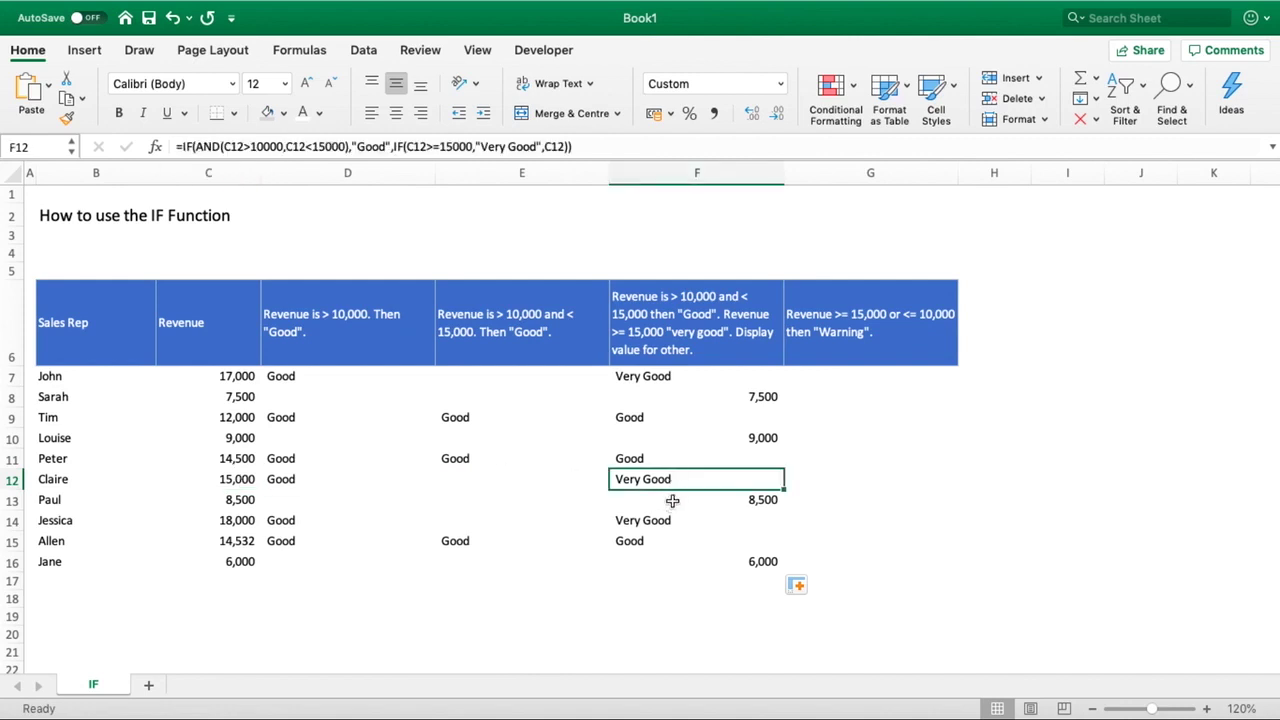
click(673, 499)
click(665, 522)
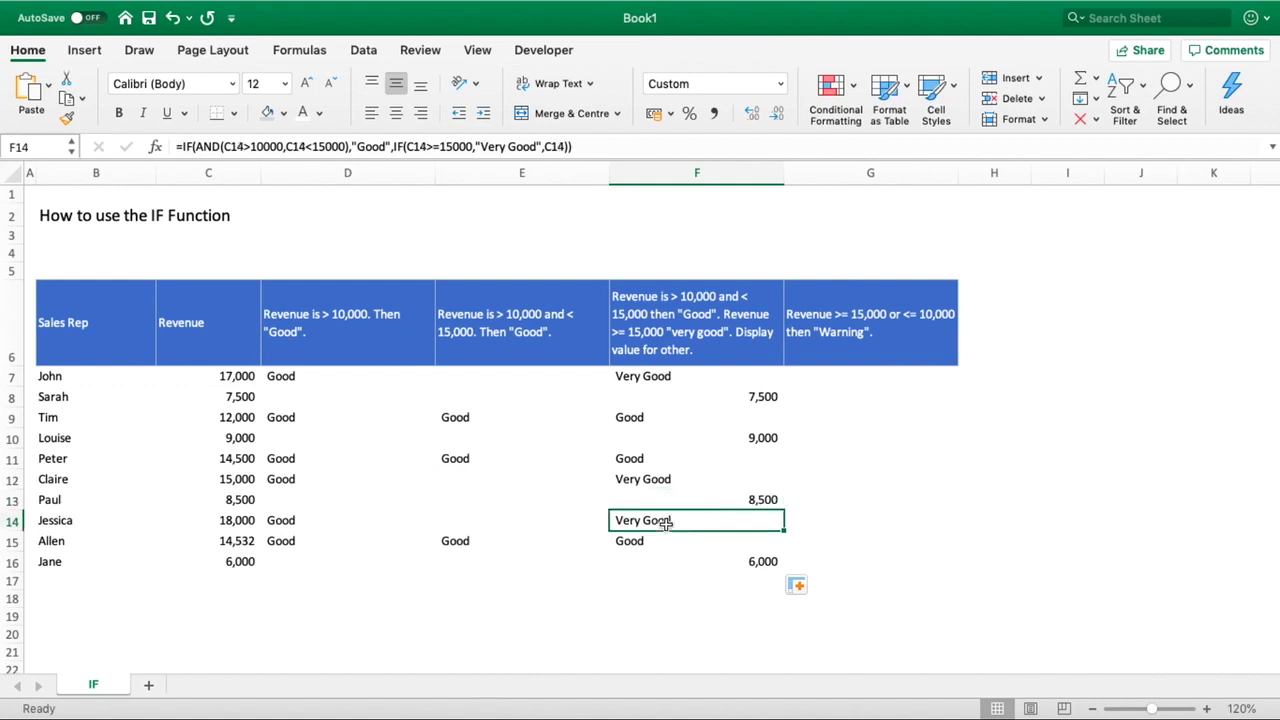
click(657, 543)
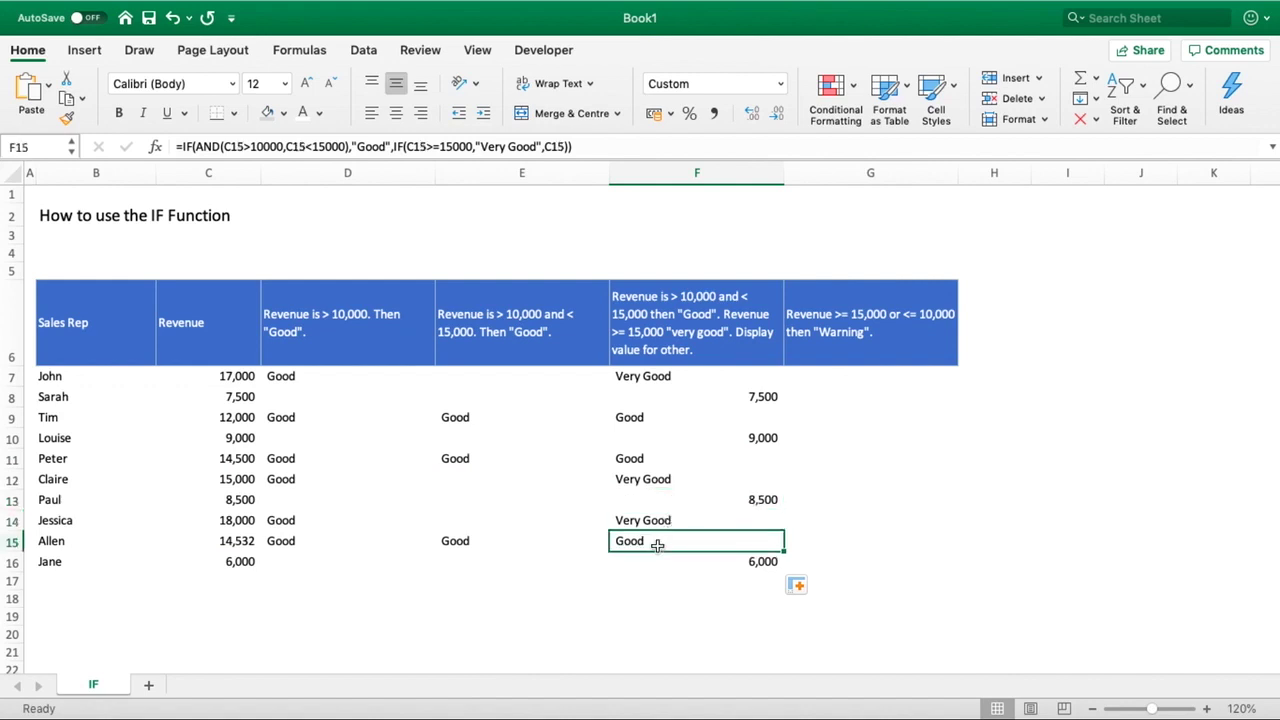
click(660, 562)
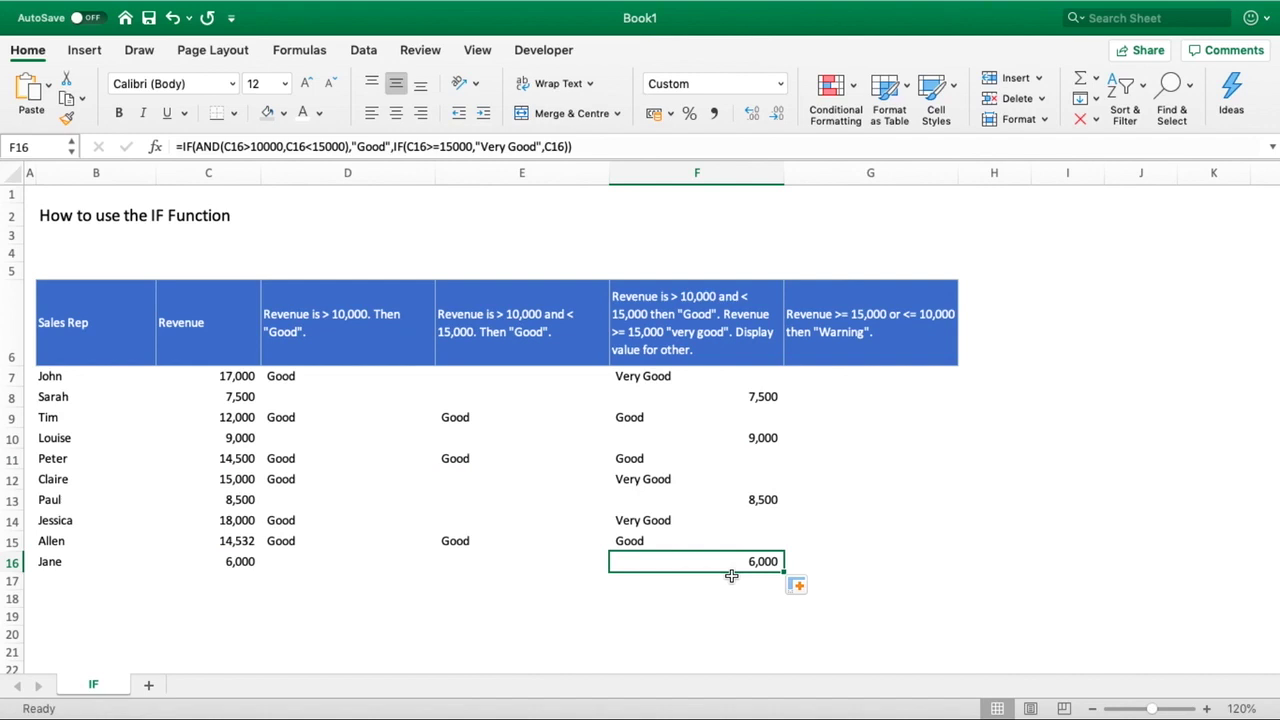
Start an IF formula in cell G7 with the logical test OR(C7>=15000,C7<=10000)
click(952, 375)
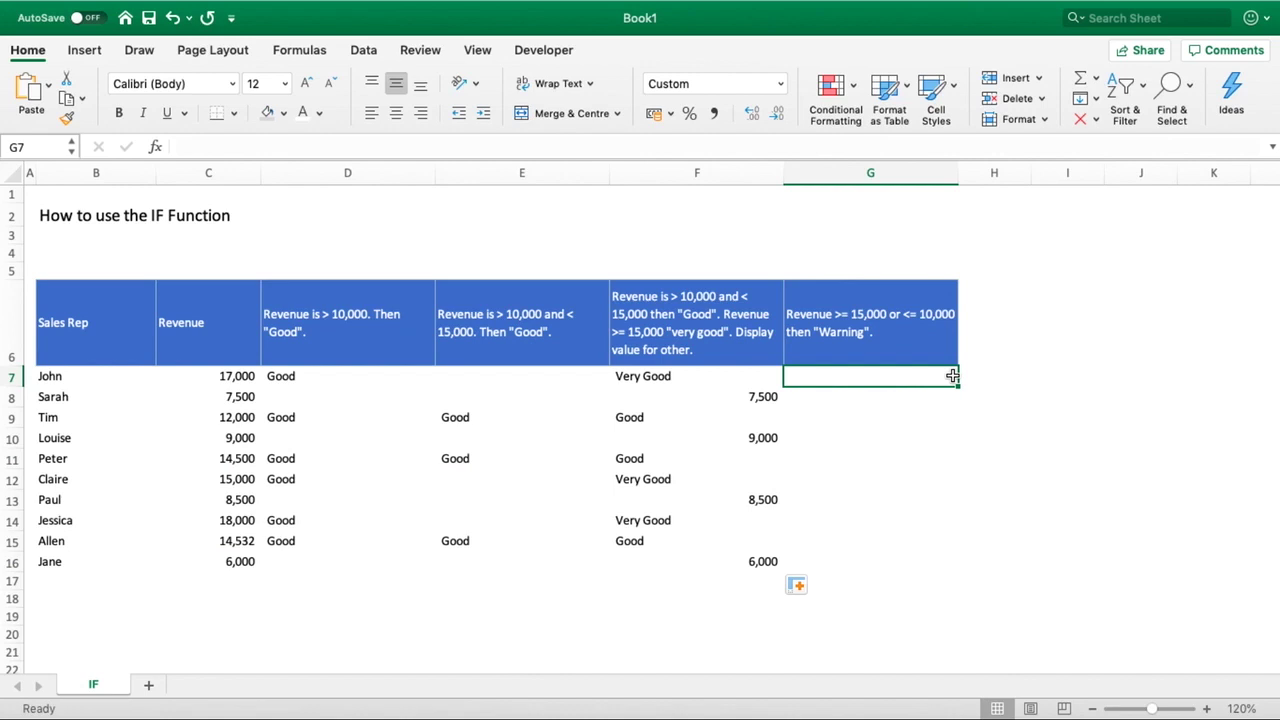
text(=IF()
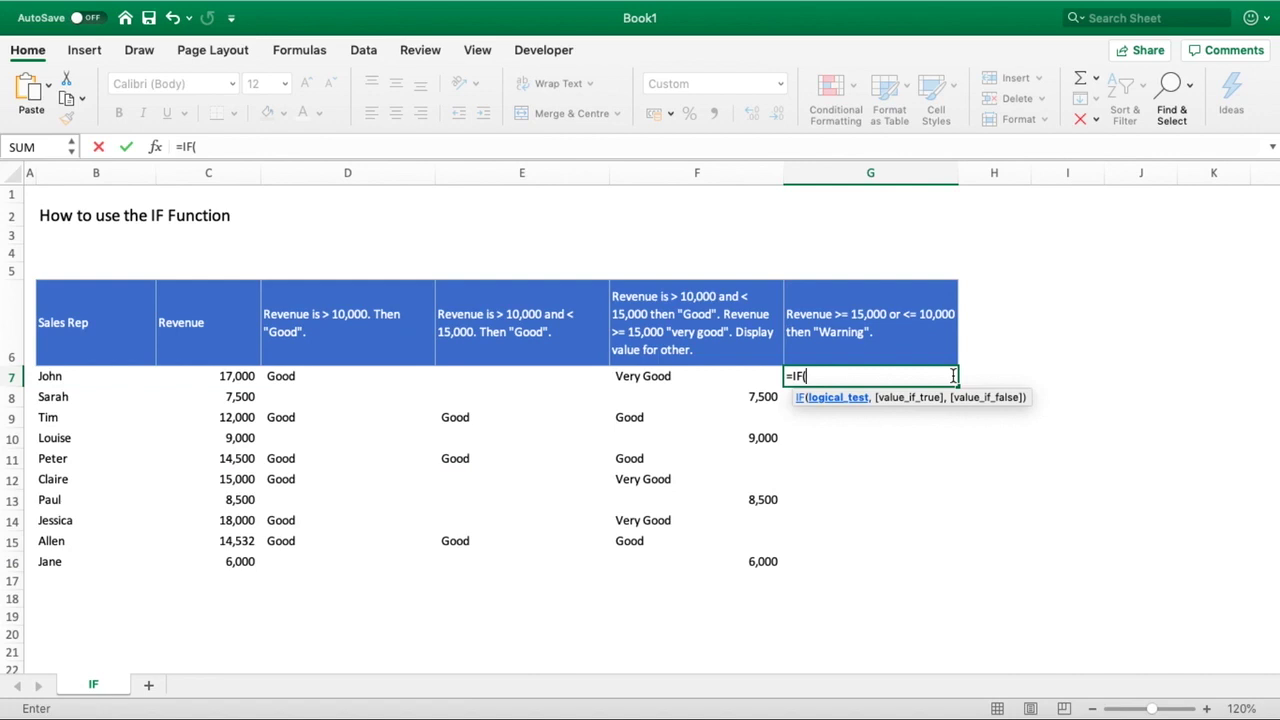
text(OR()
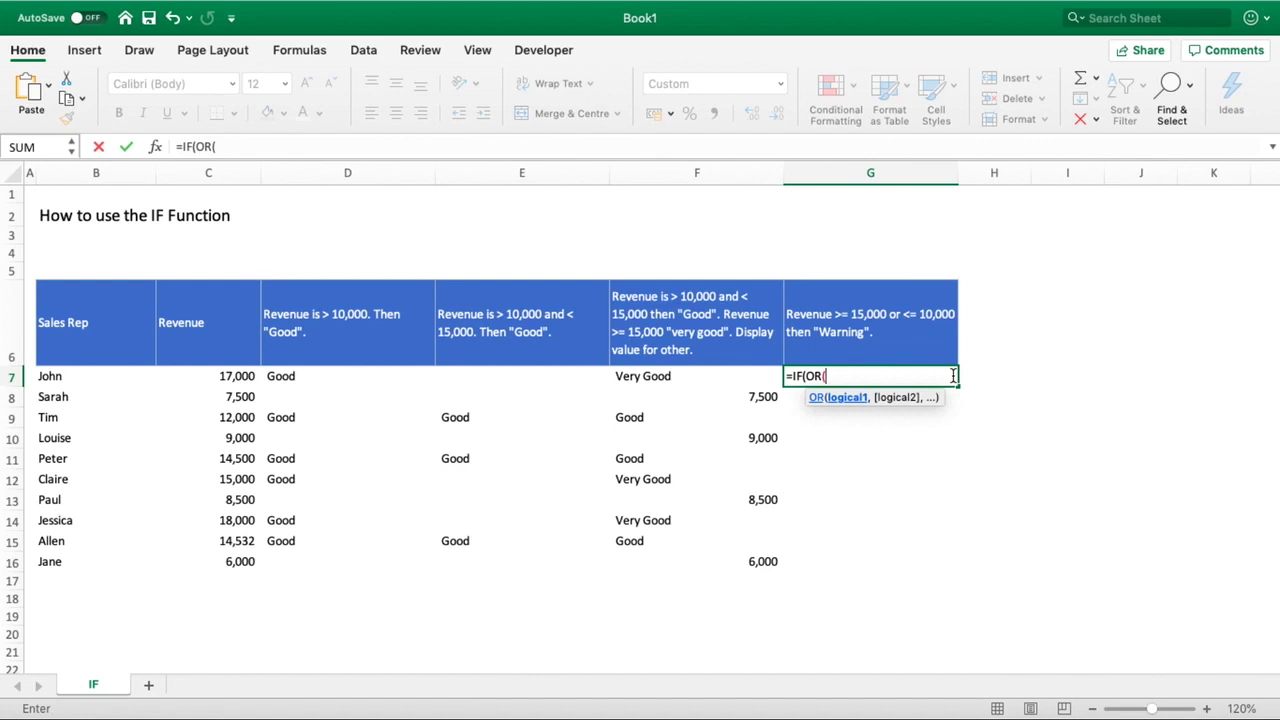
click(227, 376)
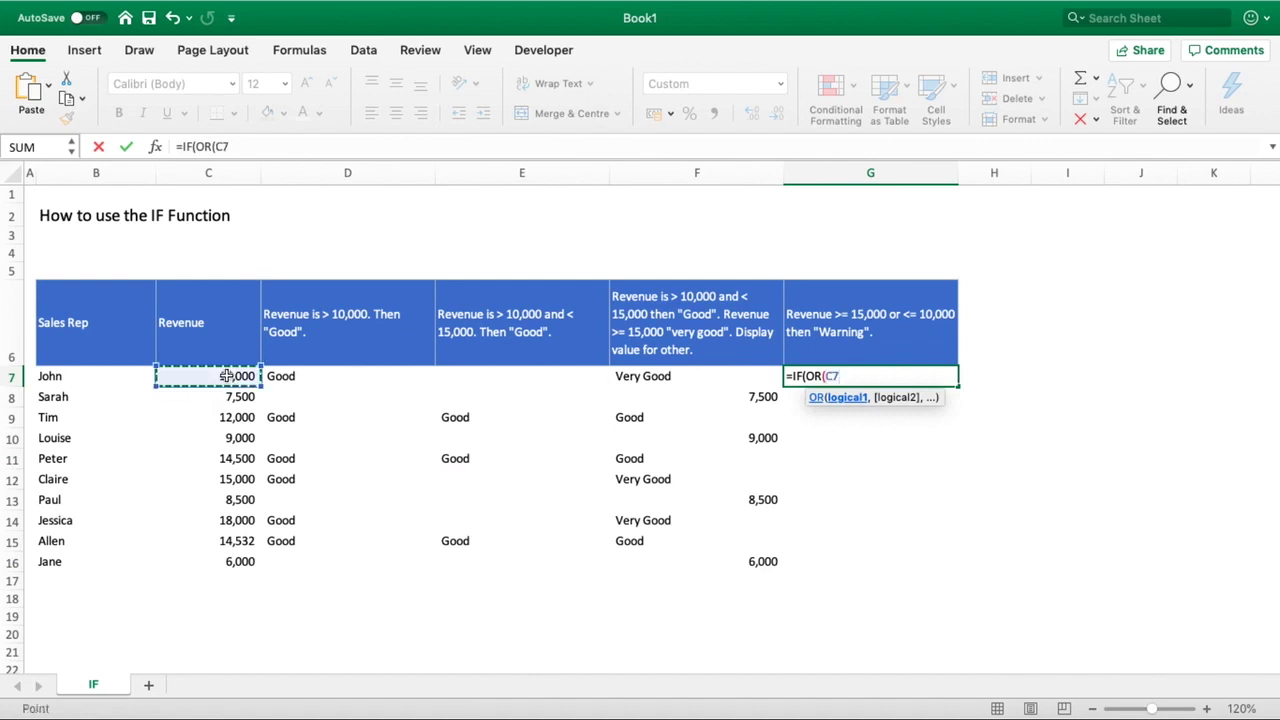
text(>=15)
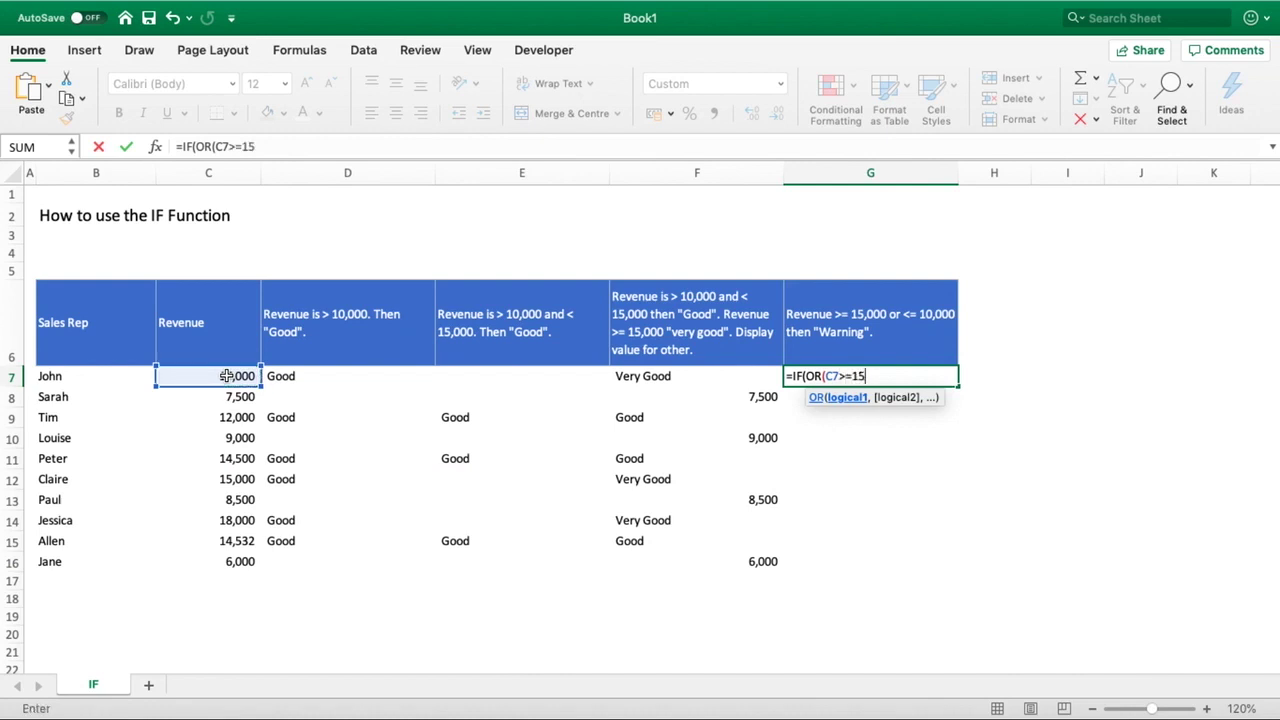
text(000,)
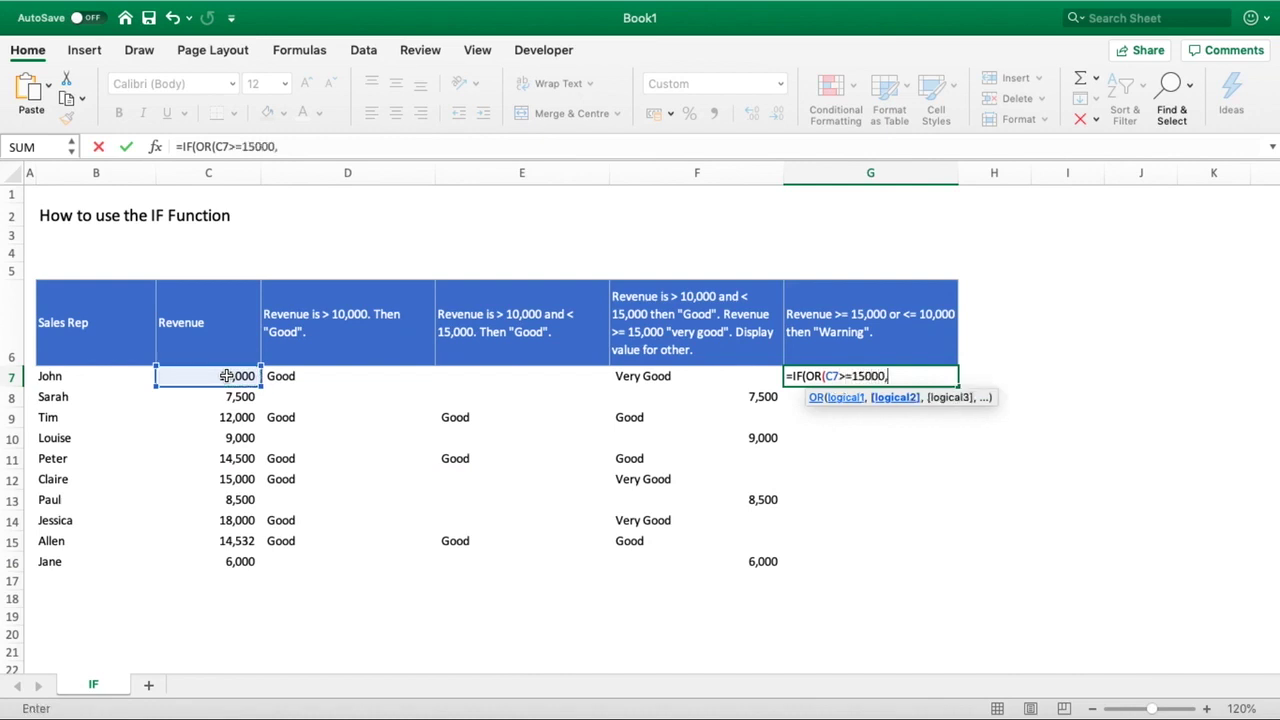
click(195, 376)
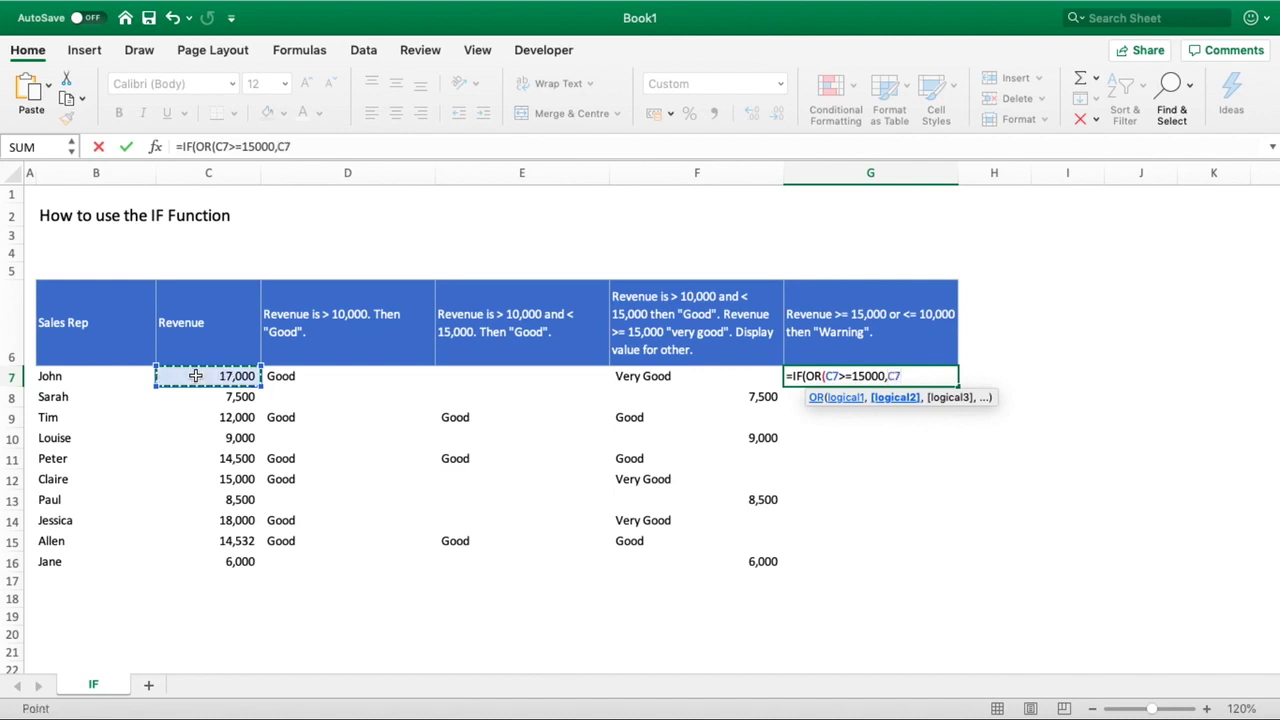
text(<=100)
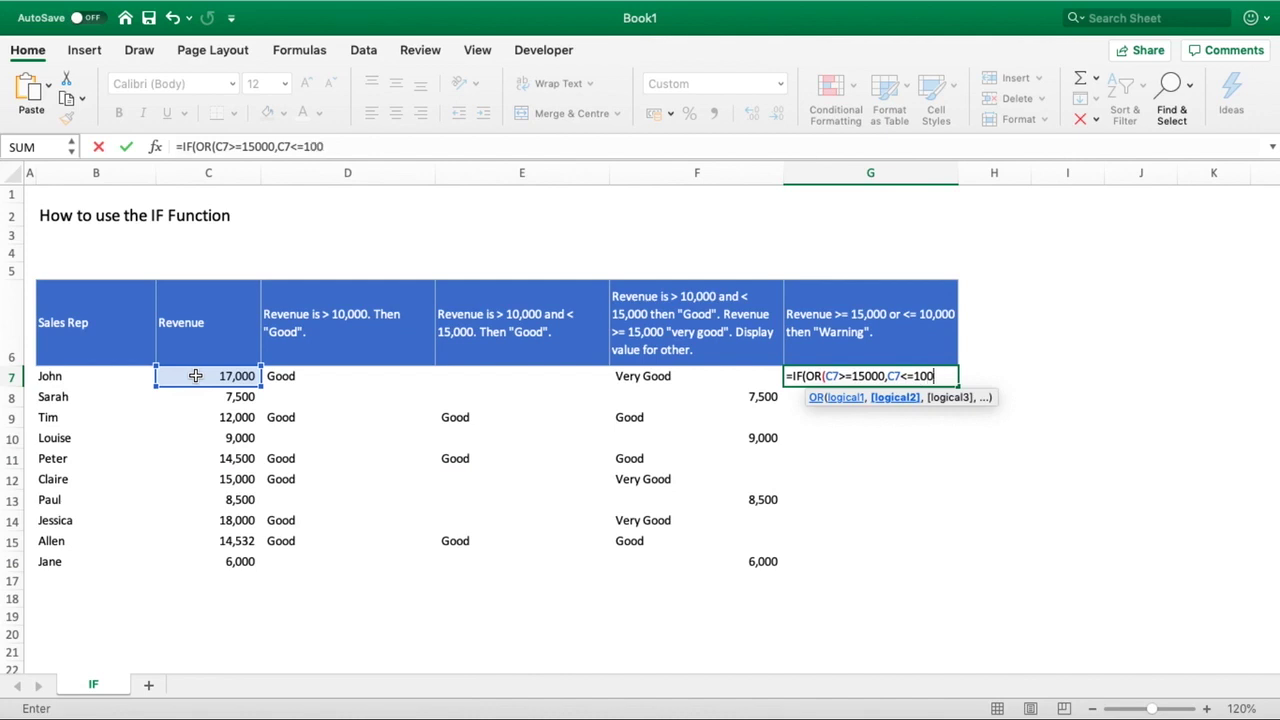
text(00))
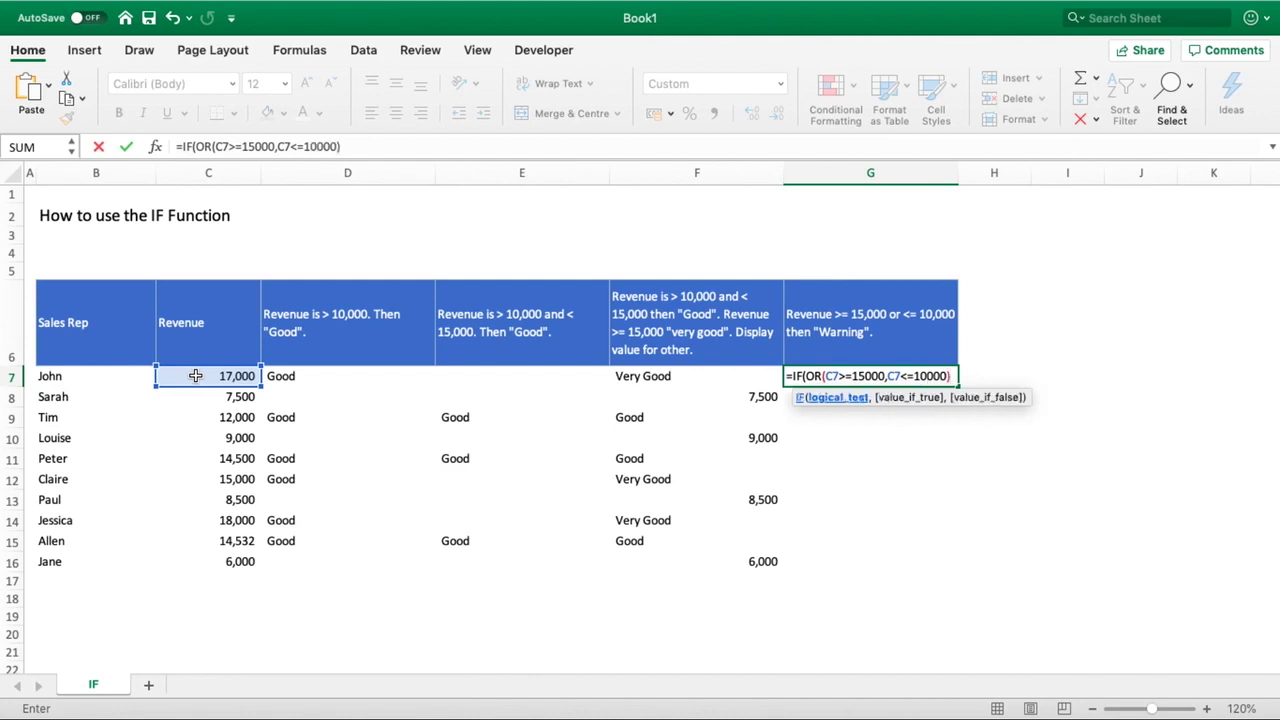
Complete the G7 formula with "Warning" as the true value and "" as the false value, and fill it down through G16
text(,)
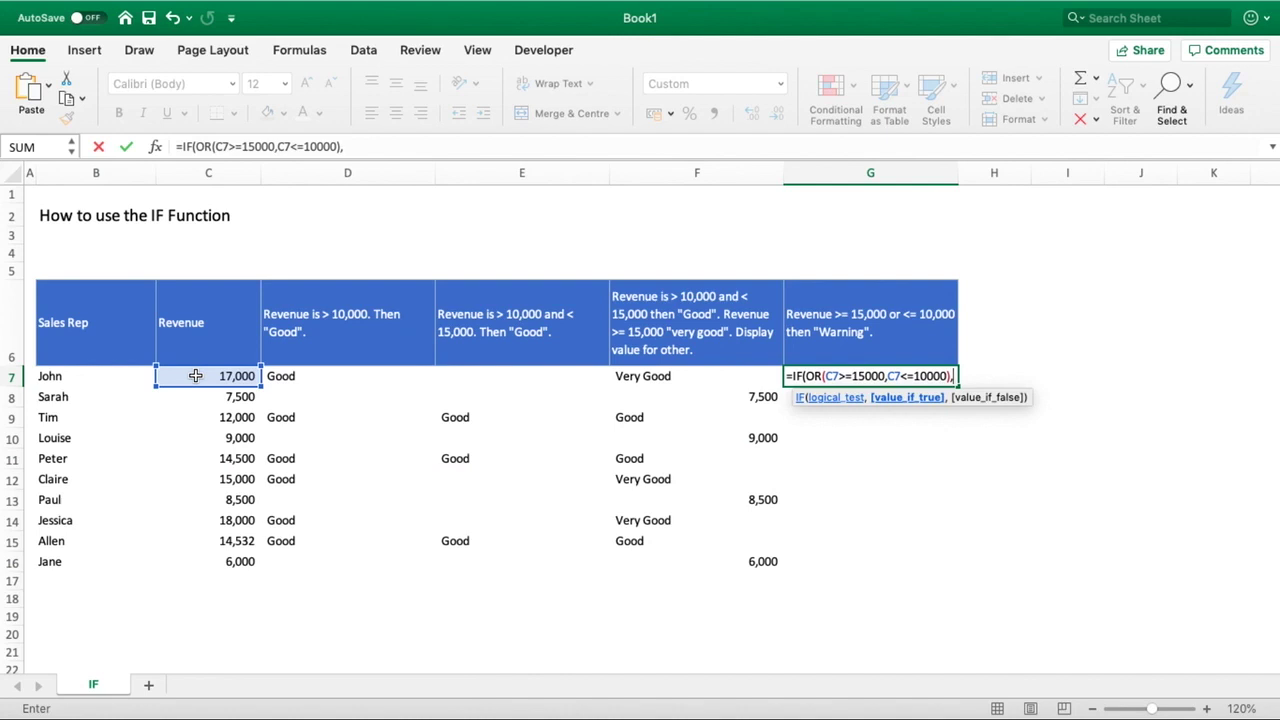
text("Warning",)
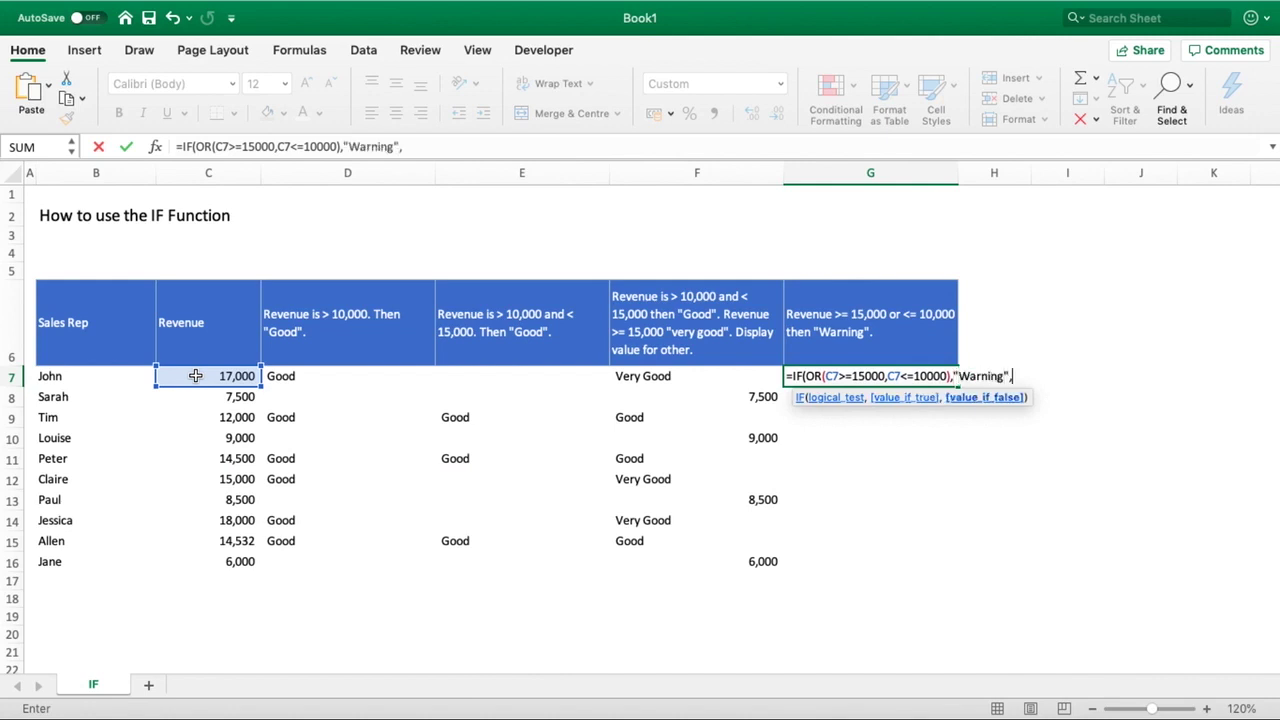
text(""))
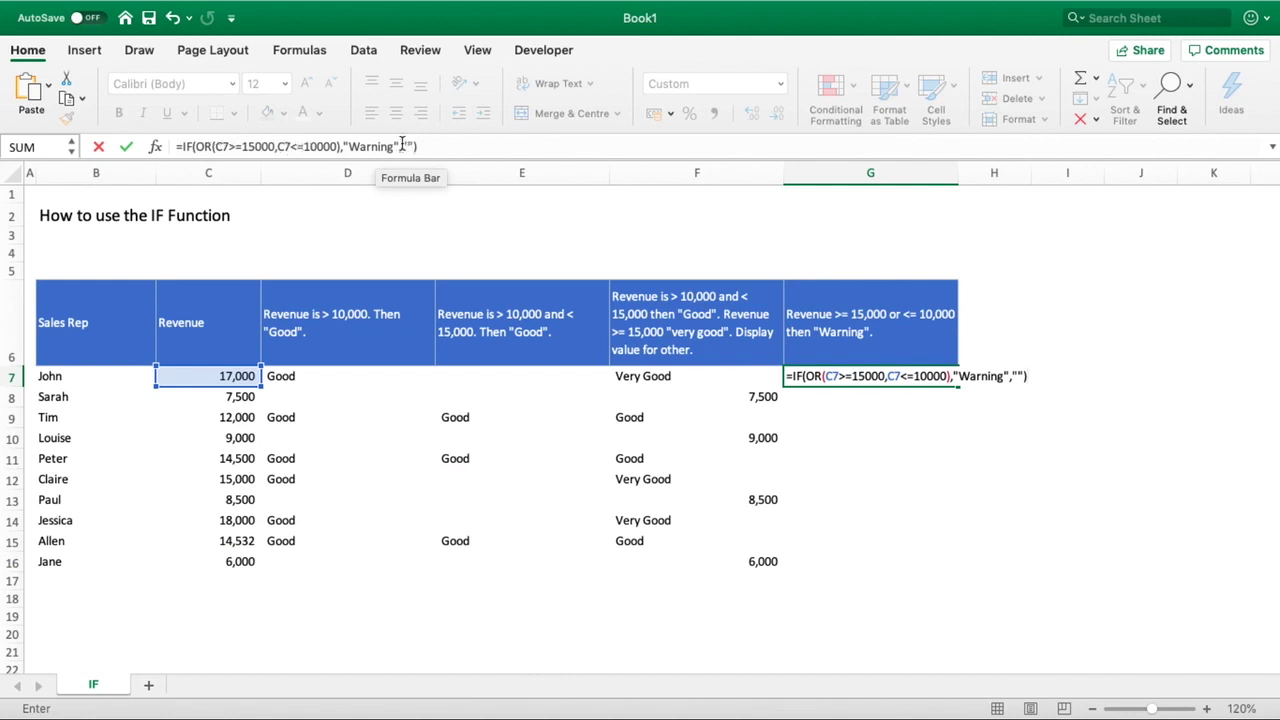
key(Return)
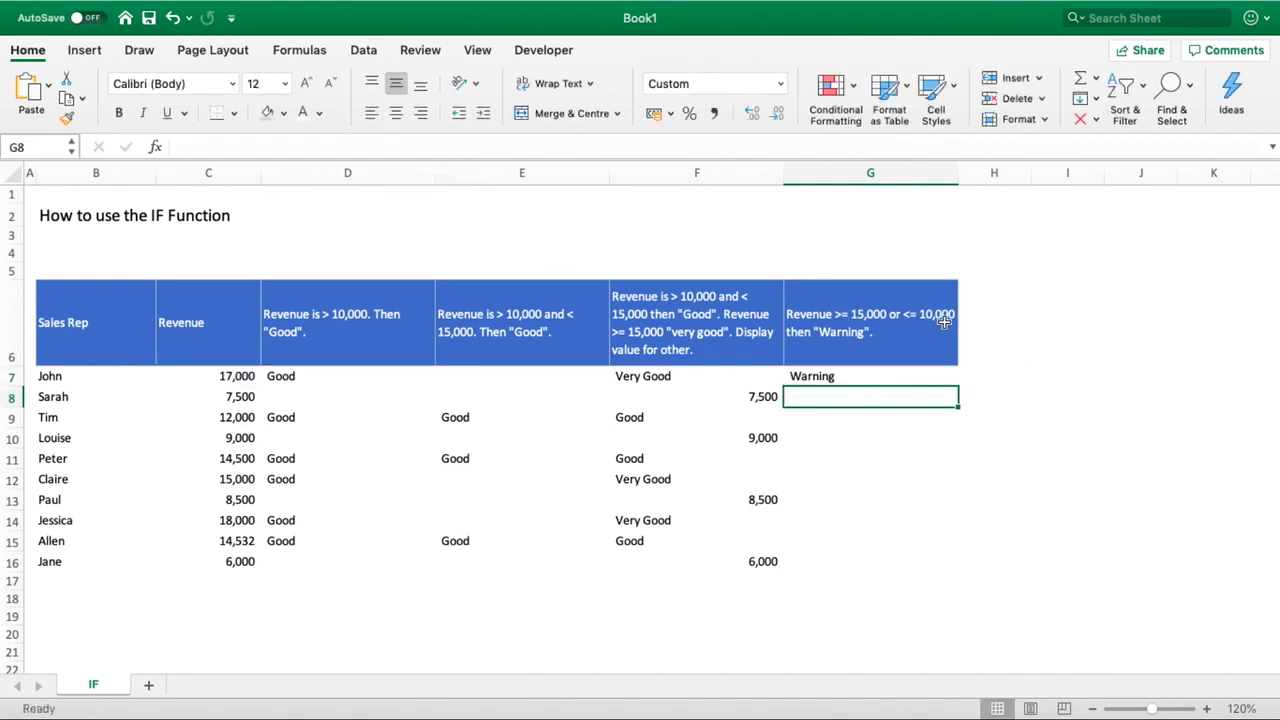
click(950, 377)
drag(960, 385, 943, 562)
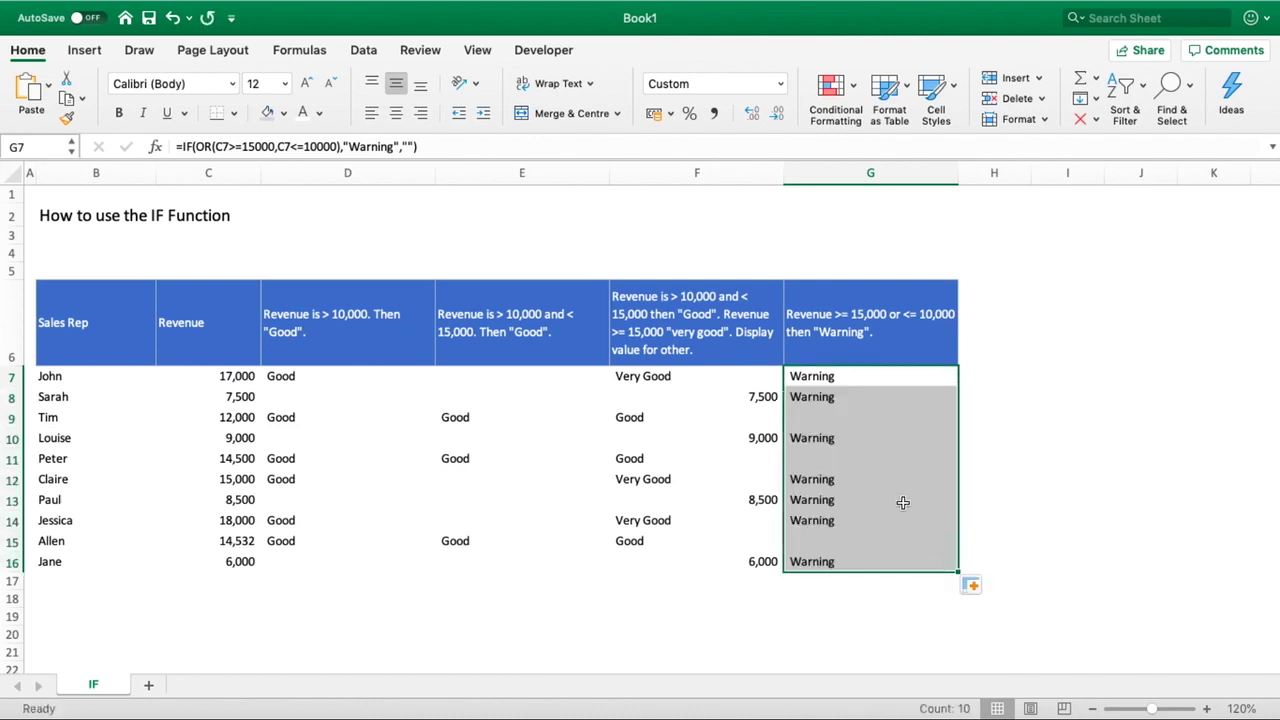
Inspect the formula in G9 and select rows 9, 11 and 15 together to compare their revenue with the OR conditions
click(809, 422)
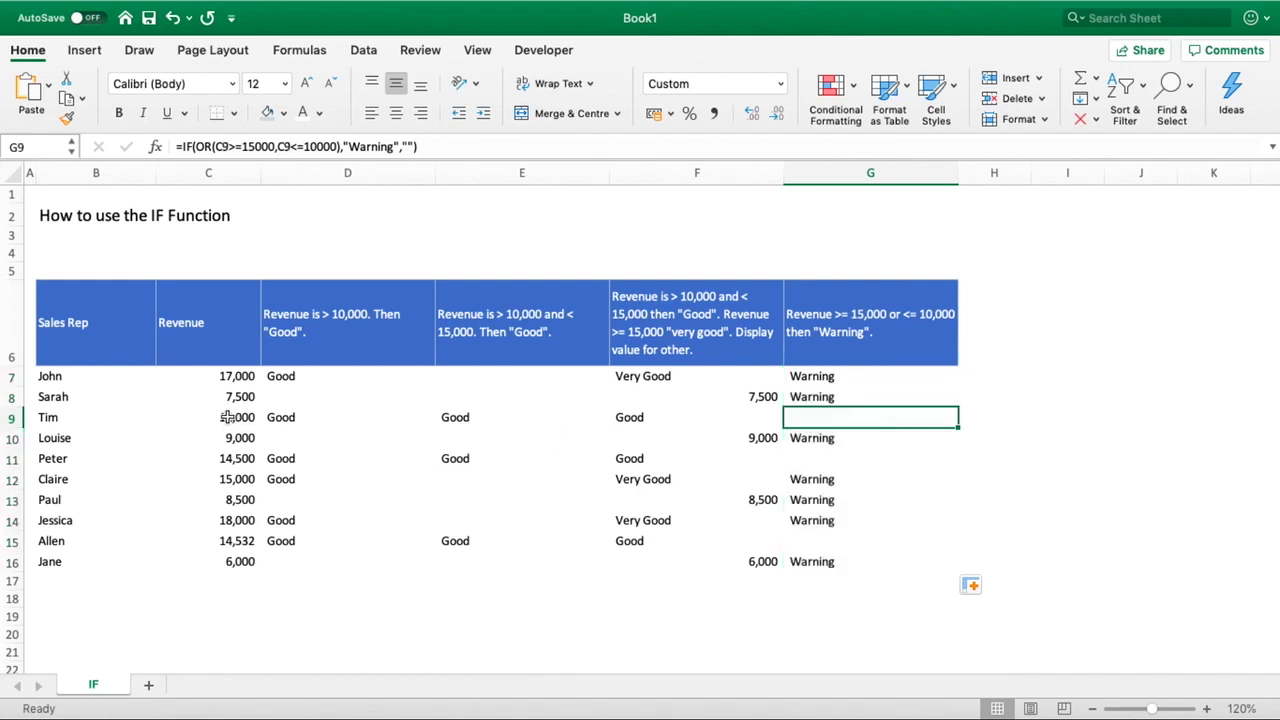
click(11, 417)
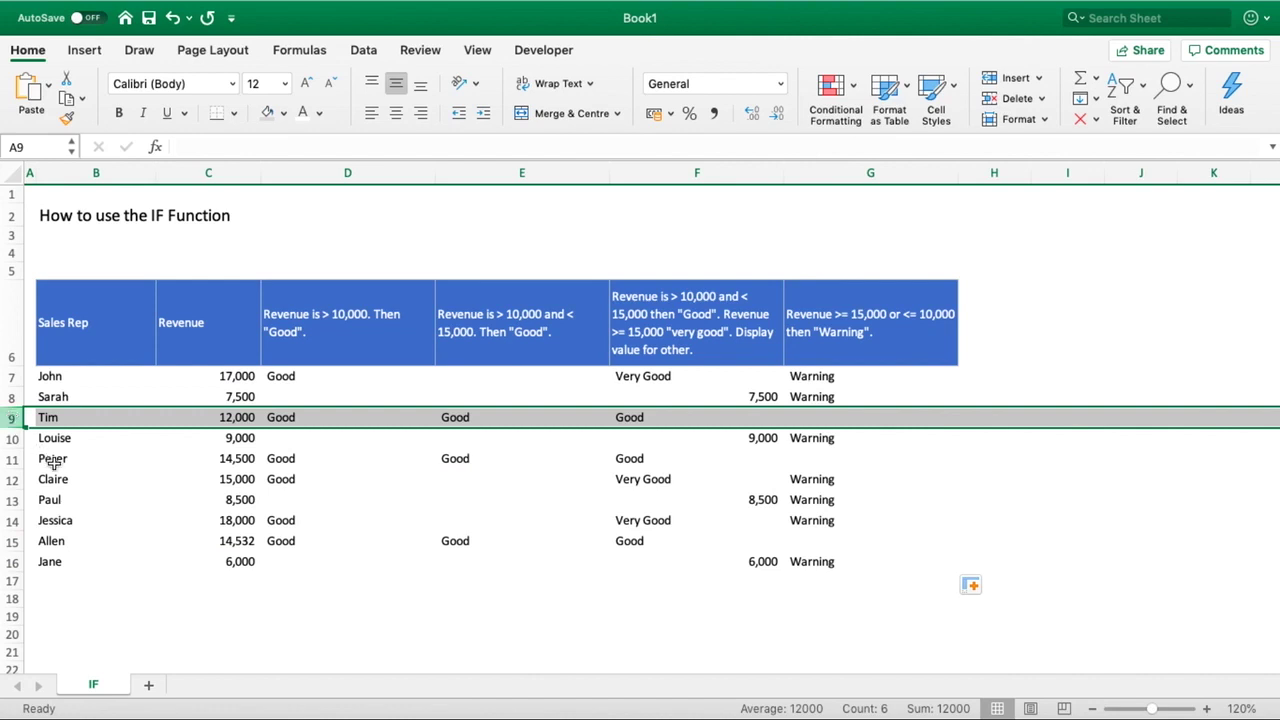
super+click(11, 458)
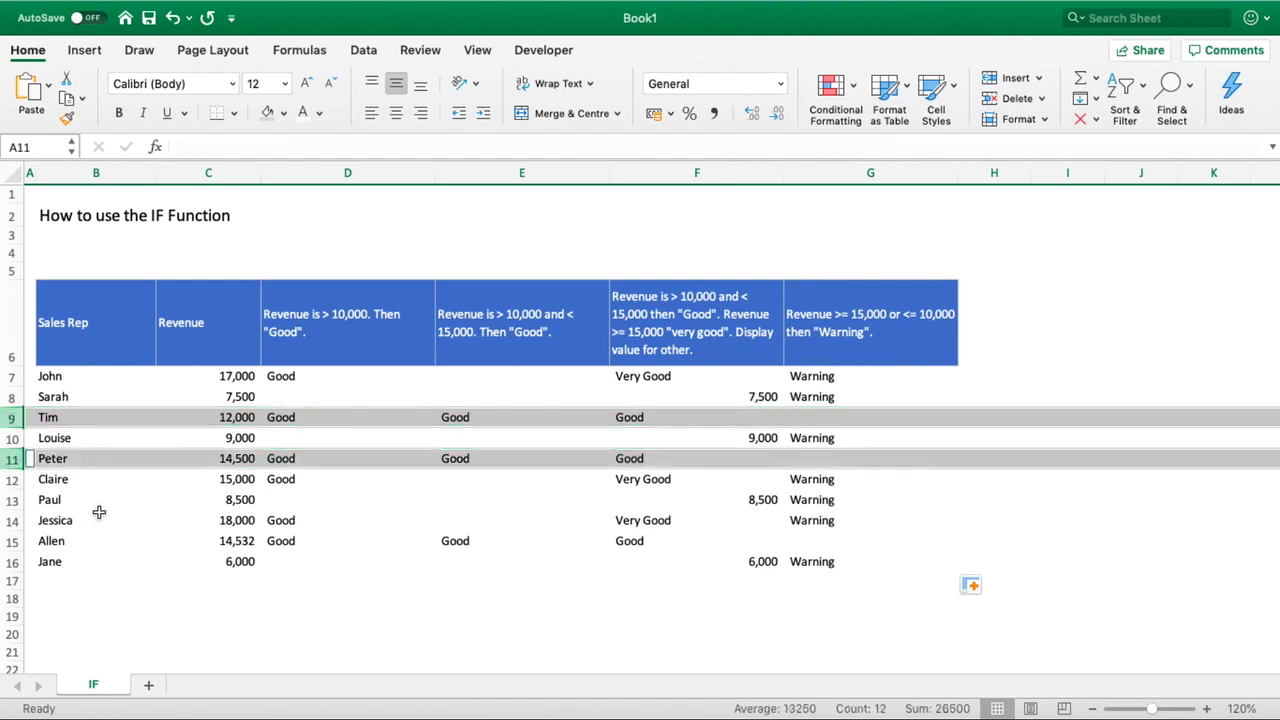
super+click(14, 541)
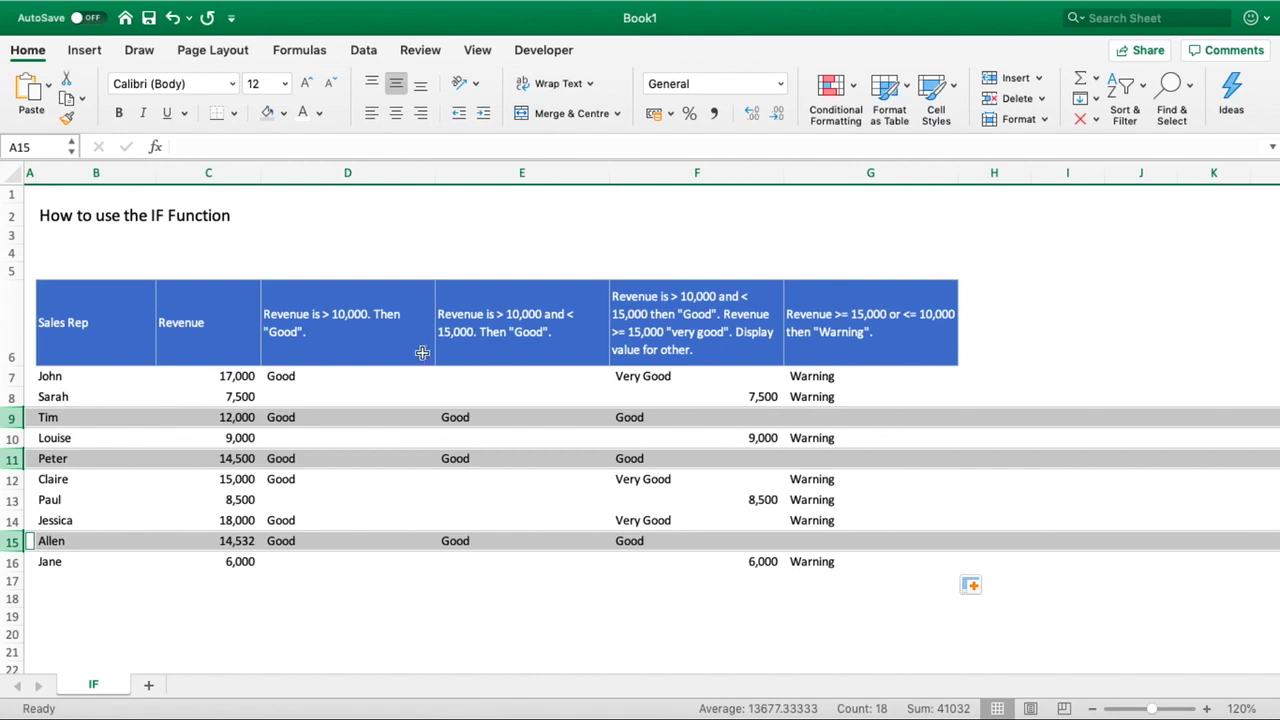
Review the IF formula in D7, the AND test in E7 and the arguments of the nested IF in F7
click(382, 376)
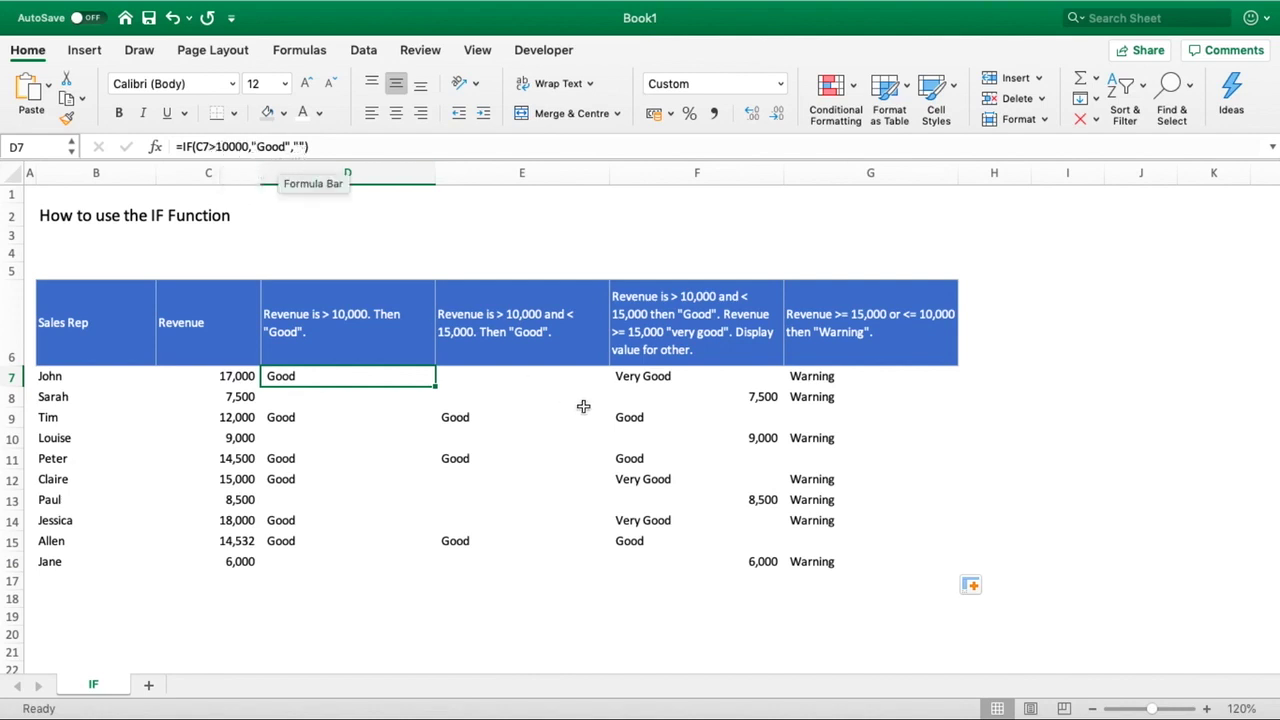
click(568, 376)
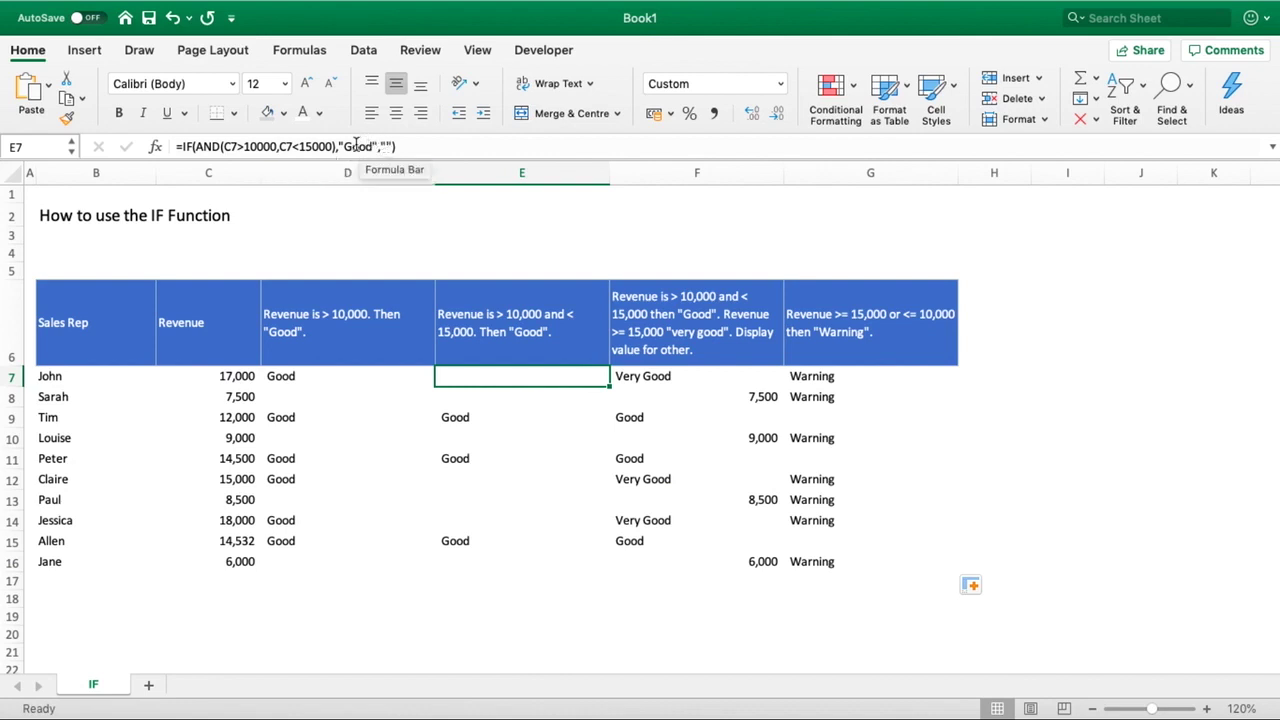
click(663, 376)
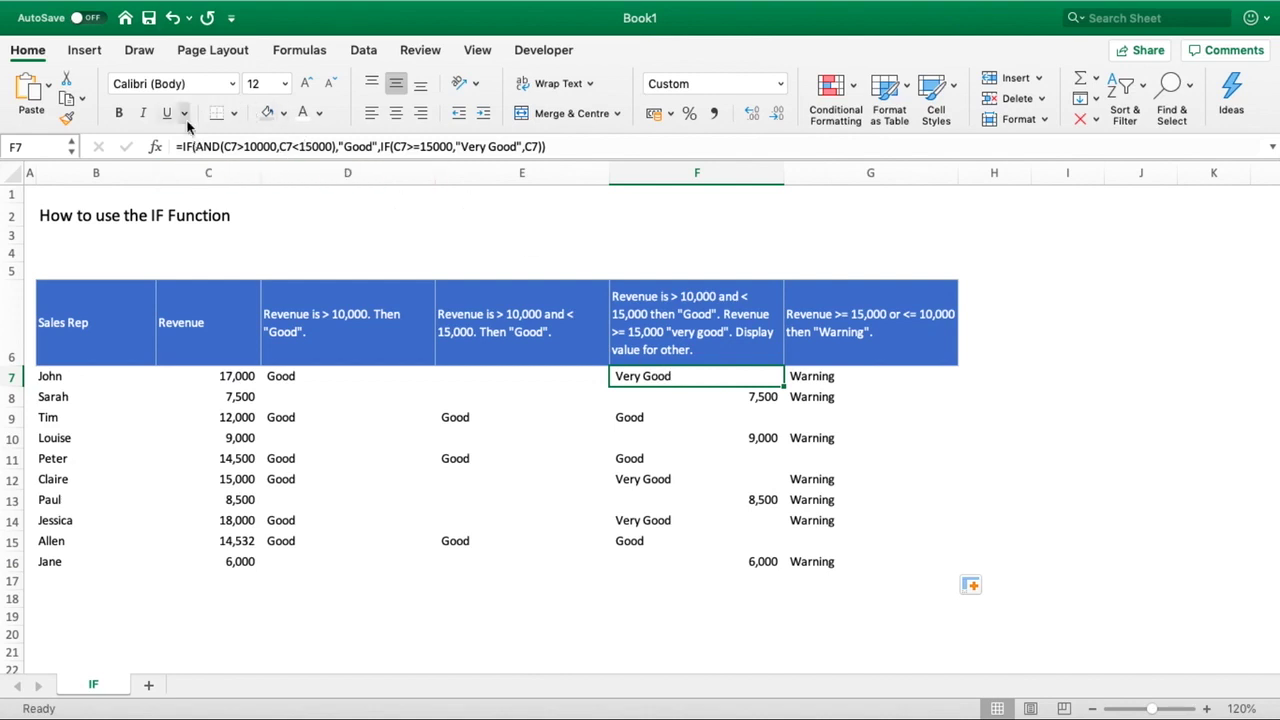
click(381, 147)
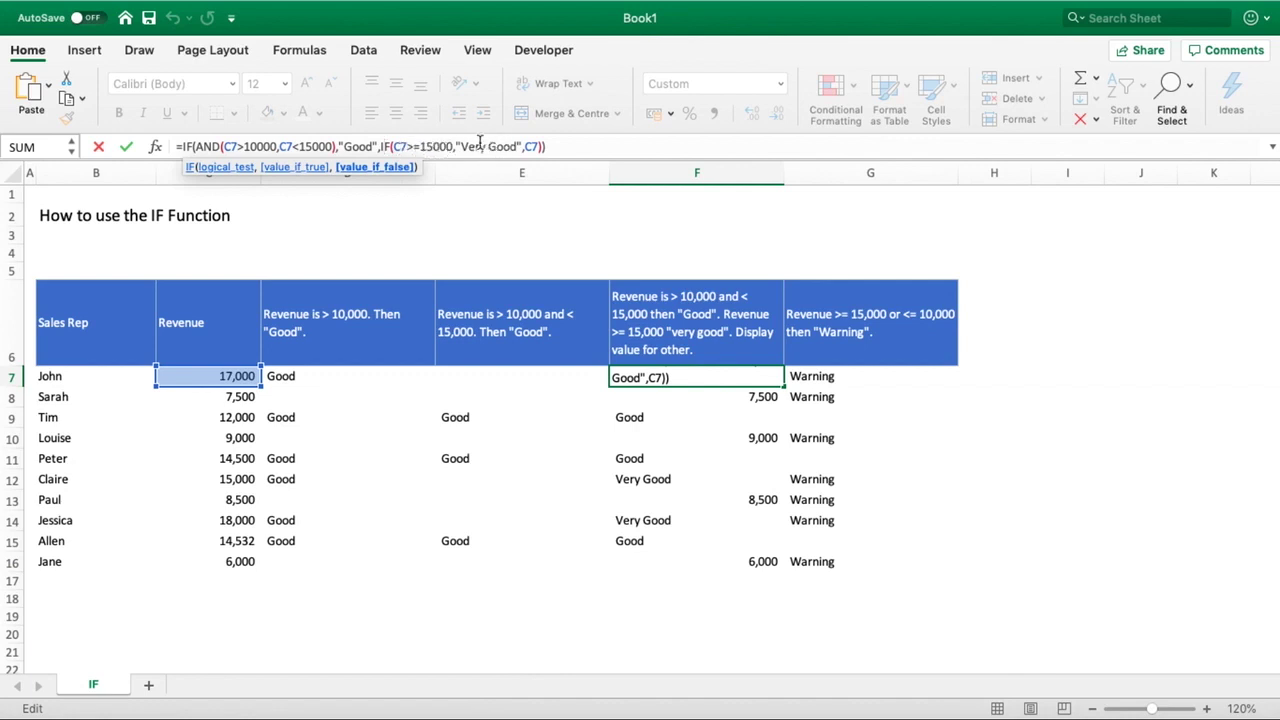
click(536, 147)
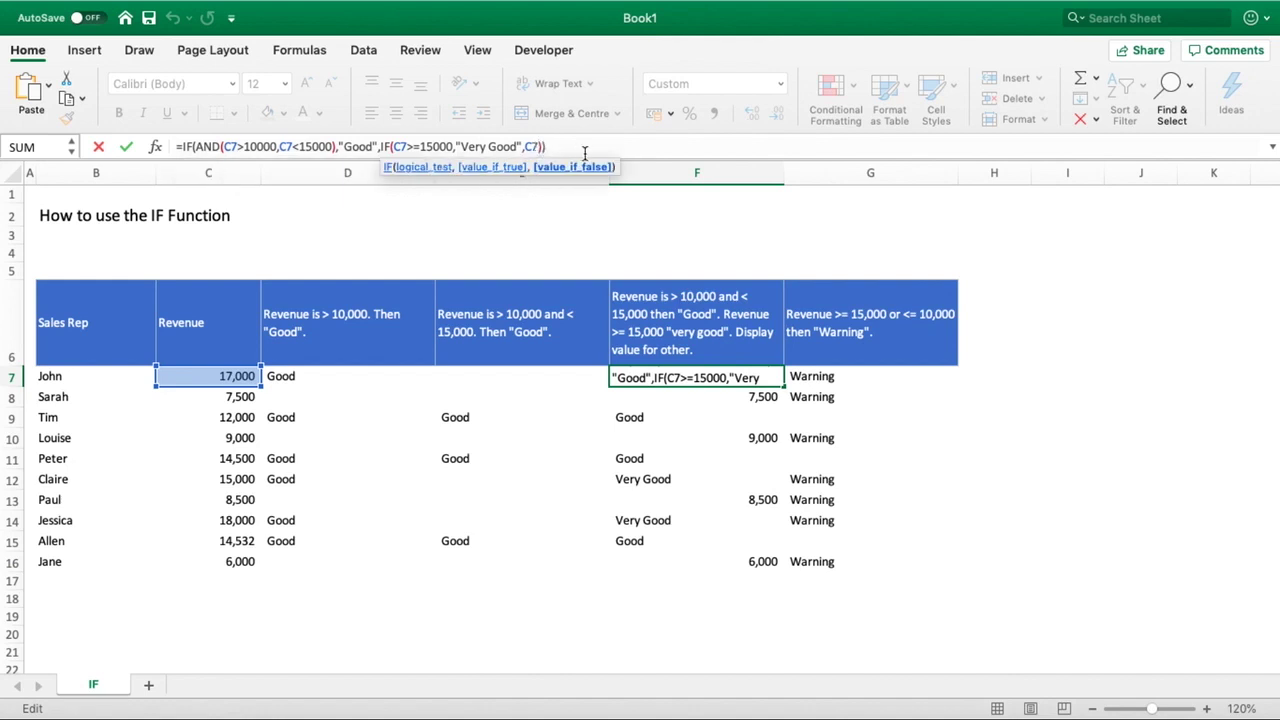
click(543, 147)
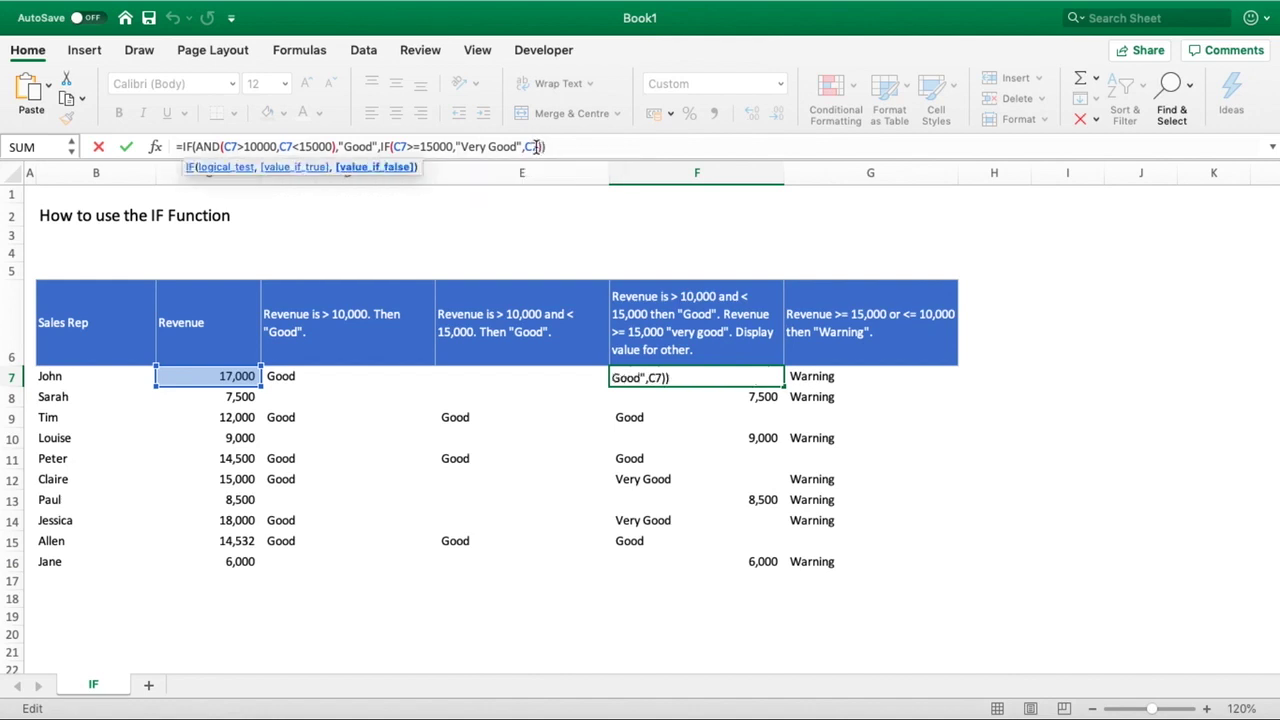
click(538, 147)
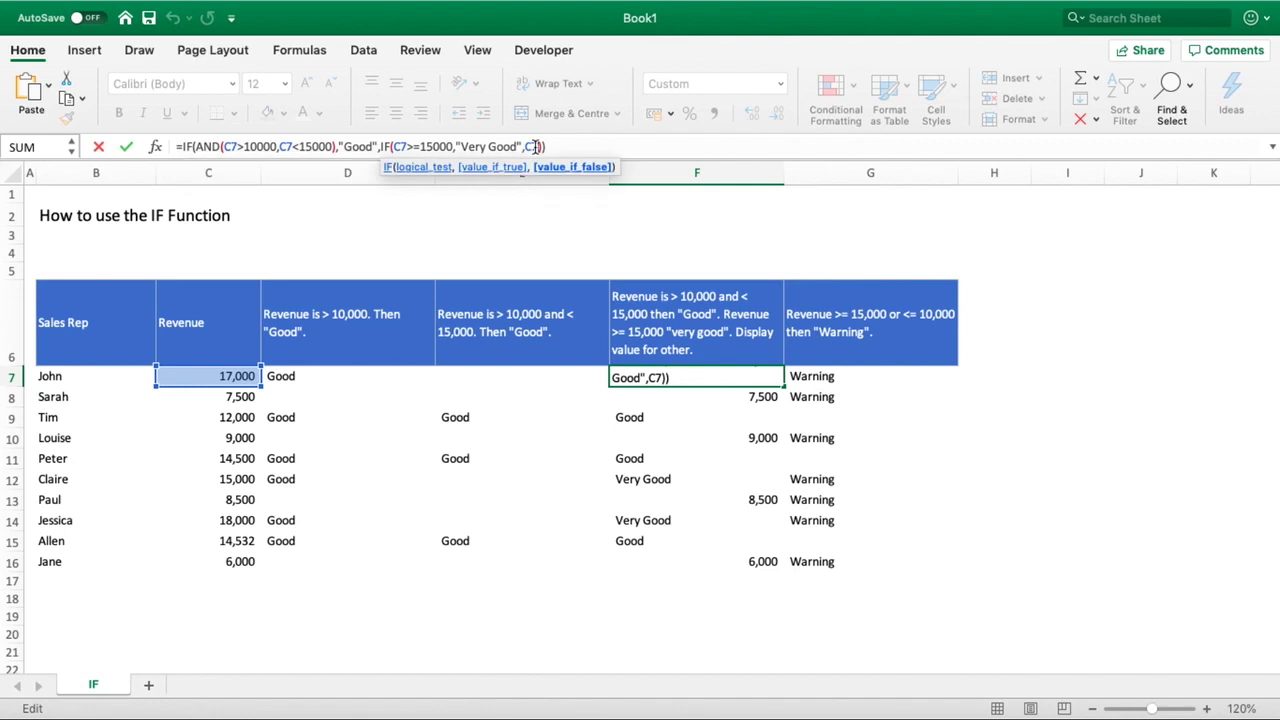
click(561, 149)
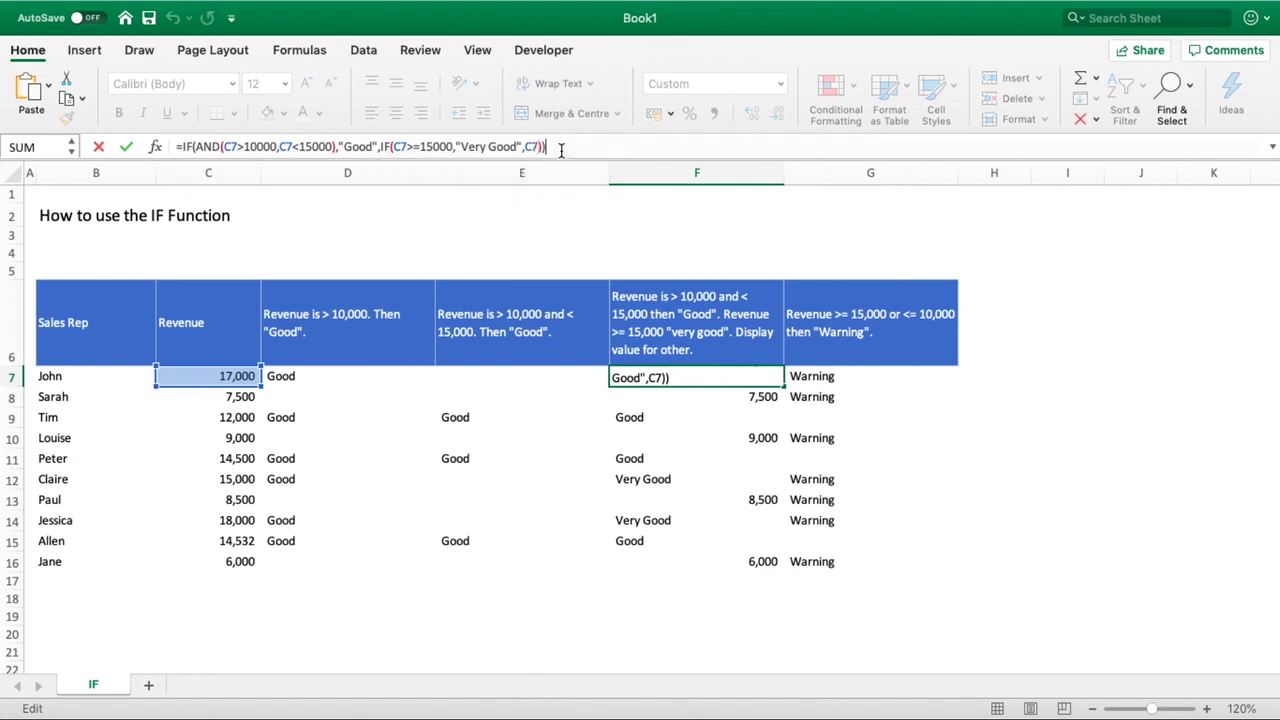
key(Return)
Review the OR test and the true and false values of the IF formula in G7
click(877, 383)
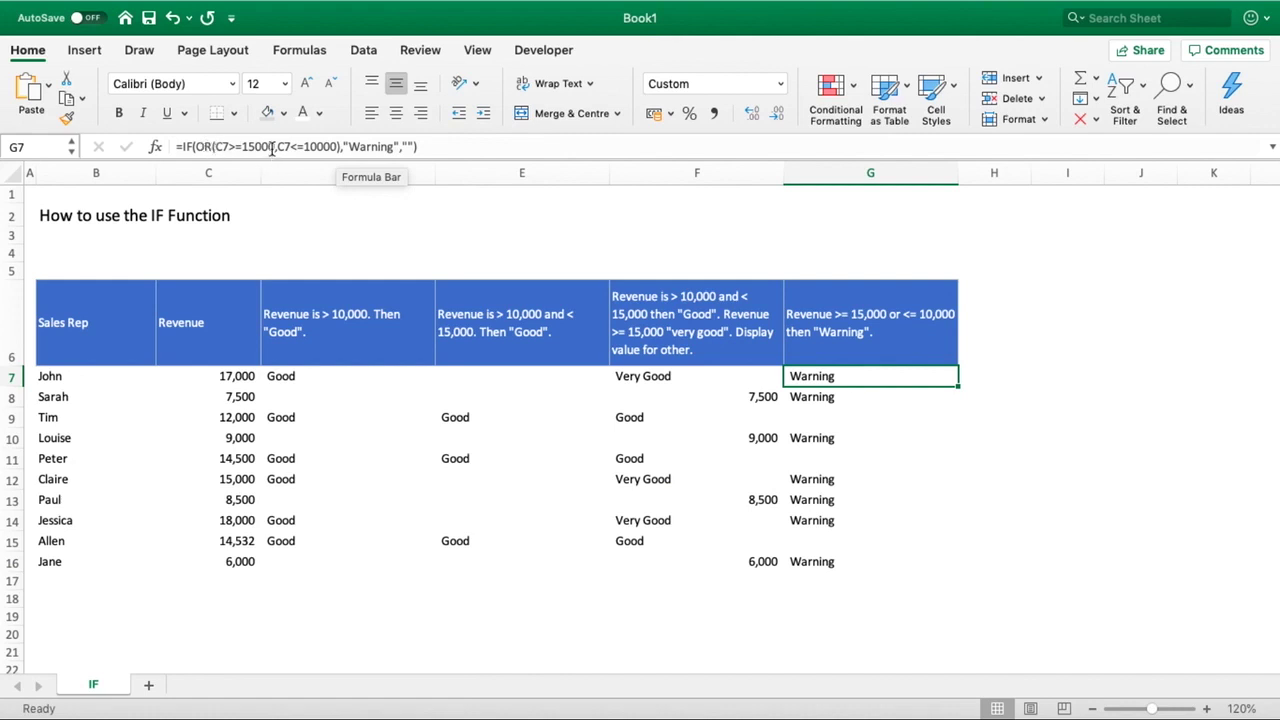
click(350, 147)
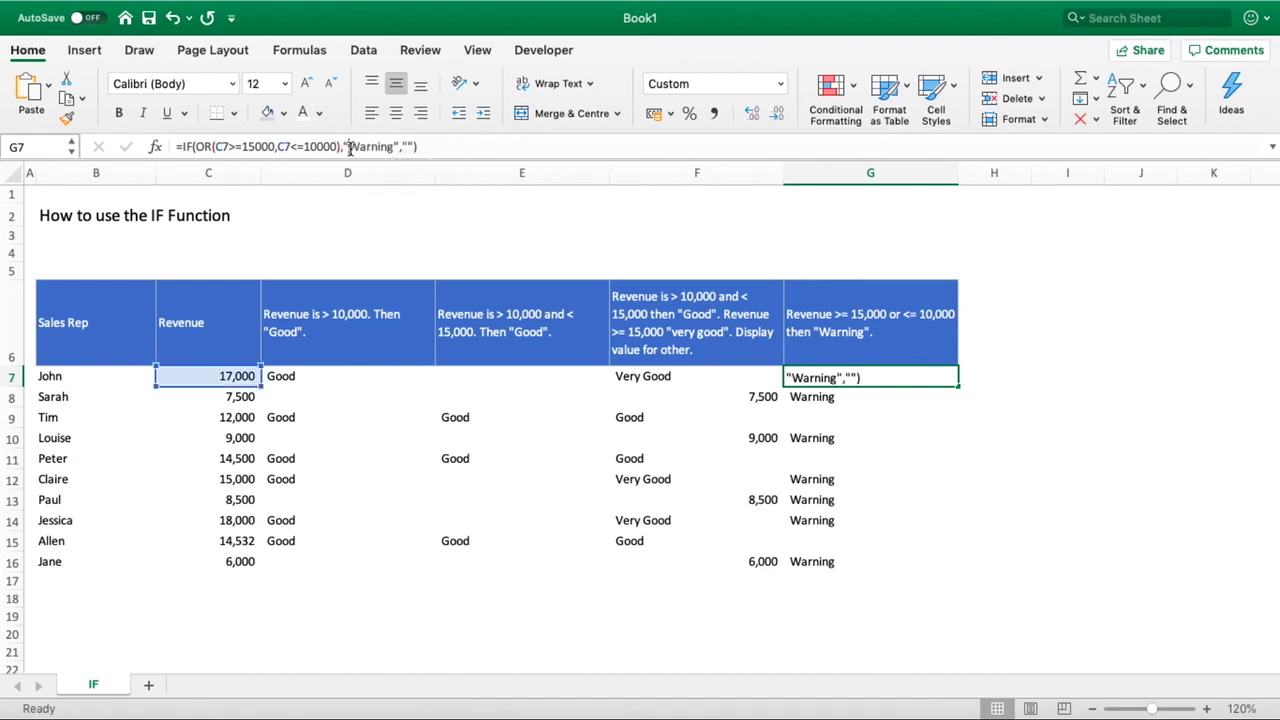
drag(350, 147, 395, 147)
click(390, 147)
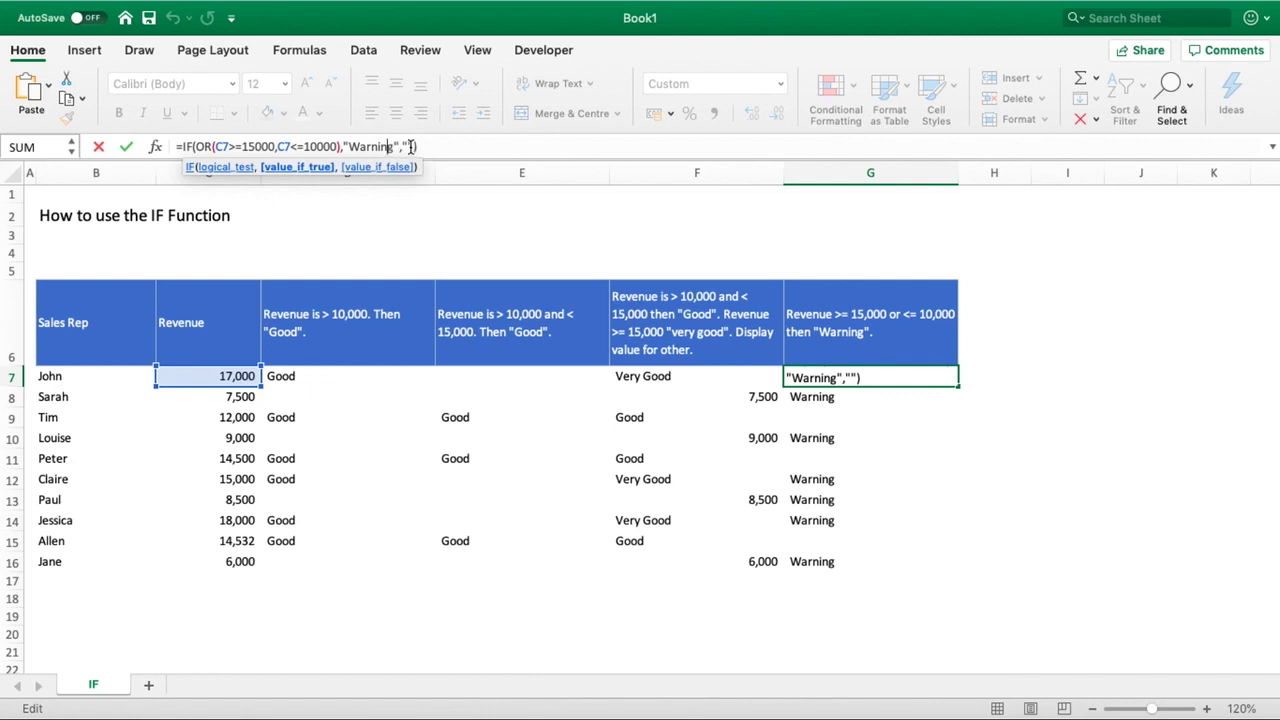
click(408, 147)
click(463, 140)
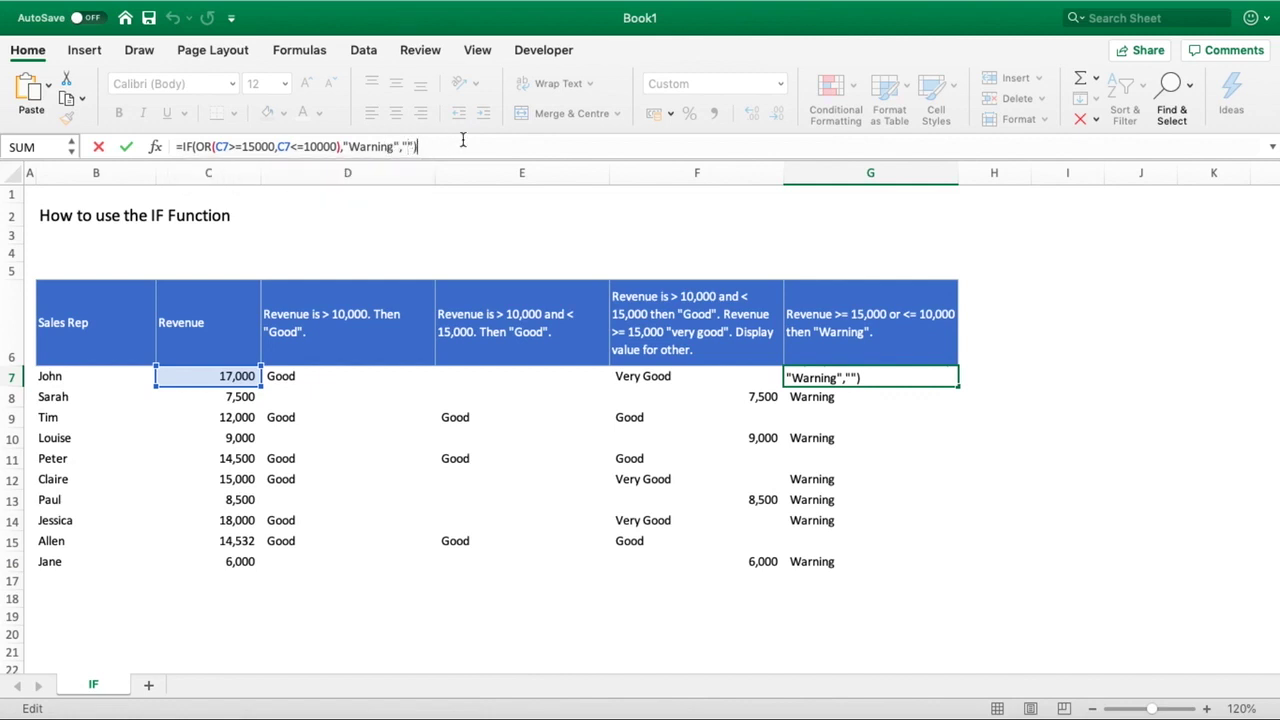
key(Return)
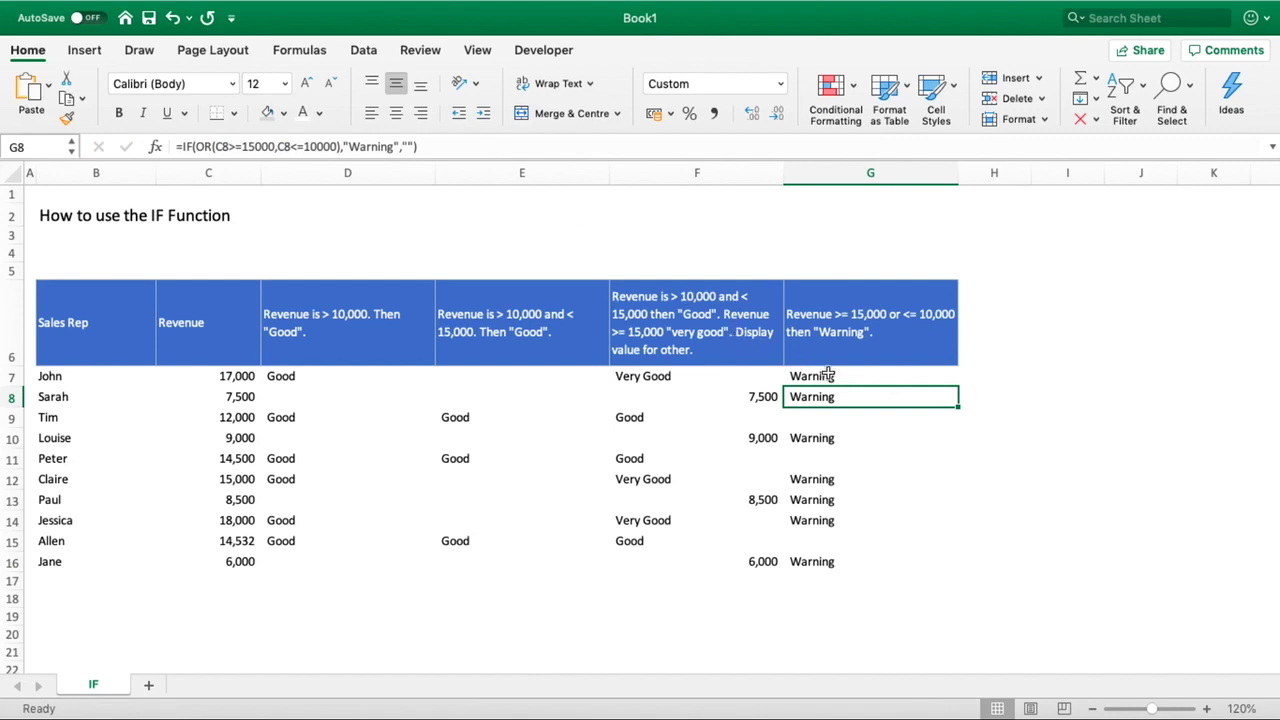